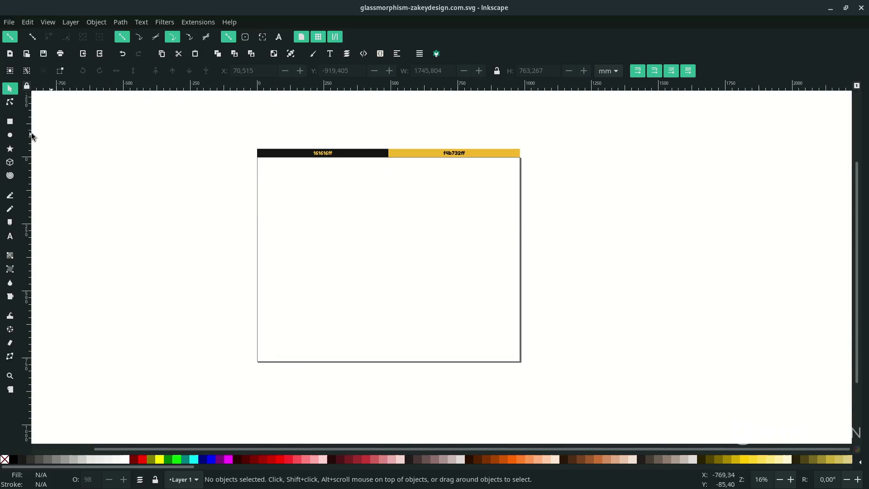
# - Draw a rectangle covering the whole page, about 982 by 763 mm, and fill it with 20% Gray
pyautogui.click(9, 123)
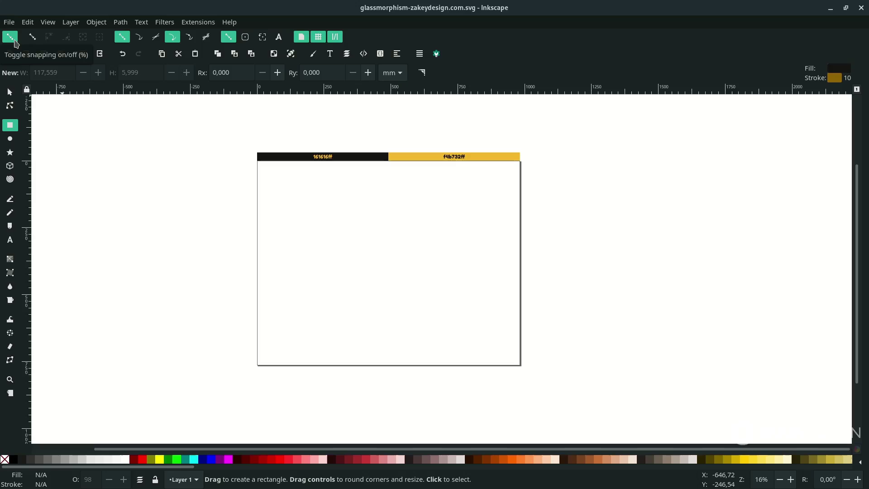
pyautogui.doubleClick(303, 42)
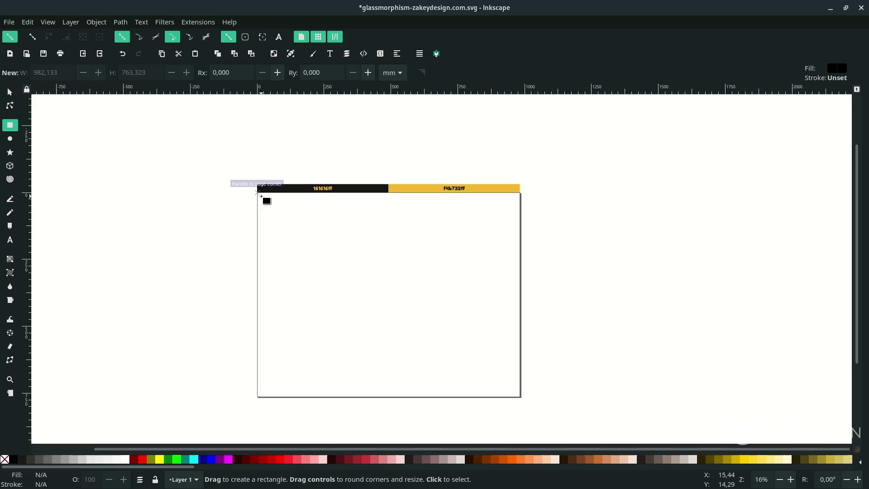
pyautogui.moveTo(257, 193); pyautogui.dragTo(520, 396)
pyautogui.scroll(-1, 475, 311)
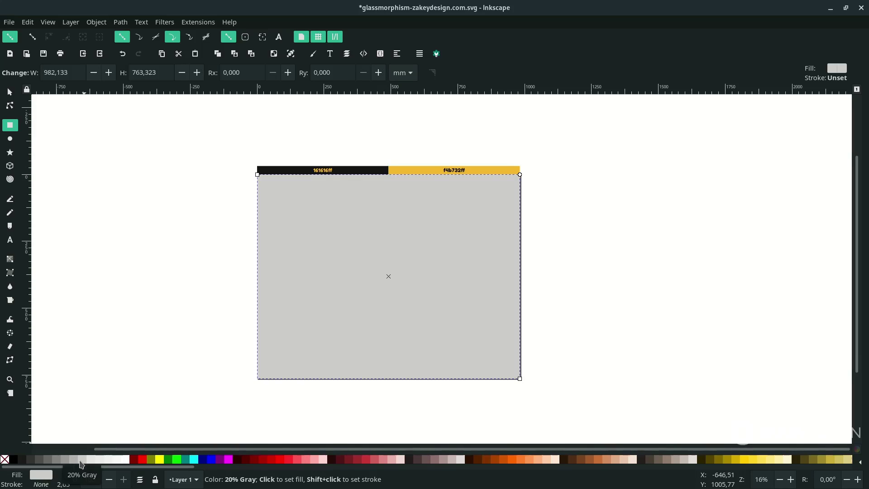
pyautogui.click(81, 460)
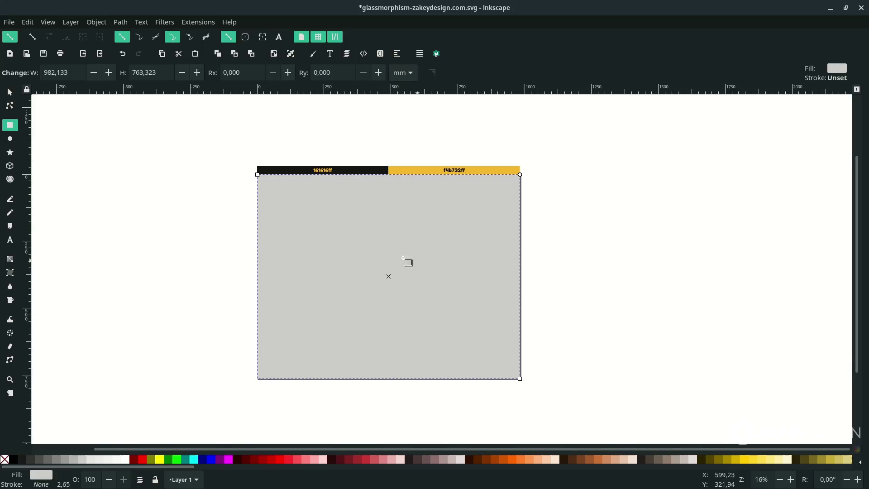
pyautogui.press('Escape')
pyautogui.press('s')
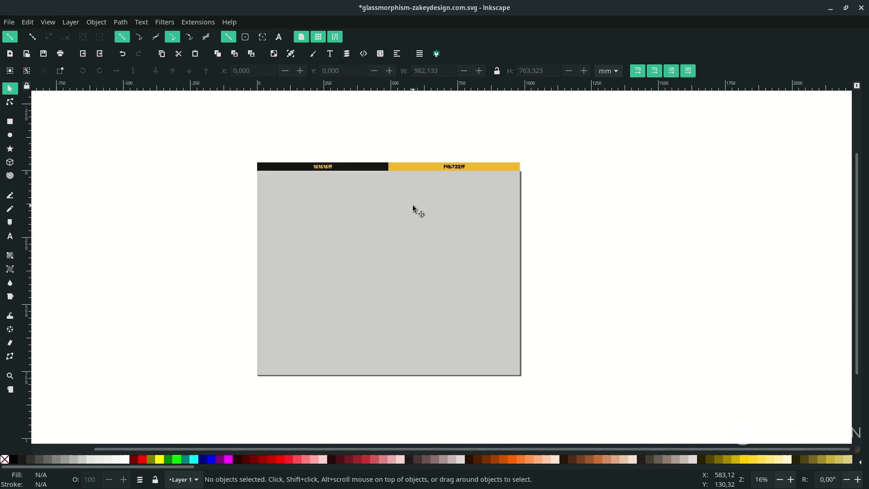
# - Duplicate the background rectangle, scale the copy about its center to about 844 by 656 mm, and fill it with a lighter gray
pyautogui.click(444, 220)
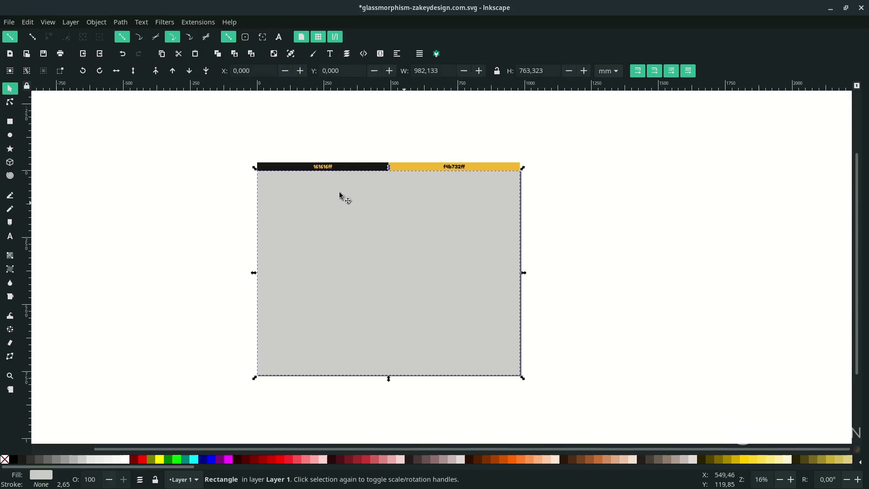
pyautogui.press('Escape')
pyautogui.click(465, 220)
pyautogui.press('ctrl')
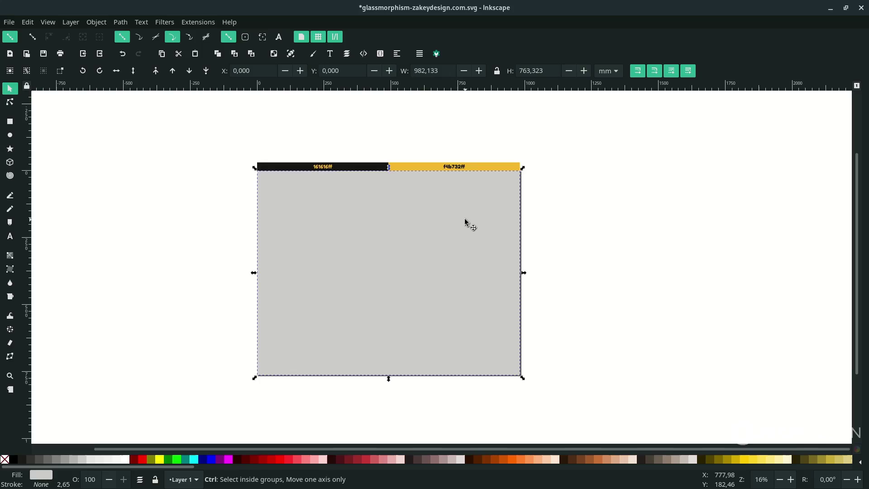
pyautogui.moveTo(524, 170)
pyautogui.mouseDown()
pyautogui.moveTo(510, 189)
pyautogui.moveTo(515, 181)
pyautogui.mouseUp()
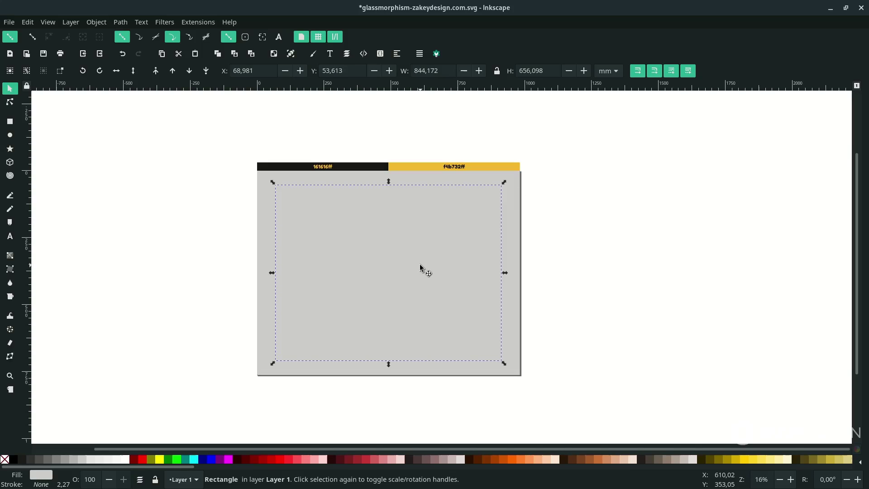
pyautogui.click(91, 460)
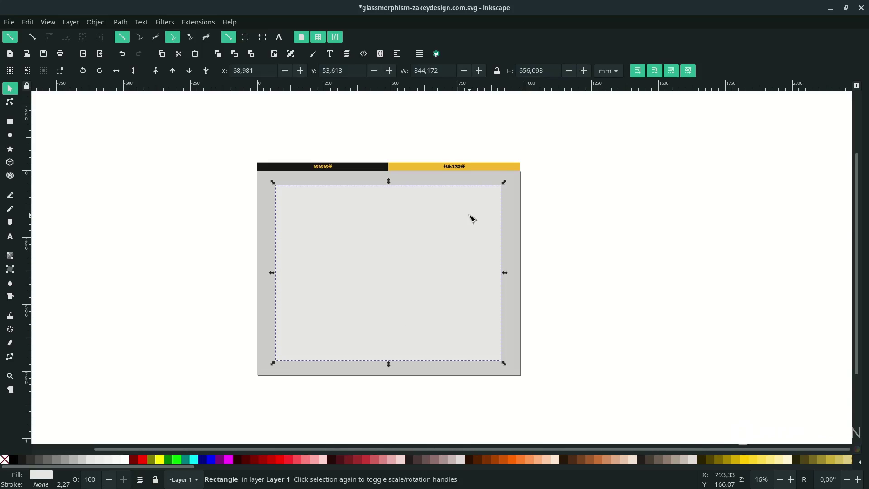
# - Round the corners of the inner light gray rectangle
pyautogui.press('n')
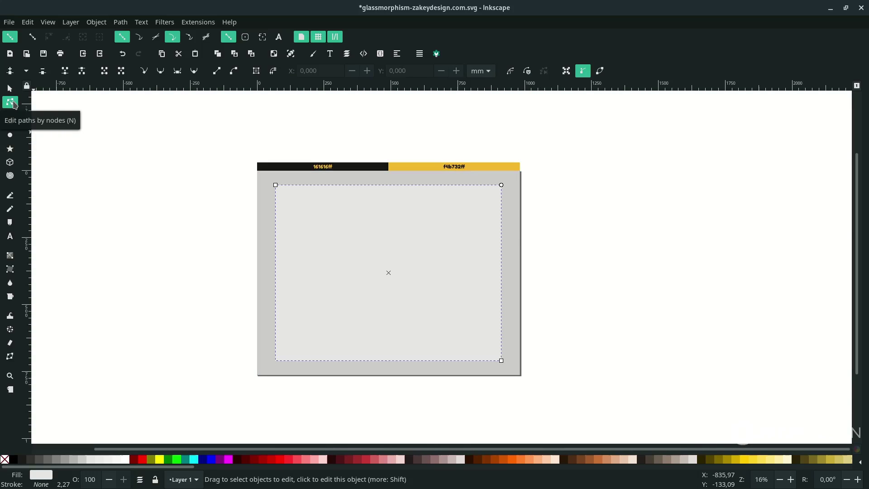
pyautogui.scroll(2, 517, 109)
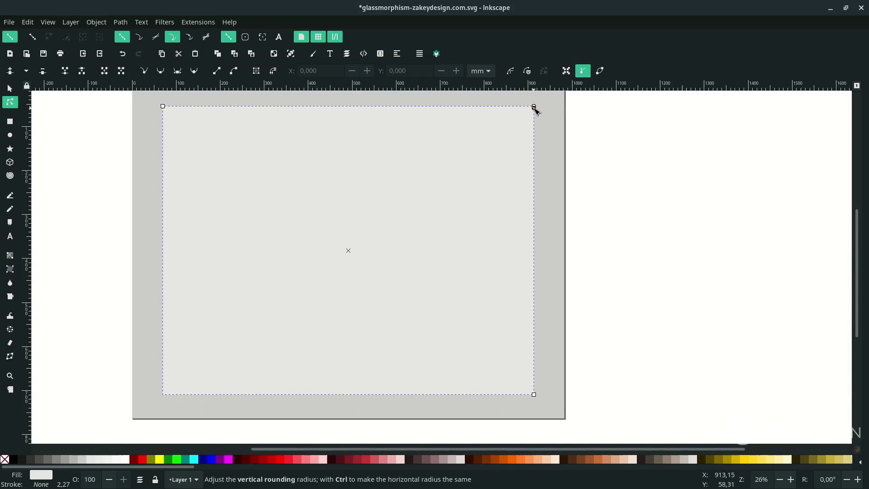
pyautogui.moveTo(535, 107); pyautogui.dragTo(535, 126)
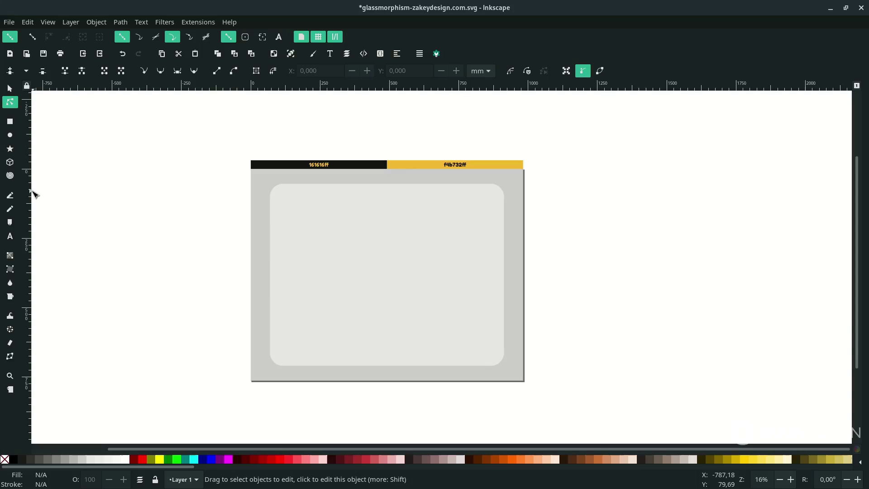
# - Place vertical guides inside the panel's left and right edges and four horizontal guides across its upper part
pyautogui.moveTo(28, 208); pyautogui.dragTo(288, 249)
pyautogui.moveTo(29, 222); pyautogui.dragTo(487, 279)
pyautogui.moveTo(414, 89); pyautogui.dragTo(412, 195)
pyautogui.moveTo(397, 88); pyautogui.dragTo(348, 204)
pyautogui.scroll(1, 414, 208)
pyautogui.scroll(-1, 388, 208)
pyautogui.scroll(1, 347, 211)
pyautogui.scroll(-1, 347, 205)
pyautogui.moveTo(360, 88); pyautogui.dragTo(347, 186)
pyautogui.scroll(2, 315, 215)
pyautogui.scroll(-1, 315, 202)
pyautogui.scroll(2, 343, 210)
pyautogui.click(346, 209)
pyautogui.scroll(-2, 250, 183)
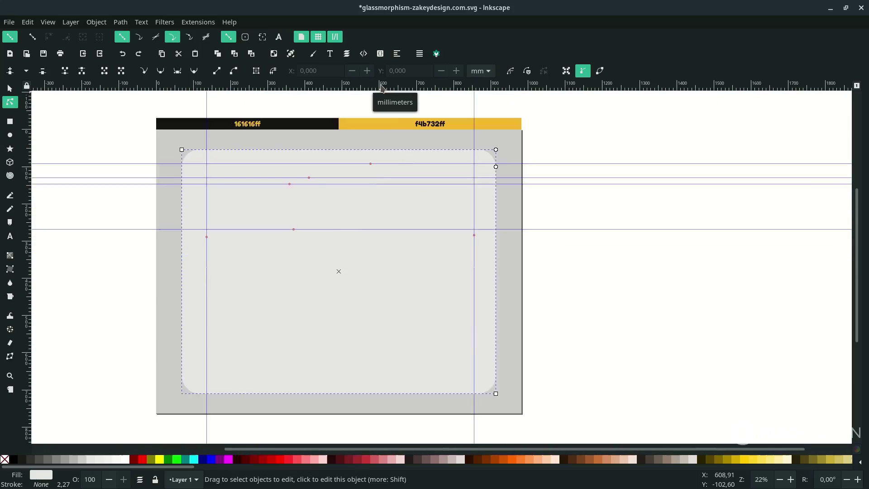
# - Add a horizontal guide near the panel's bottom edge and a vertical guide slightly right of its center, and save the document
pyautogui.moveTo(382, 87); pyautogui.dragTo(330, 377)
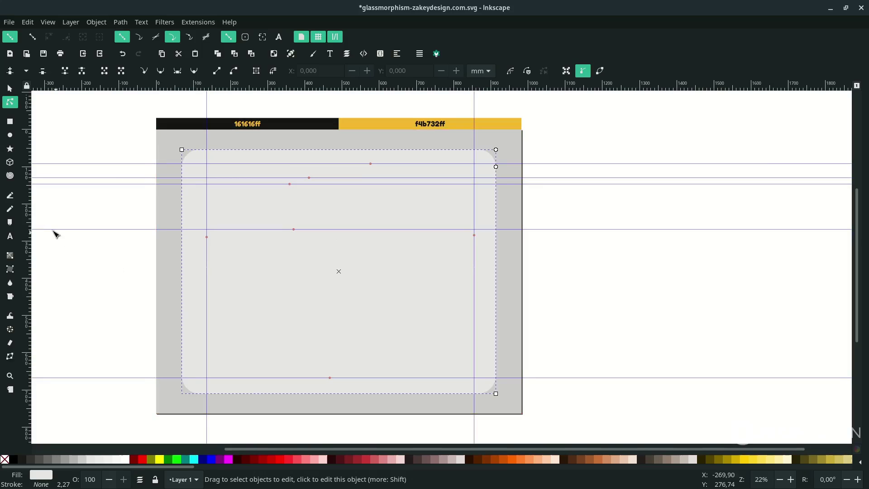
pyautogui.moveTo(28, 242); pyautogui.dragTo(357, 302)
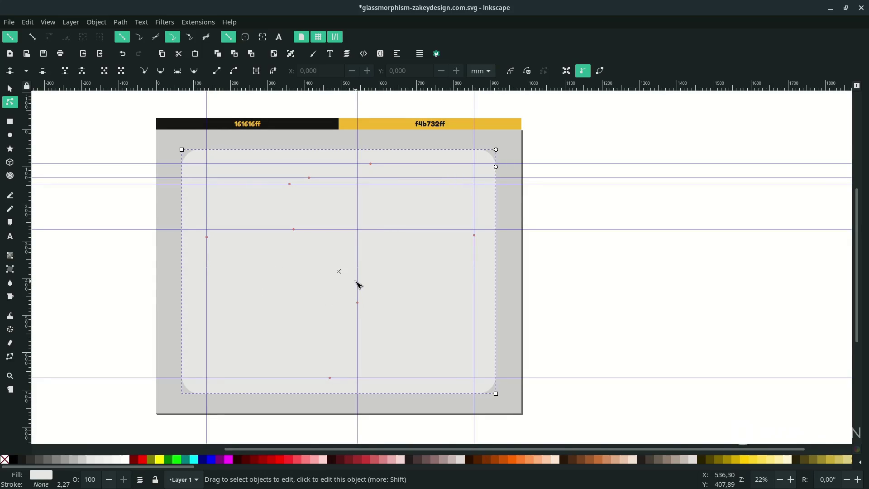
pyautogui.moveTo(358, 284); pyautogui.dragTo(355, 285)
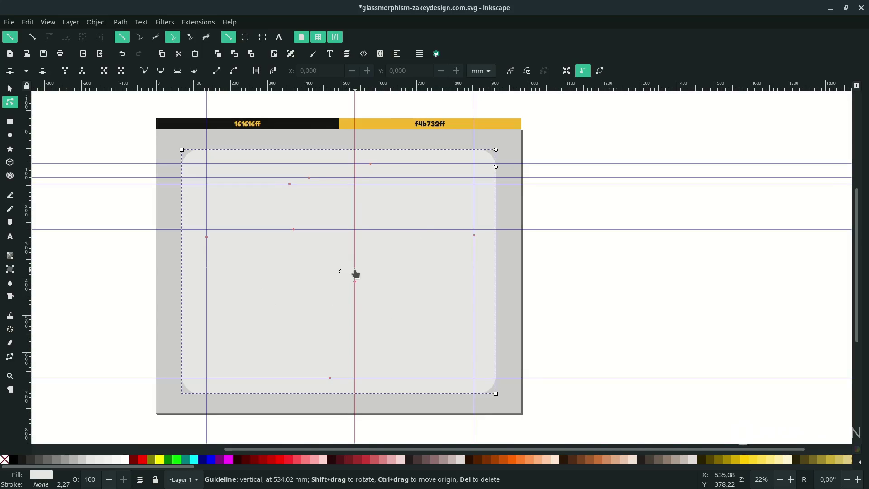
pyautogui.moveTo(357, 273); pyautogui.dragTo(350, 276)
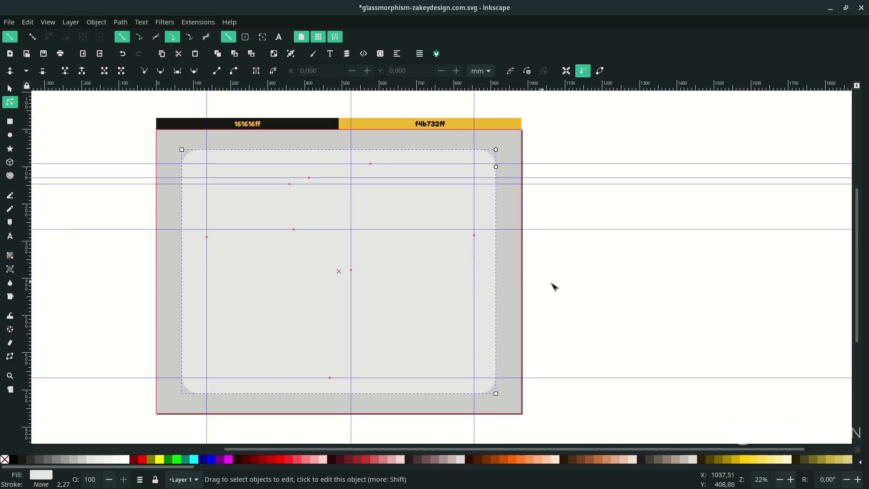
pyautogui.click(558, 287)
pyautogui.scroll(-1, 558, 287)
pyautogui.hotkey('ctrl', 's')
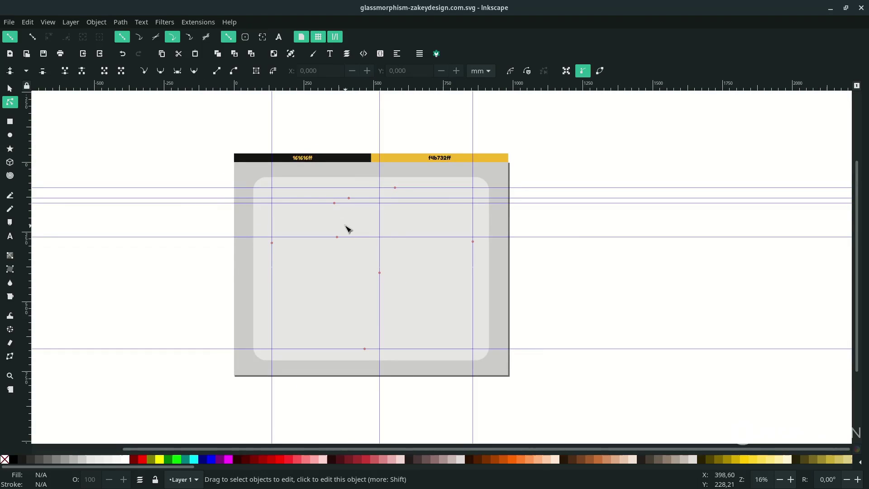
# - Add the text "Foody" near the panel's upper-left corner and set its font to Source Sans Pro
pyautogui.press('t')
pyautogui.scroll(4, 291, 194)
pyautogui.click(252, 190)
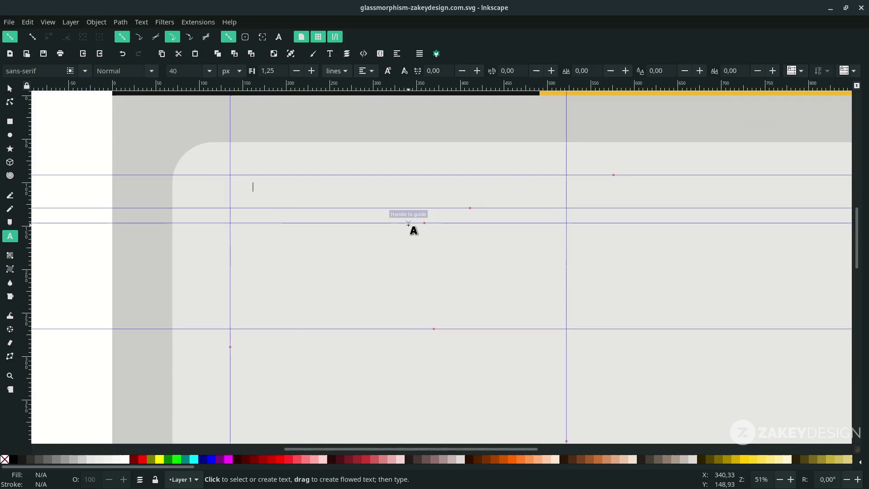
pyautogui.write('Foody')
pyautogui.hotkey('ctrl', 'a')
pyautogui.click(50, 72)
pyautogui.hotkey('ctrl', 'a')
pyautogui.write('sour')
pyautogui.click(34, 182)
pyautogui.doubleClick(259, 192)
# - Set the "Foody" text to 110 px and the Semi-Bold style
pyautogui.tripleClick(195, 71)
pyautogui.write('110')
pyautogui.press('Return')
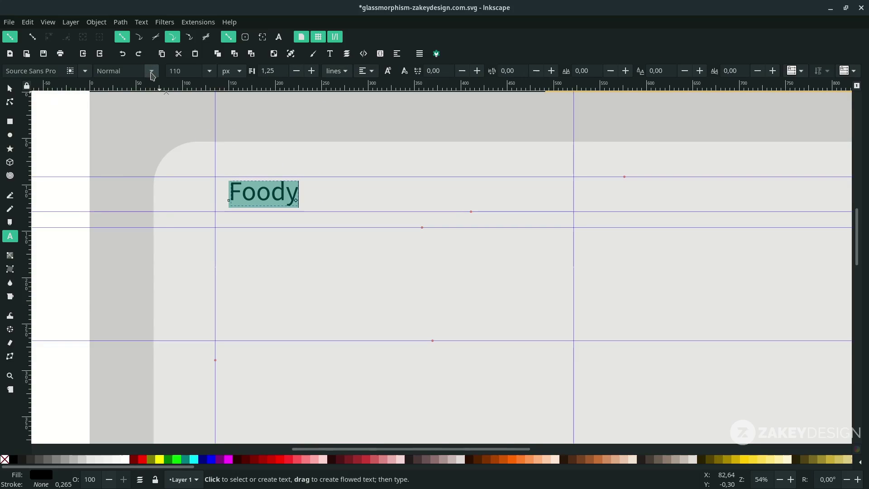
pyautogui.click(151, 71)
pyautogui.click(135, 215)
pyautogui.click(243, 195)
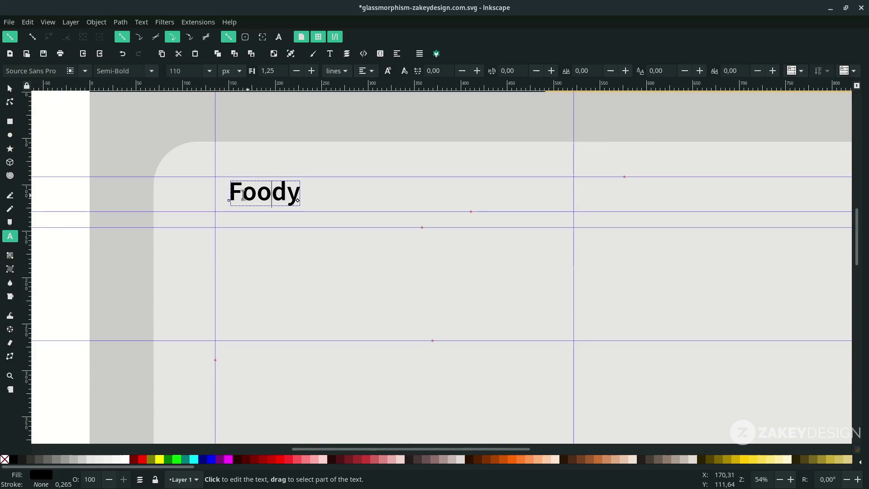
# - Color only the letters "oo" in "Foody" with the fill f4b732ff
pyautogui.moveTo(244, 195); pyautogui.dragTo(268, 196)
pyautogui.scroll(-2, 267, 196)
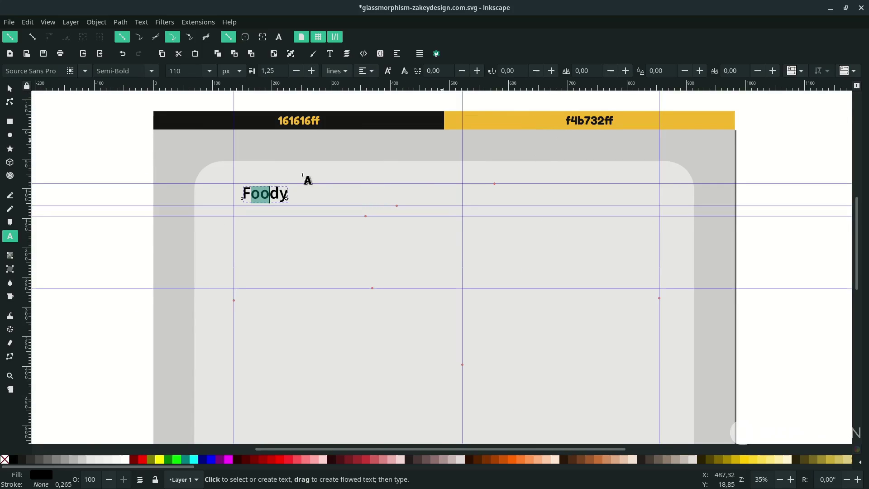
pyautogui.scroll(2, 256, 196)
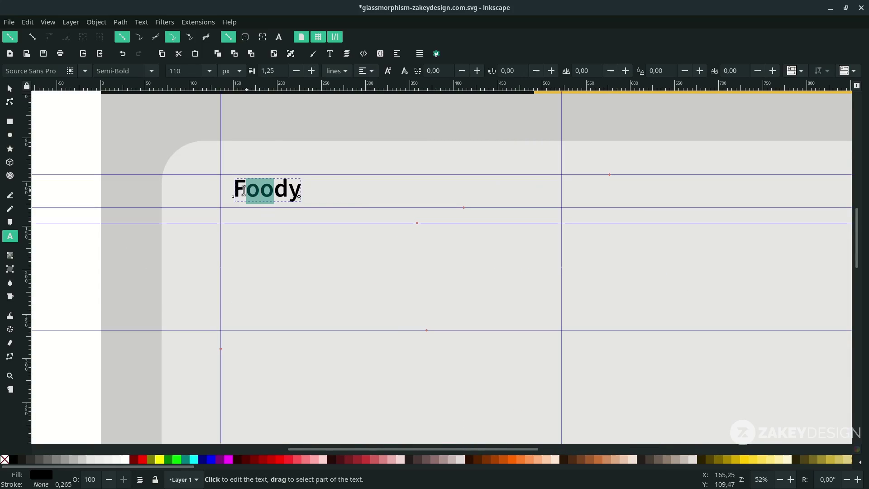
pyautogui.click(313, 54)
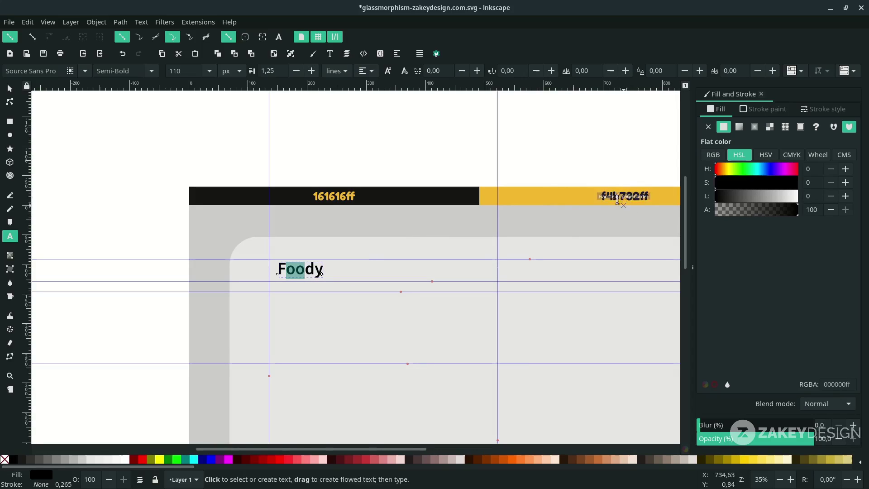
pyautogui.hotkey('ctrl', 'a')
pyautogui.write('f4b732ff')
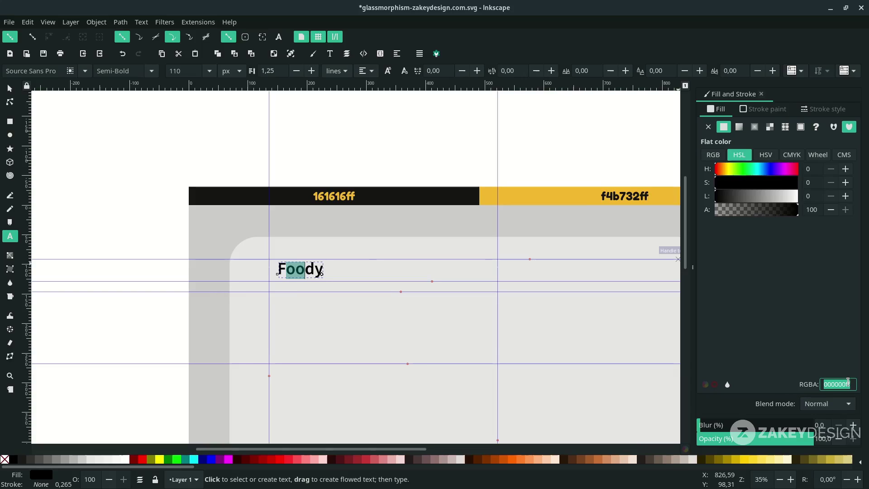
pyautogui.press('Return')
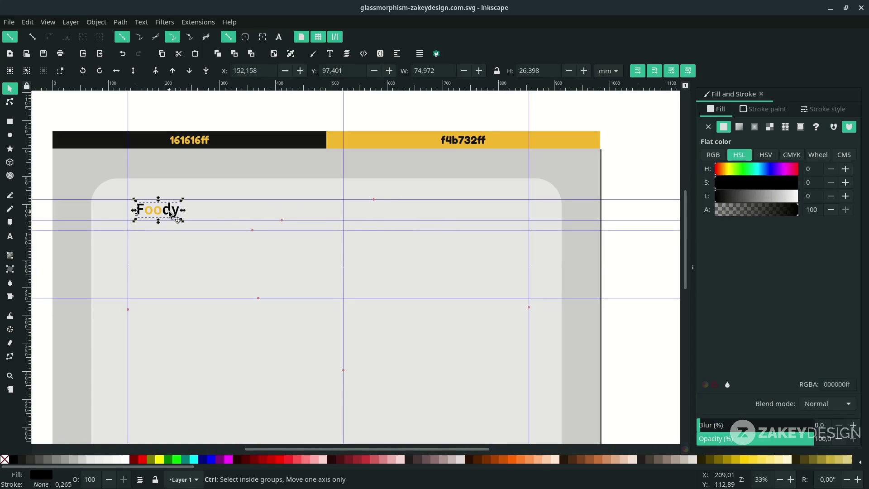
# - Duplicate "Foody" horizontally to just right of the middle guide and turn the copy into a 49 px black "Home" label
pyautogui.hotkey('ctrl', 'd')
pyautogui.moveTo(170, 214); pyautogui.dragTo(376, 214)
pyautogui.doubleClick(379, 212)
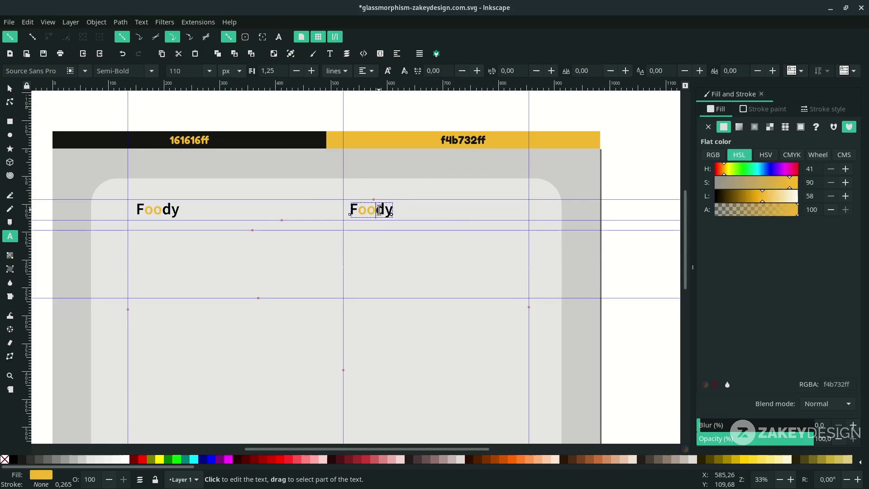
pyautogui.doubleClick(379, 210)
pyautogui.moveTo(189, 73); pyautogui.dragTo(120, 57)
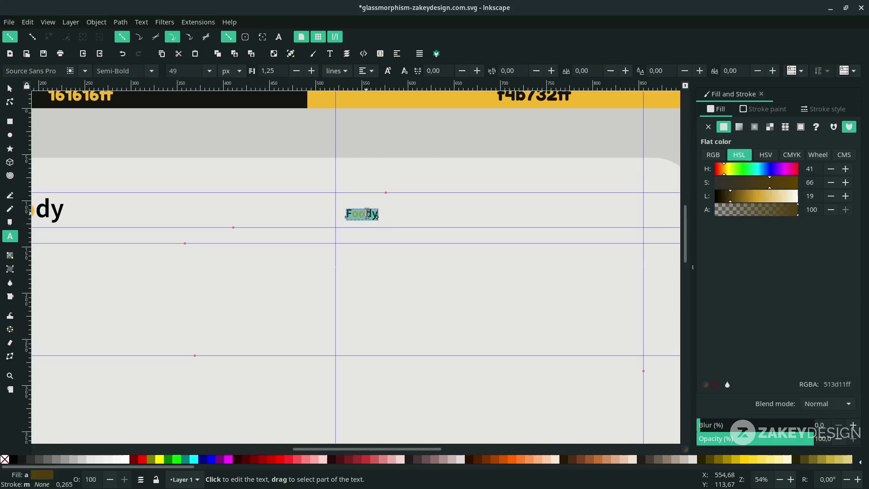
pyautogui.press('-')
pyautogui.press('-')
pyautogui.click(9, 89)
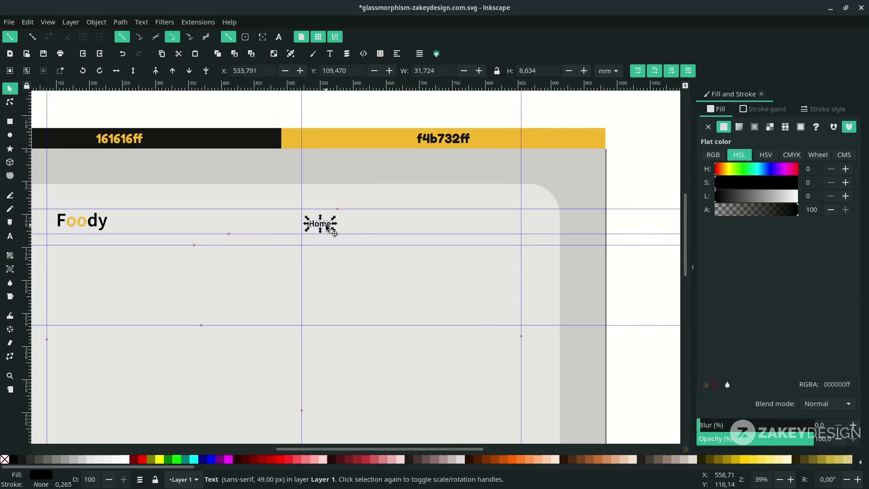
# - Duplicate the "Home" label to its right and change the copy's text to "About Us"
pyautogui.hotkey('ctrl', 'd')
pyautogui.moveTo(325, 224); pyautogui.dragTo(421, 226)
pyautogui.doubleClick(362, 224)
pyautogui.hotkey('ctrl', 'a')
pyautogui.click(10, 89)
# - Add further copies reading "Contact" and "Order Now" along the menu row, and shift "About Us" to the right
pyautogui.hotkey('ctrl', 'd')
pyautogui.doubleClick(422, 225)
pyautogui.hotkey('ctrl', 'a')
pyautogui.write('Contact')
pyautogui.click(10, 88)
pyautogui.moveTo(362, 225); pyautogui.dragTo(367, 225)
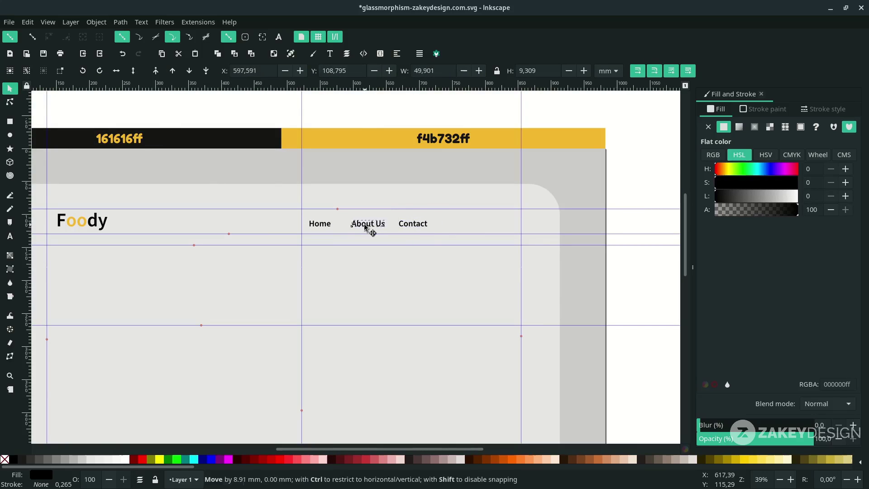
pyautogui.doubleClick(497, 226)
pyautogui.hotkey('ctrl', 'a')
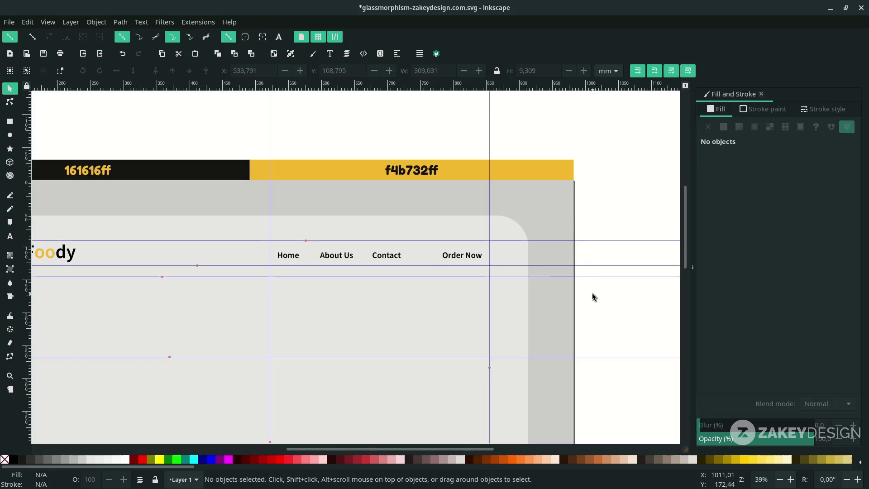
# - Distribute the centers of the four menu labels equidistantly in the horizontal direction
pyautogui.moveTo(593, 295); pyautogui.dragTo(263, 218)
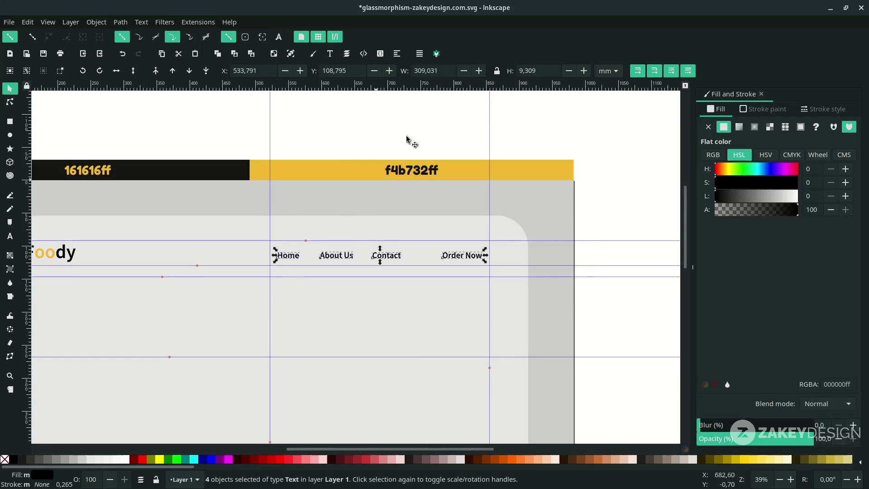
pyautogui.click(396, 54)
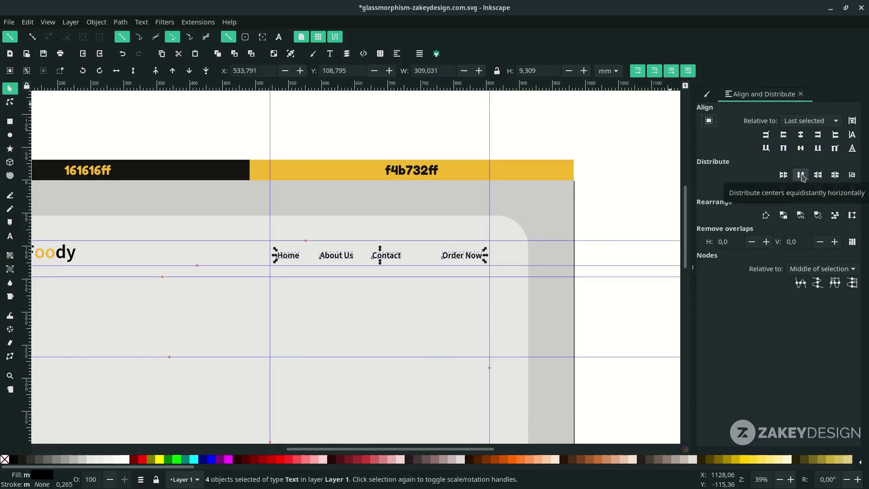
pyautogui.click(805, 177)
pyautogui.press('Escape')
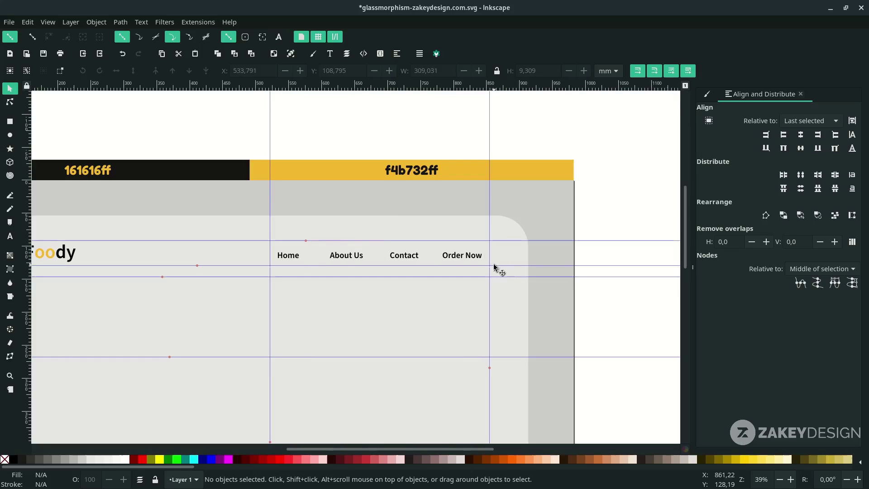
pyautogui.click(452, 261)
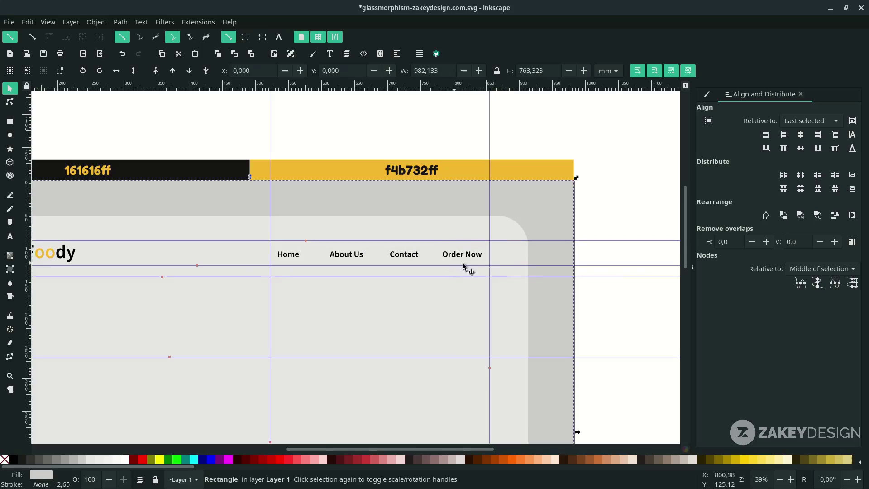
# - Draw a yellow rectangle about 83 by 38 mm over "Order Now", ending at the right guide, and fully round its ends
pyautogui.click(10, 122)
pyautogui.scroll(2, 498, 260)
pyautogui.moveTo(403, 239); pyautogui.dragTo(494, 280)
pyautogui.press('s')
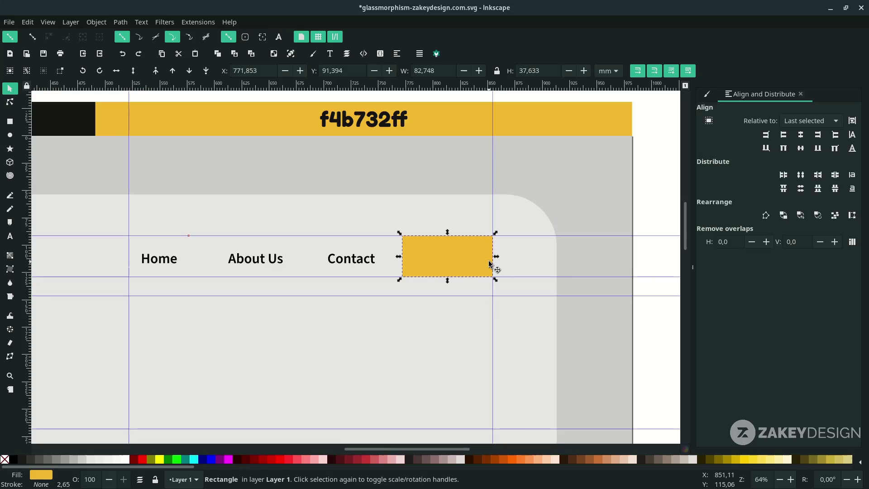
pyautogui.press('n')
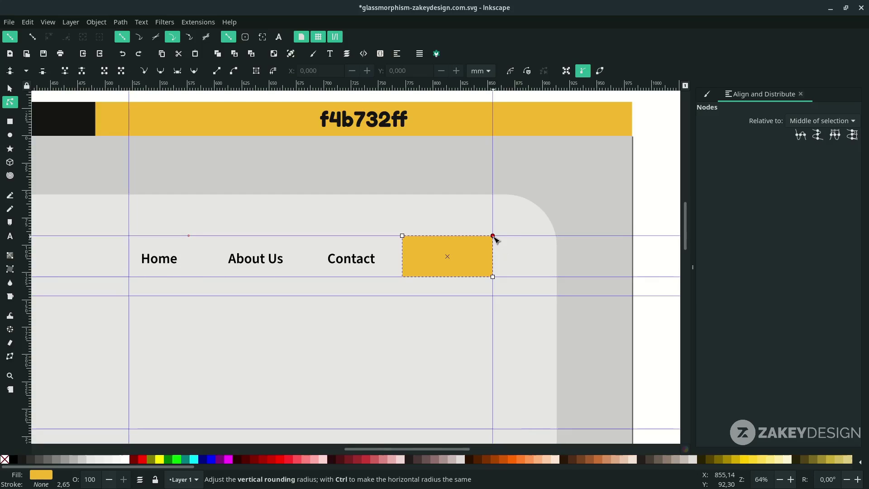
pyautogui.moveTo(493, 252); pyautogui.dragTo(490, 266)
pyautogui.press('s')
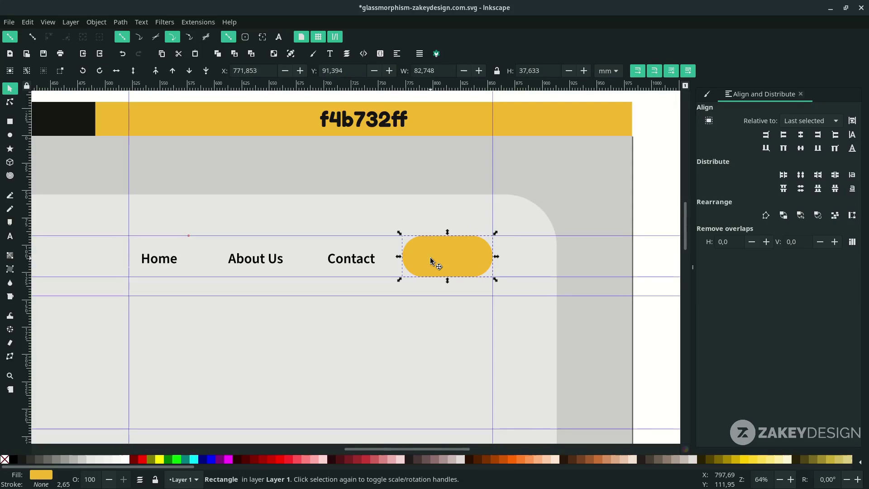
# - Lower the rounded yellow button behind the "Order Now" label and color the label white
pyautogui.click(194, 75)
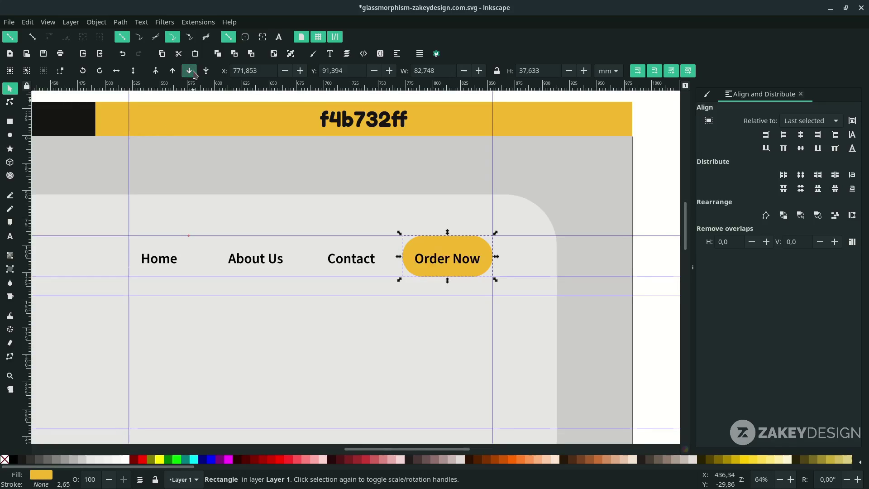
pyautogui.scroll(-1, 406, 231)
pyautogui.click(453, 251)
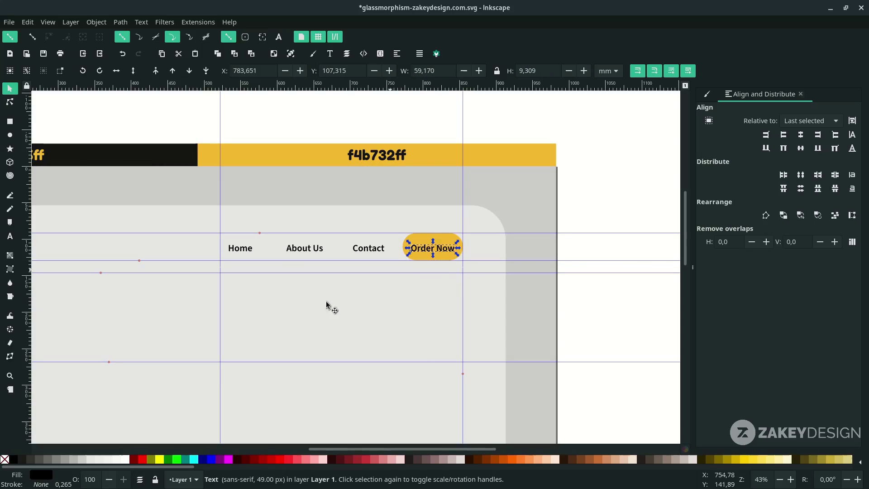
pyautogui.click(124, 459)
pyautogui.press('Escape')
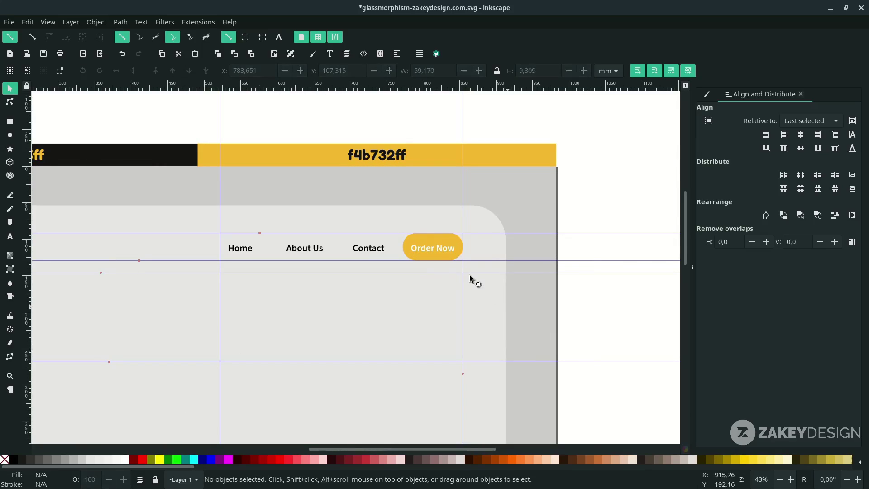
# - Select the menu labels together with the "Order Now" button and save the document
pyautogui.hscroll(-2, 484, 287)
pyautogui.keyDown('shift'); pyautogui.click(472, 250); pyautogui.keyUp('shift')
pyautogui.keyDown('shift'); pyautogui.click(406, 250); pyautogui.keyUp('shift')
pyautogui.keyDown('shift'); pyautogui.click(341, 249); pyautogui.keyUp('shift')
pyautogui.keyDown('shift'); pyautogui.click(277, 249); pyautogui.keyUp('shift')
pyautogui.keyDown('shift'); pyautogui.click(464, 248); pyautogui.keyUp('shift')
pyautogui.keyDown('shift'); pyautogui.click(464, 249); pyautogui.keyUp('shift')
pyautogui.moveTo(465, 248); pyautogui.dragTo(455, 257)
pyautogui.scroll(-1, 553, 274)
pyautogui.hotkey('ctrl', 's')
pyautogui.click(411, 256)
pyautogui.scroll(-1, 340, 254)
pyautogui.click(229, 212)
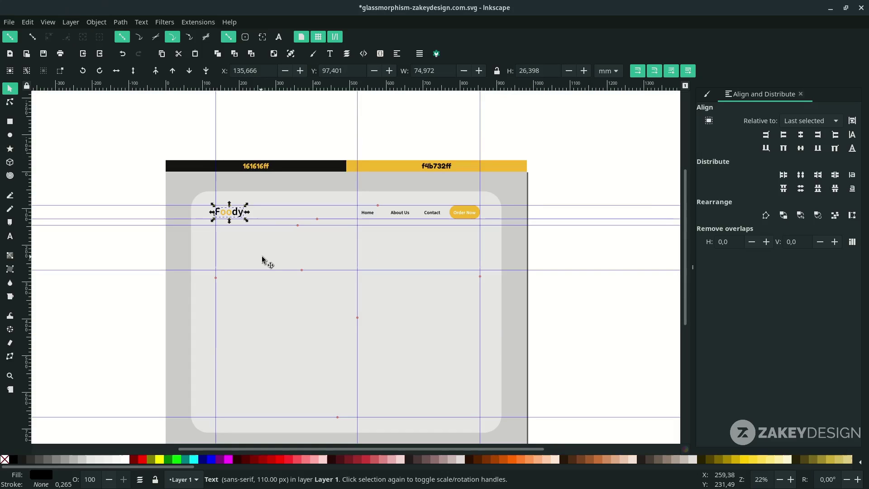
# - Hide the guides to check the header layout and show them again
pyautogui.click(47, 22)
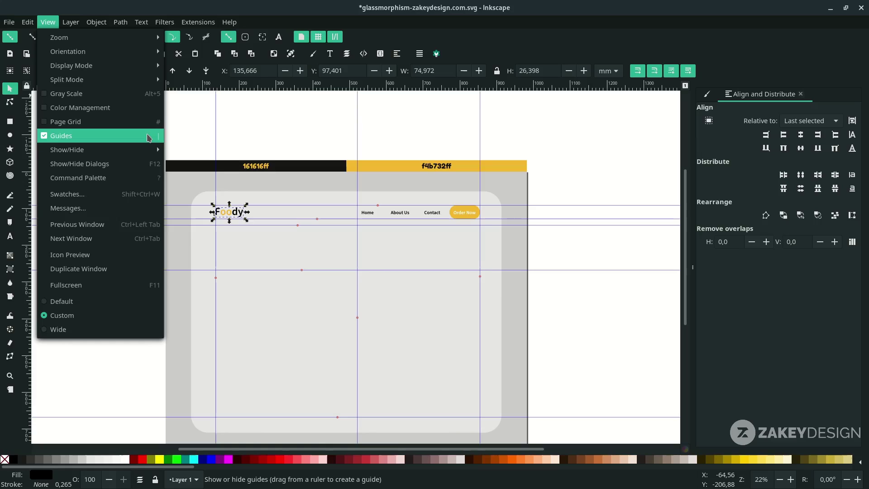
pyautogui.click(148, 137)
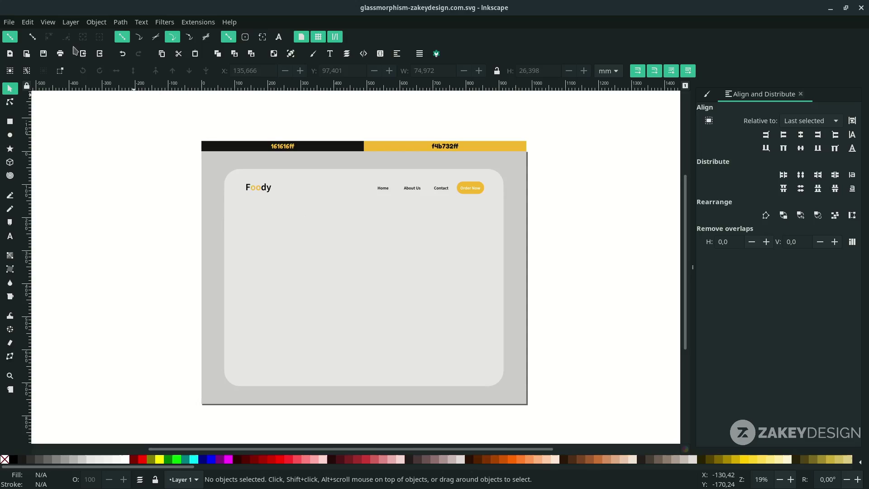
pyautogui.click(49, 23)
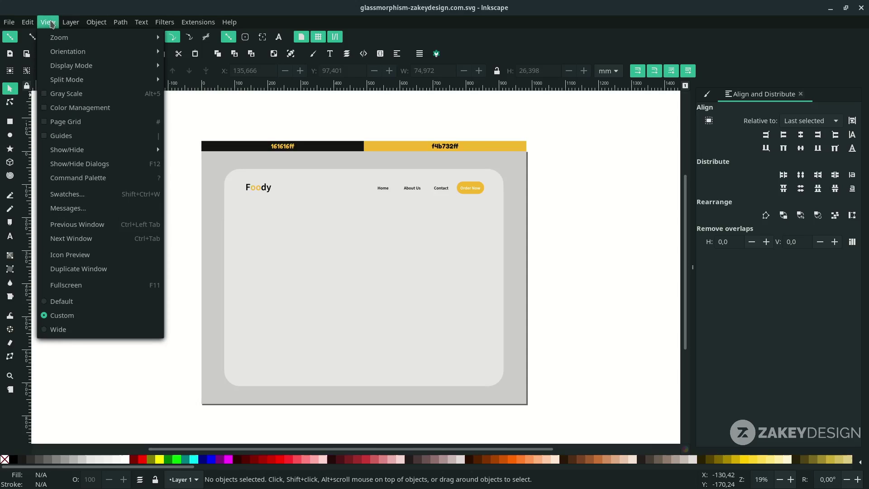
pyautogui.click(81, 136)
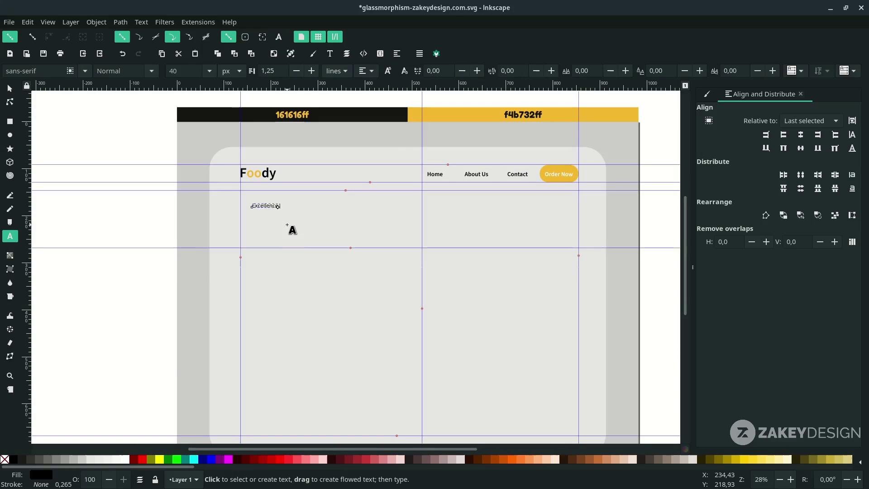
# - Complete the two-line headline "Excellence Taste / in Every Bite" below the logo and set it in Abril Fatface at 170 px
pyautogui.scroll(2, 291, 229)
pyautogui.hotkey('ctrl', 'a')
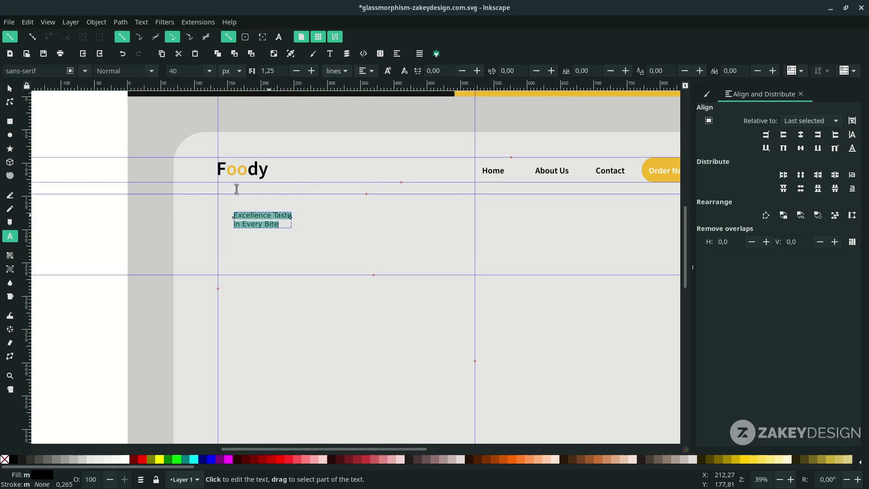
pyautogui.click(51, 74)
pyautogui.hotkey('ctrl', 'a')
pyautogui.write('ab')
pyautogui.click(54, 83)
pyautogui.click(181, 72)
pyautogui.press('Return')
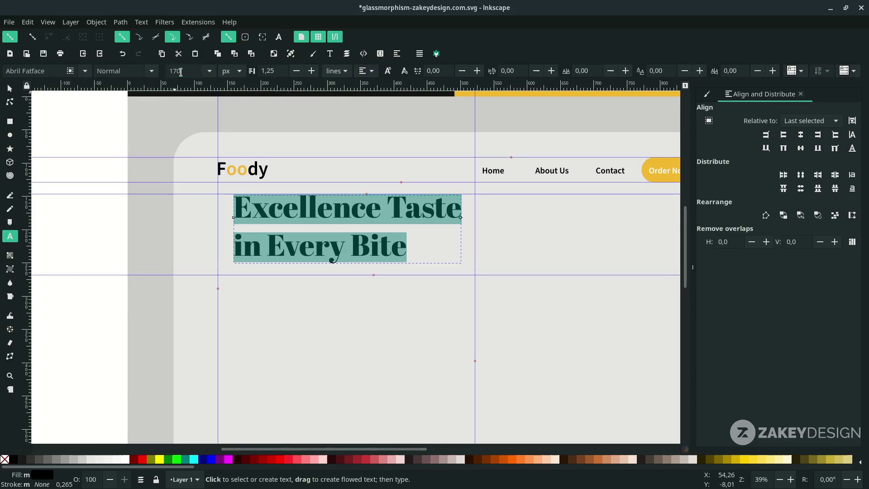
# - Move the headline against the left vertical guide and tighten its line spacing to 0.95 lines
pyautogui.click(10, 90)
pyautogui.moveTo(337, 210); pyautogui.dragTo(321, 209)
pyautogui.press('t')
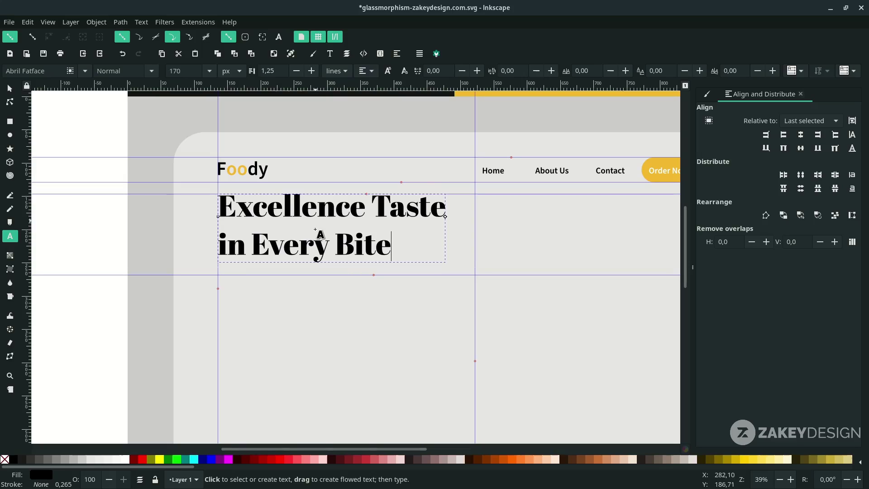
pyautogui.moveTo(393, 246); pyautogui.dragTo(209, 198)
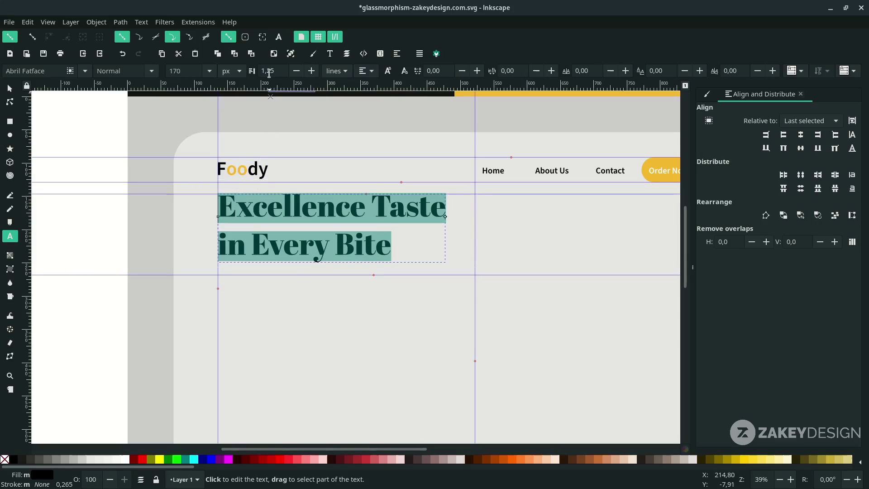
pyautogui.click(298, 73)
pyautogui.click(297, 73)
pyautogui.click(298, 73)
pyautogui.click(298, 73)
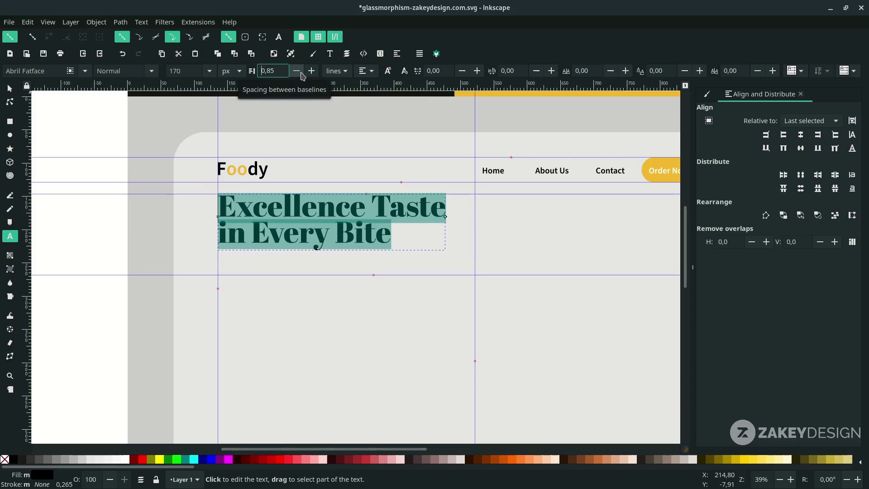
pyautogui.click(311, 72)
pyautogui.click(10, 90)
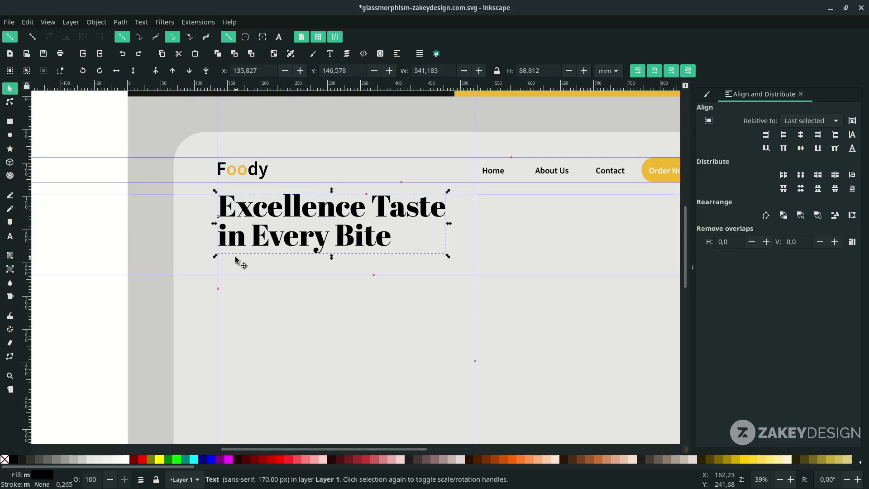
# - Place a copy of the "Home" label under the headline, reading "Taste the Quality." in 70% Gray
pyautogui.click(500, 173)
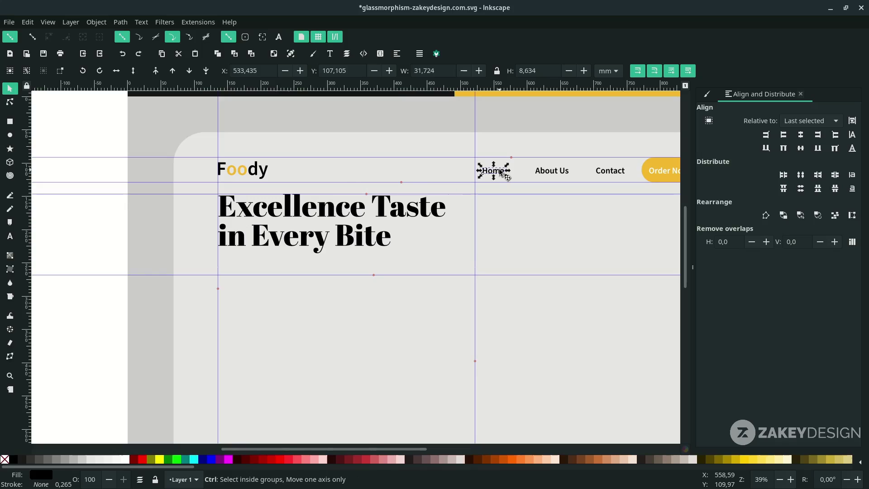
pyautogui.hotkey('ctrl', 'd')
pyautogui.moveTo(501, 173); pyautogui.dragTo(235, 261)
pyautogui.doubleClick(234, 261)
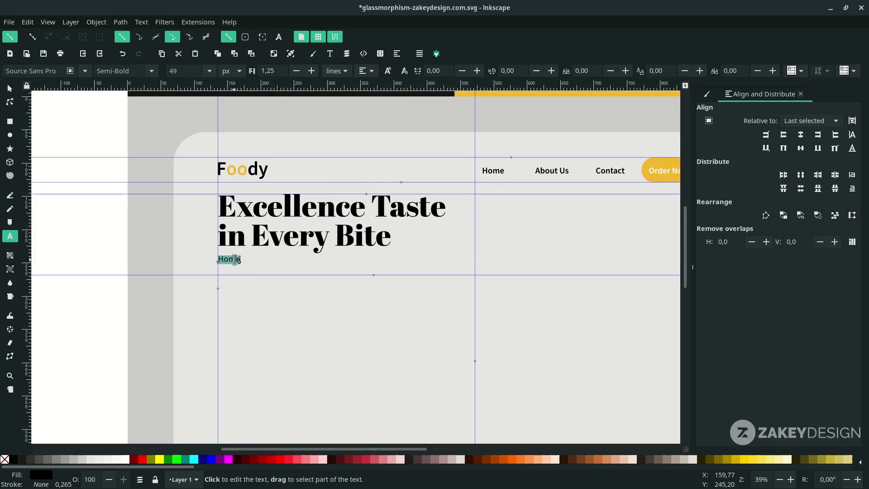
pyautogui.write('Taste the Quality.')
pyautogui.hotkey('ctrl', 'a')
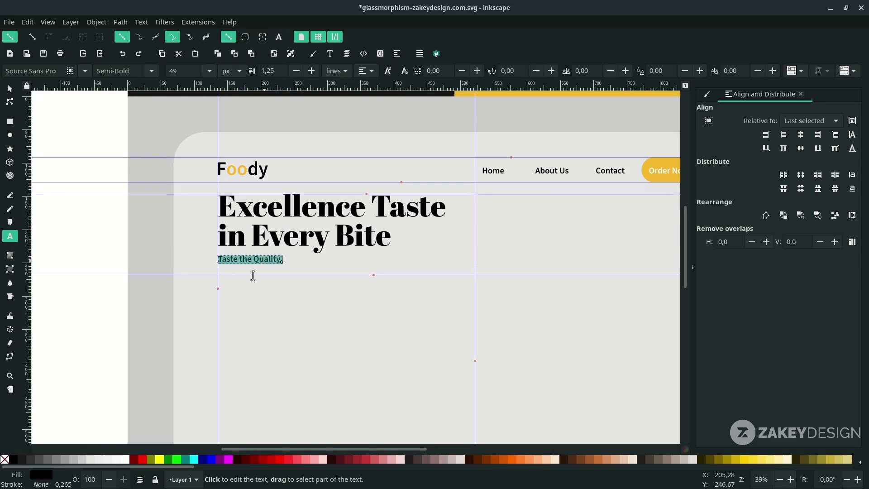
pyautogui.click(40, 461)
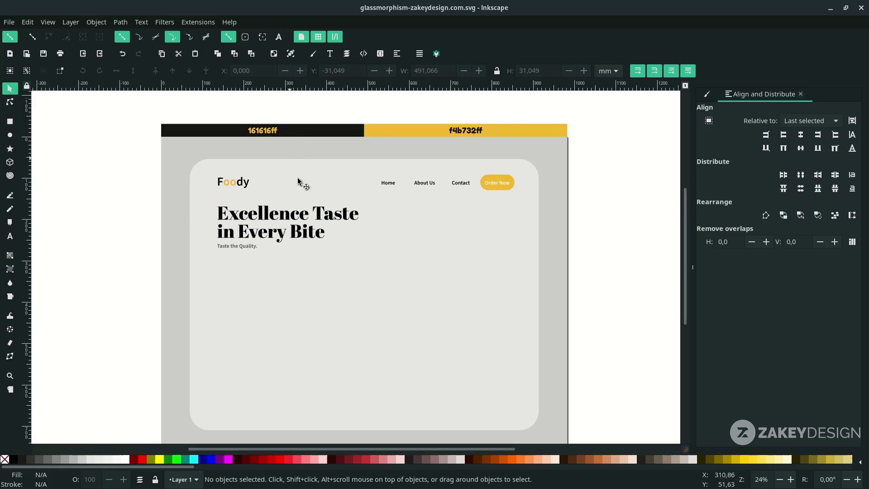
# - Select all objects sharing the headline's fill color and recolor them with the #161616 sampled from the dark swatch bar
pyautogui.click(303, 213)
pyautogui.click(318, 130)
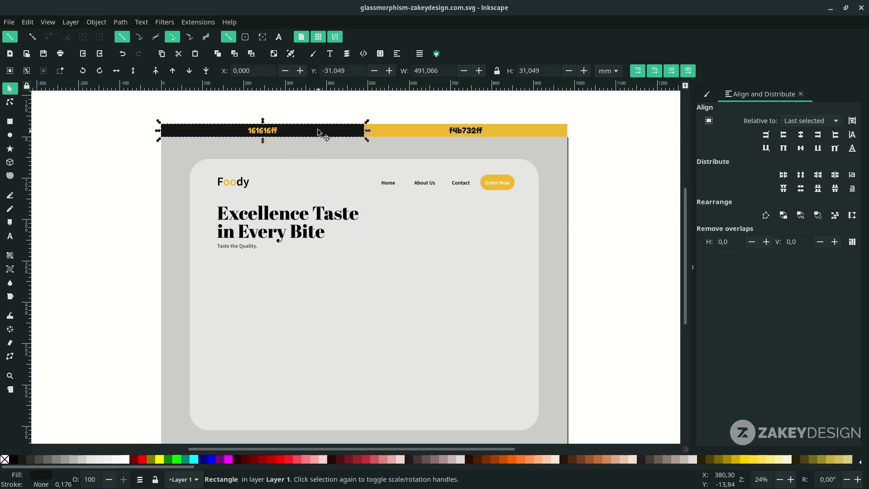
pyautogui.click(306, 222)
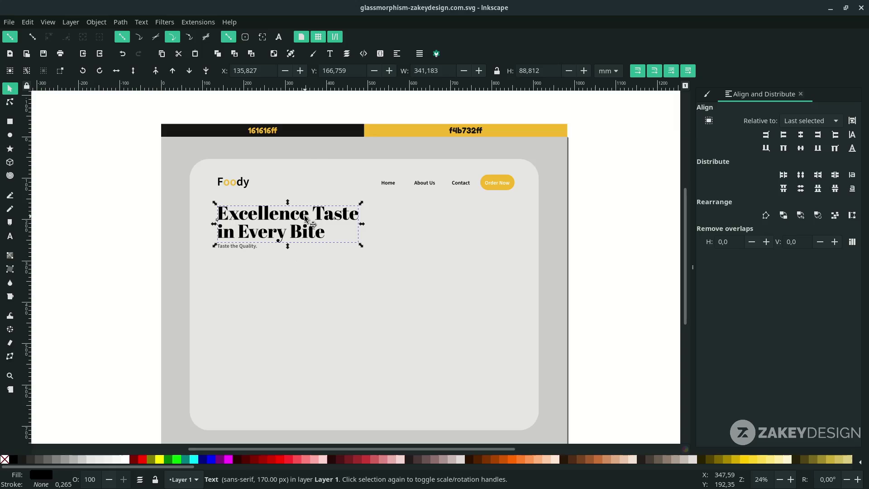
pyautogui.click(28, 22)
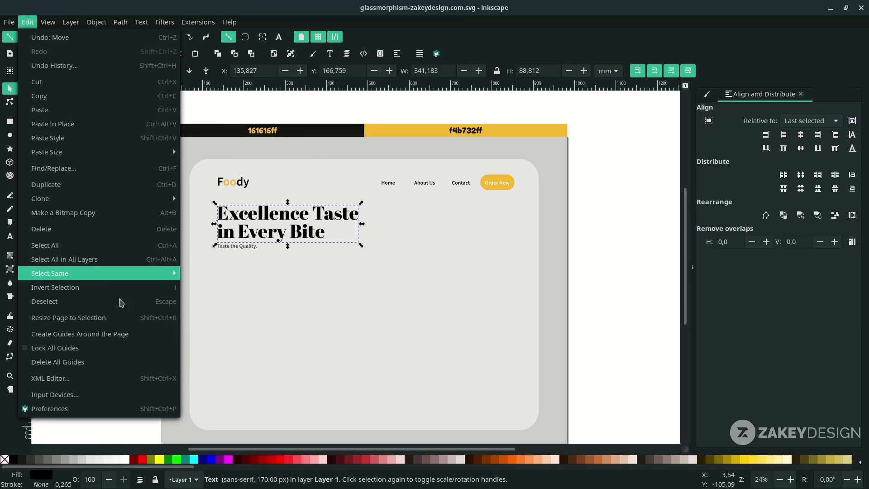
pyautogui.moveTo(136, 273)
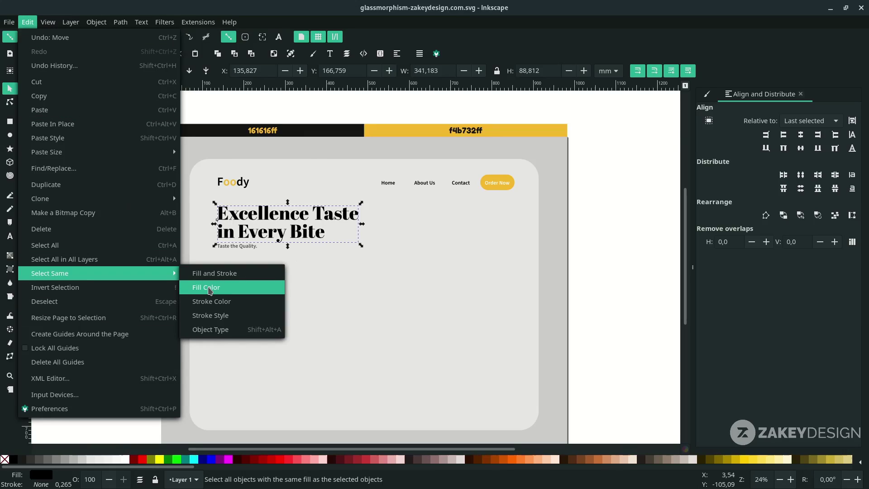
pyautogui.click(210, 290)
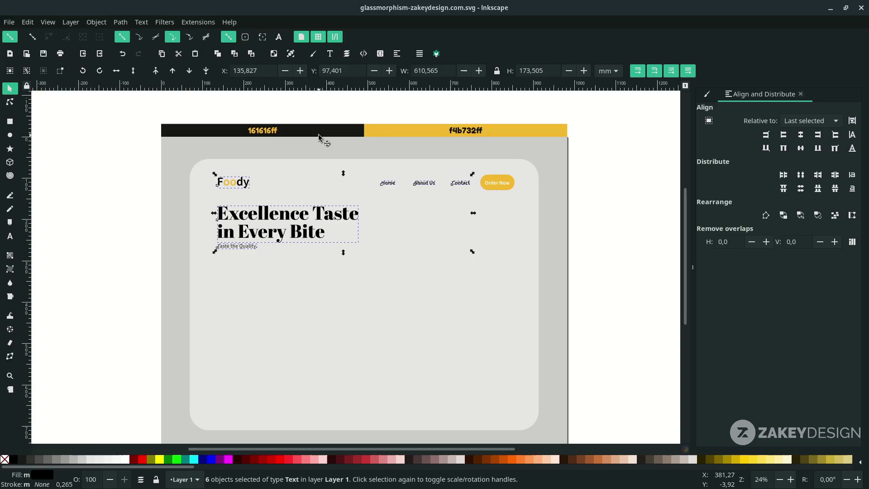
pyautogui.press('d')
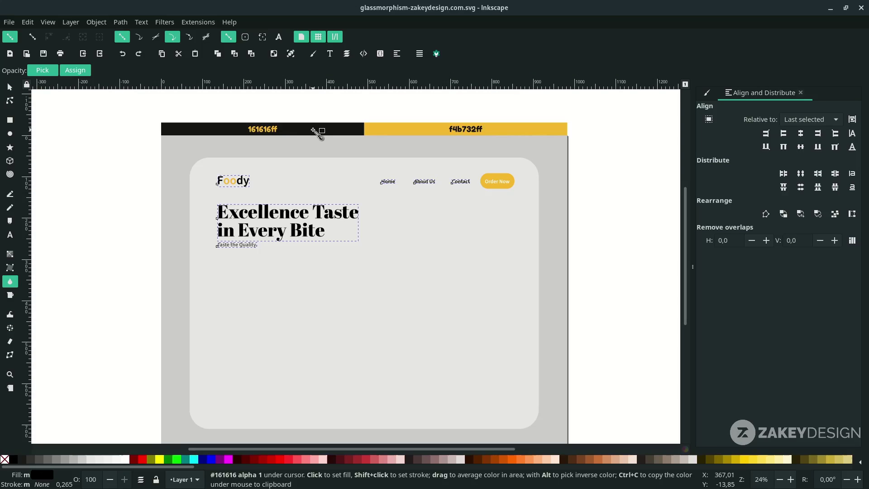
pyautogui.click(313, 130)
pyautogui.press('s')
# - Color "Taste the Quality." 70% Gray again and restore the yellow on the "oo" of the "Foody" logo
pyautogui.click(236, 236)
pyautogui.scroll(1, 235, 234)
pyautogui.click(237, 252)
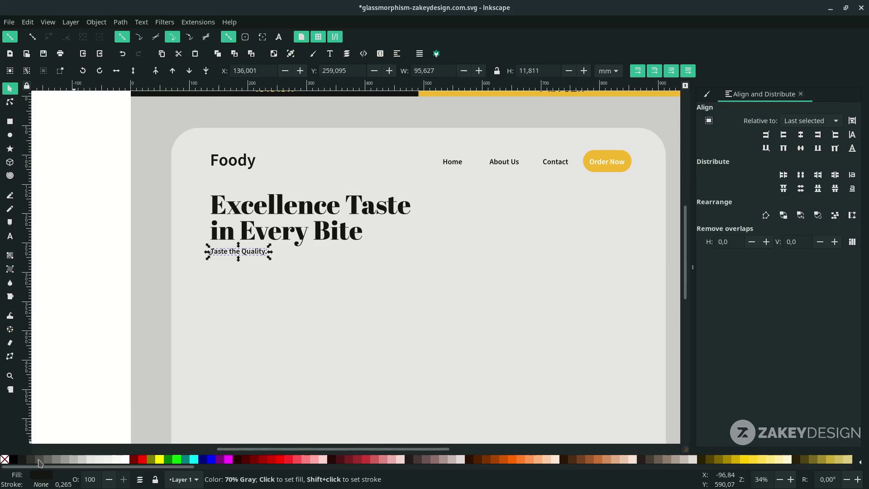
pyautogui.scroll(2, 240, 194)
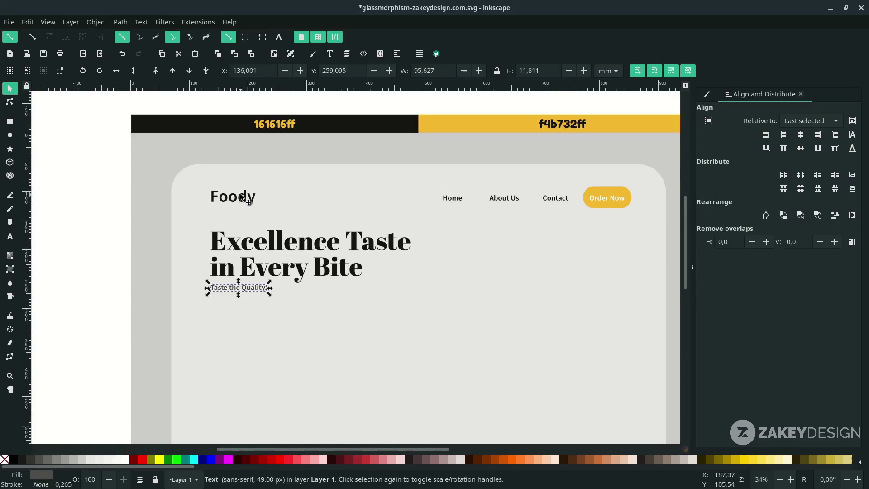
pyautogui.press('t')
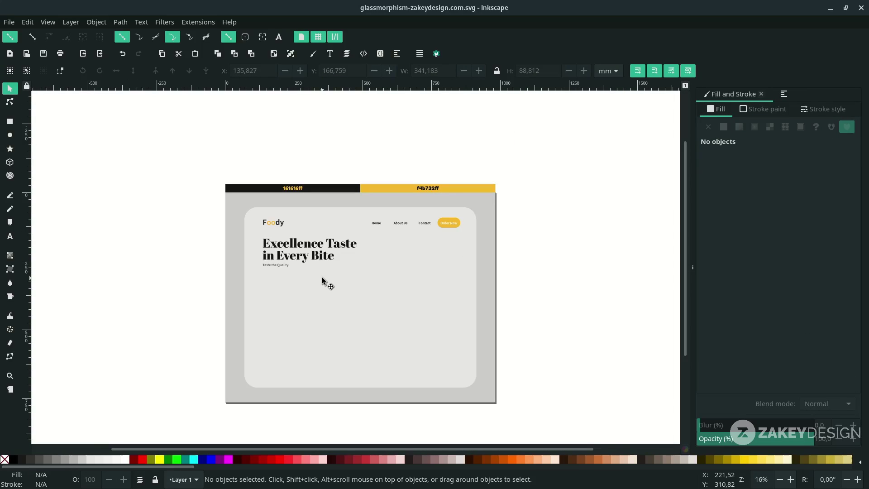
# - Turn the display of the guides back on
pyautogui.scroll(-4, 325, 277)
pyautogui.scroll(2, 325, 276)
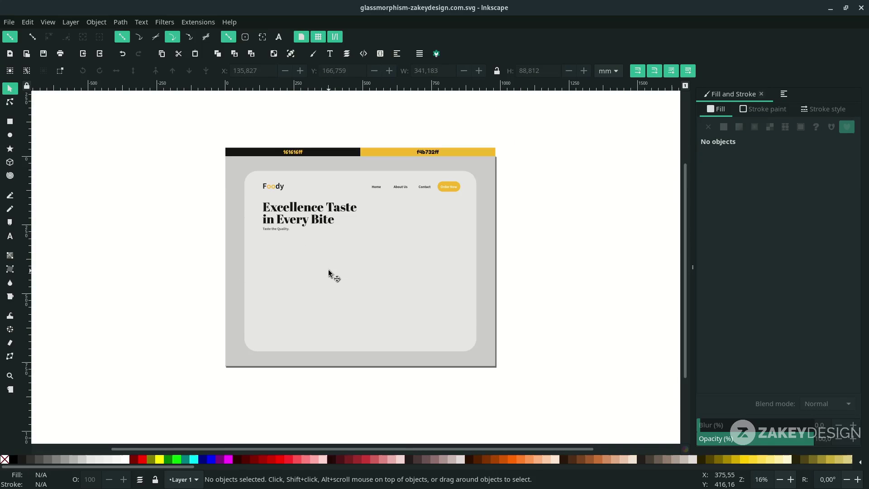
pyautogui.press('shift')
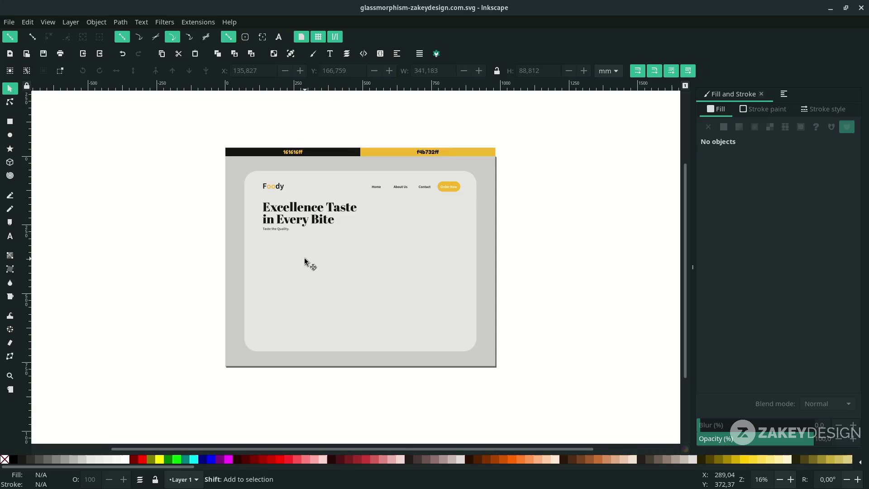
pyautogui.hotkey('shift', '|')
pyautogui.keyDown('ctrl'); pyautogui.scroll(2, 304, 257); pyautogui.keyUp('ctrl')
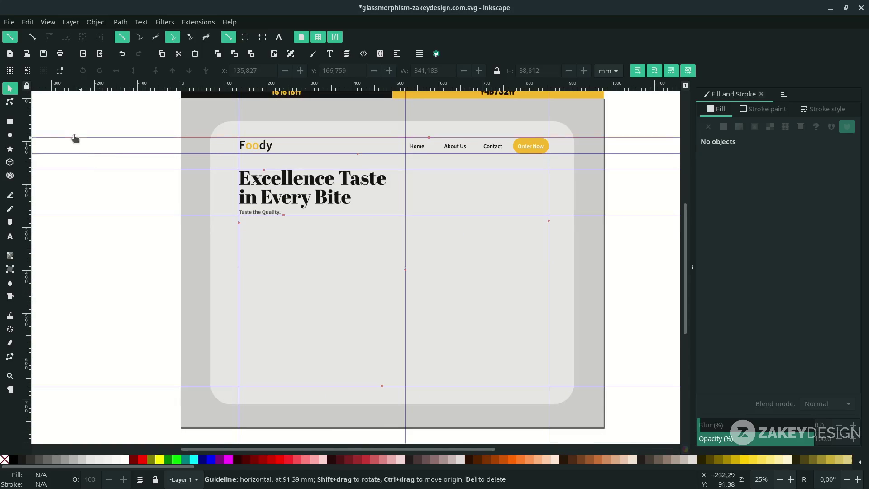
# - Draw a yellow rectangle about 123 by 140 mm beneath "Taste the Quality.", starting at the left vertical guide
pyautogui.click(10, 122)
pyautogui.keyDown('ctrl'); pyautogui.scroll(2, 315, 233); pyautogui.keyUp('ctrl')
pyautogui.moveTo(193, 215); pyautogui.dragTo(281, 308)
pyautogui.press('s')
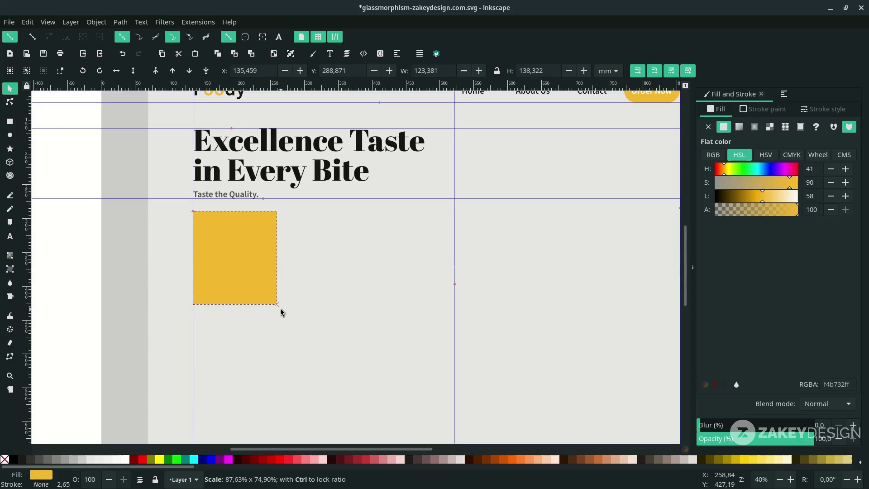
pyautogui.keyDown('ctrl'); pyautogui.scroll(-1, 281, 312); pyautogui.keyUp('ctrl')
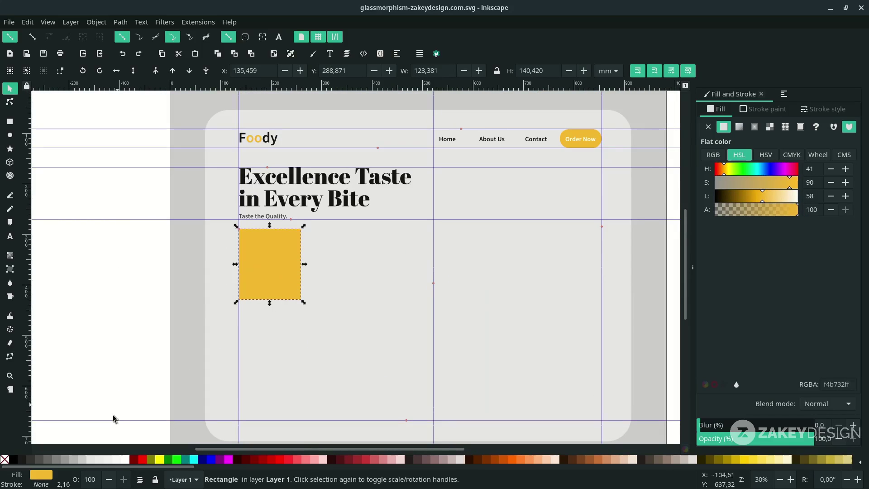
# - Fill the card rectangle beneath "Taste the Quality." with the light gray #cccccc
pyautogui.click(69, 459)
pyautogui.click(169, 279)
pyautogui.click(292, 233)
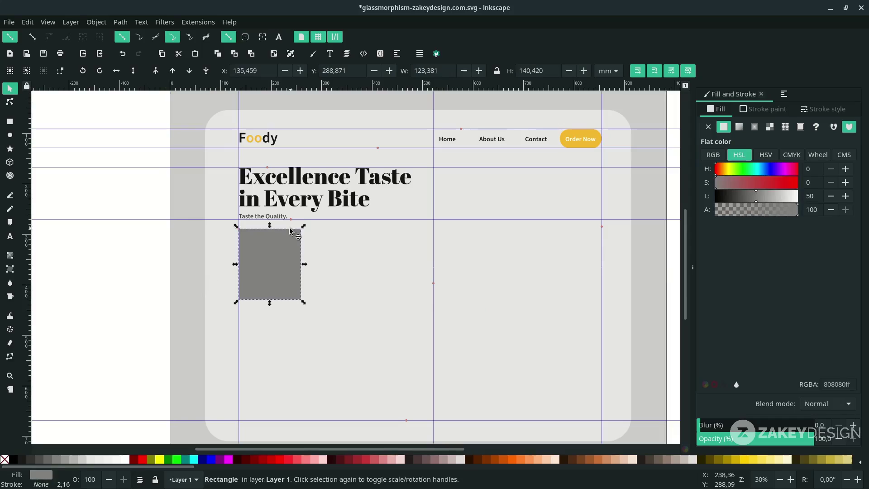
pyautogui.click(69, 460)
pyautogui.keyDown('ctrl'); pyautogui.scroll(1, 361, 219); pyautogui.keyUp('ctrl')
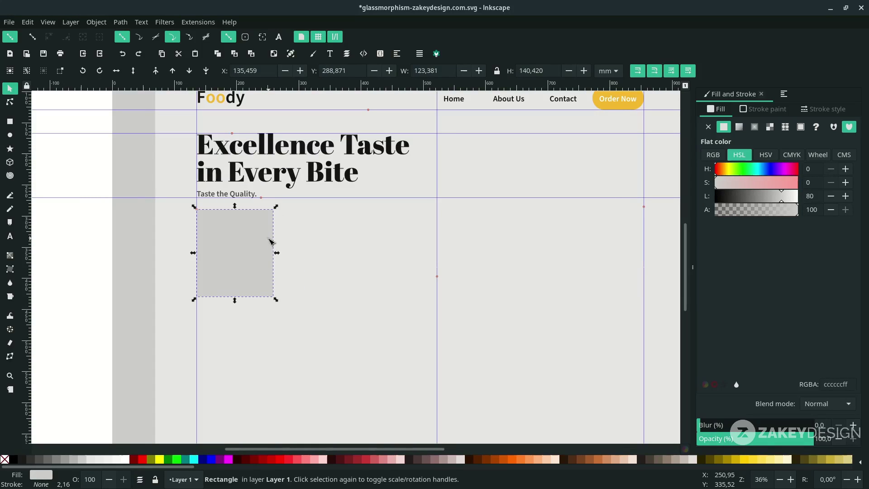
# - Round the corners of the gray card rectangle and save the document
pyautogui.press('n')
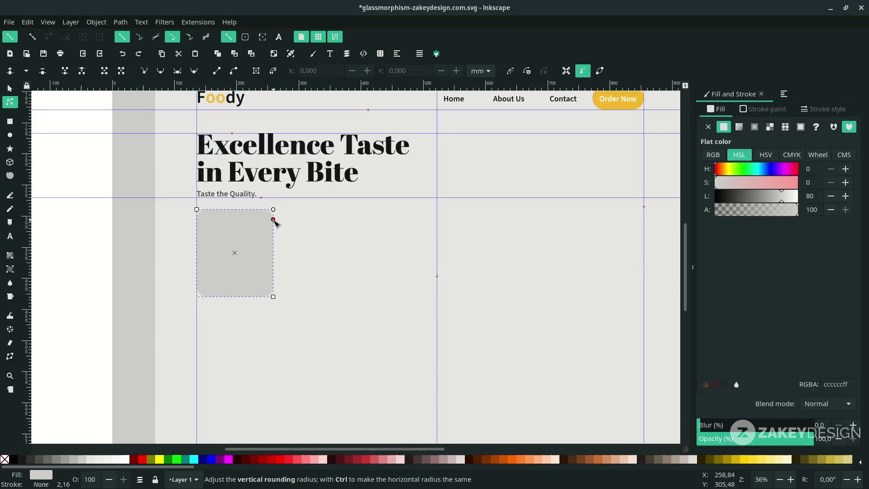
pyautogui.press('s')
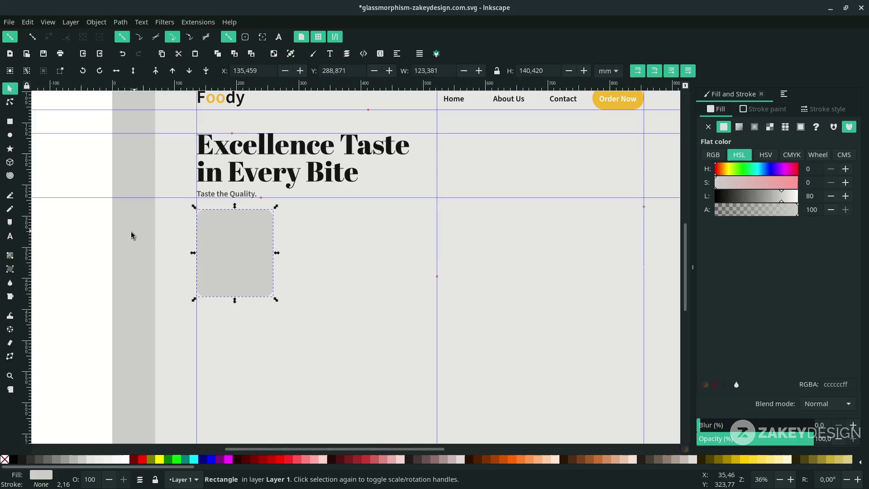
pyautogui.hotkey('ctrl', 's')
pyautogui.keyDown('ctrl'); pyautogui.scroll(-1, 281, 245); pyautogui.keyUp('ctrl')
# - Import the steak plate picture pngaaa.com-136418.png as an embedded image with the DPI taken from the file
pyautogui.click(10, 22)
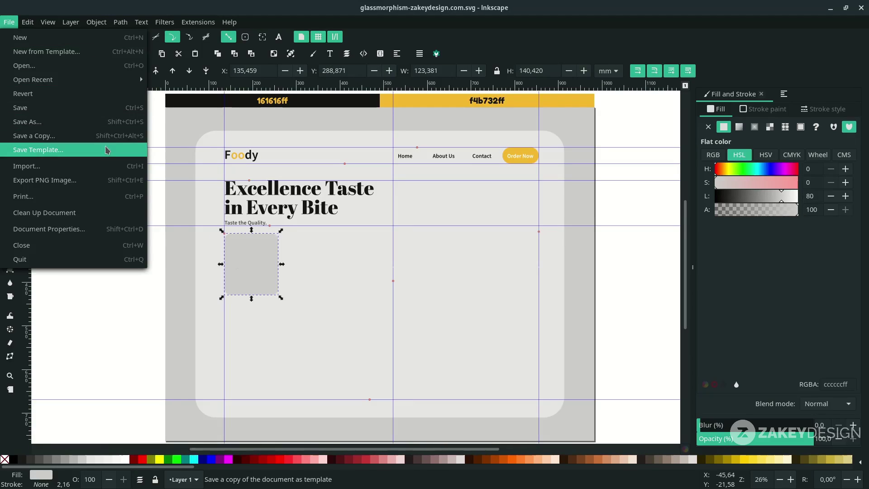
pyautogui.click(27, 164)
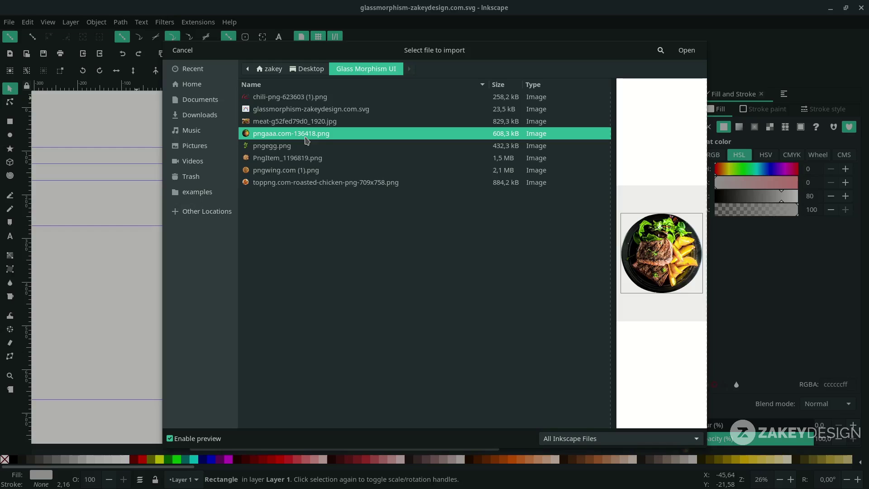
pyautogui.doubleClick(306, 141)
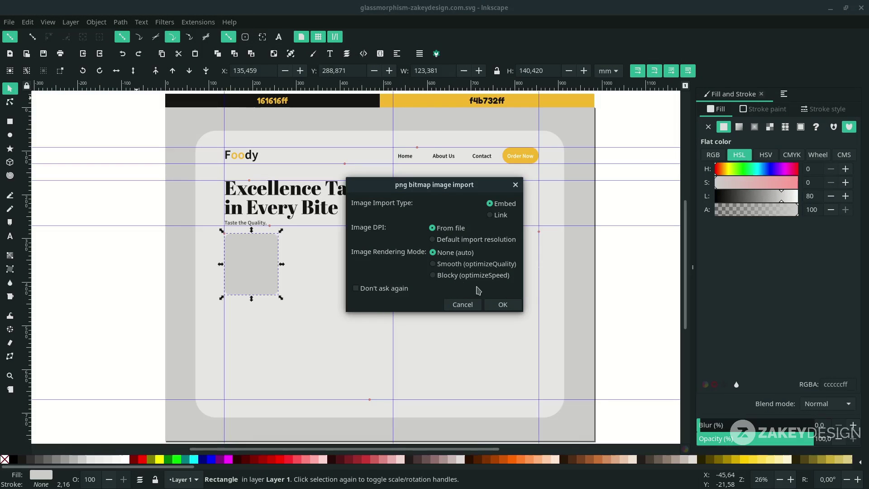
pyautogui.click(505, 307)
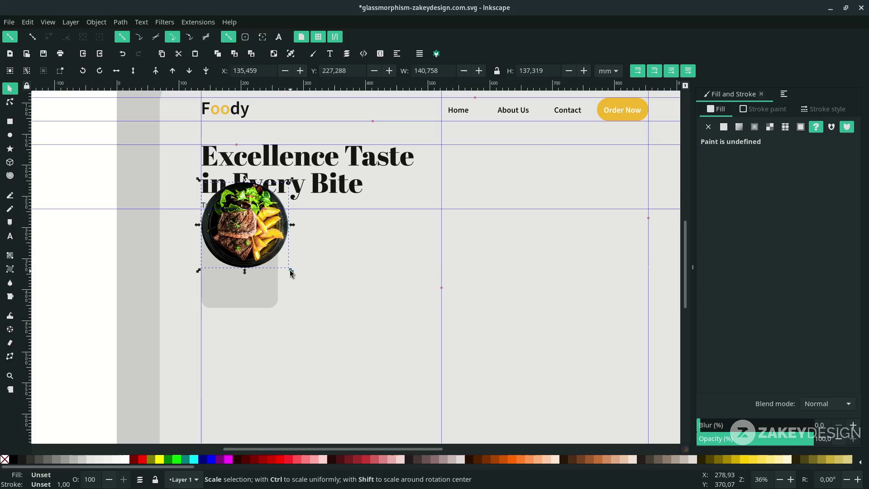
# - Scale the plate image to about 93 by 90 mm and place it centrally across the card's upper edge
pyautogui.moveTo(291, 271); pyautogui.dragTo(273, 254)
pyautogui.keyDown('ctrl'); pyautogui.scroll(2, 246, 232); pyautogui.keyUp('ctrl')
pyautogui.moveTo(245, 227)
pyautogui.mouseDown()
pyautogui.moveTo(230, 244)
pyautogui.moveTo(234, 257)
pyautogui.moveTo(230, 233)
pyautogui.mouseUp()
pyautogui.keyDown('shift'); pyautogui.click(283, 320); pyautogui.keyUp('shift')
pyautogui.click(320, 234)
pyautogui.click(253, 281)
pyautogui.keyDown('shift'); pyautogui.click(250, 262); pyautogui.keyUp('shift')
pyautogui.click(329, 270)
pyautogui.keyDown('ctrl'); pyautogui.scroll(-2, 239, 238); pyautogui.keyUp('ctrl')
pyautogui.click(238, 238)
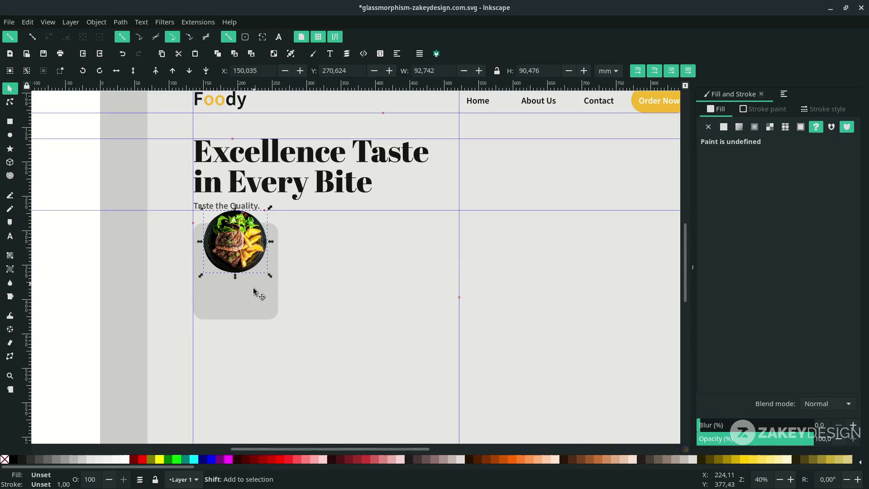
# - Move the card and the plate image down together to leave more space beneath "Taste the Quality."
pyautogui.keyDown('shift'); pyautogui.click(257, 305); pyautogui.keyUp('shift')
pyautogui.moveTo(240, 245); pyautogui.dragTo(239, 253)
pyautogui.keyDown('ctrl'); pyautogui.scroll(-1, 238, 253); pyautogui.keyUp('ctrl')
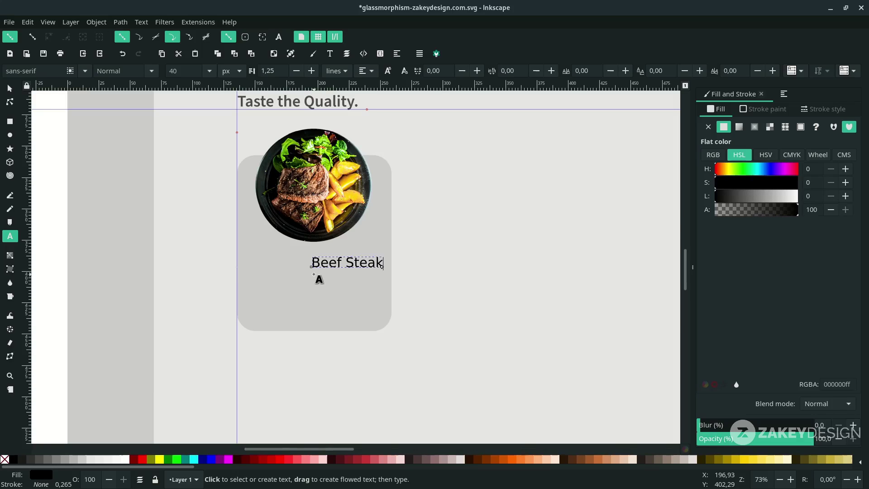
# - Set the "Beef Steak" text in Source Sans Pro Semi-Bold and place it beneath the plate near the card's left edge
pyautogui.hotkey('ctrl', 'a')
pyautogui.click(48, 72)
pyautogui.write('s')
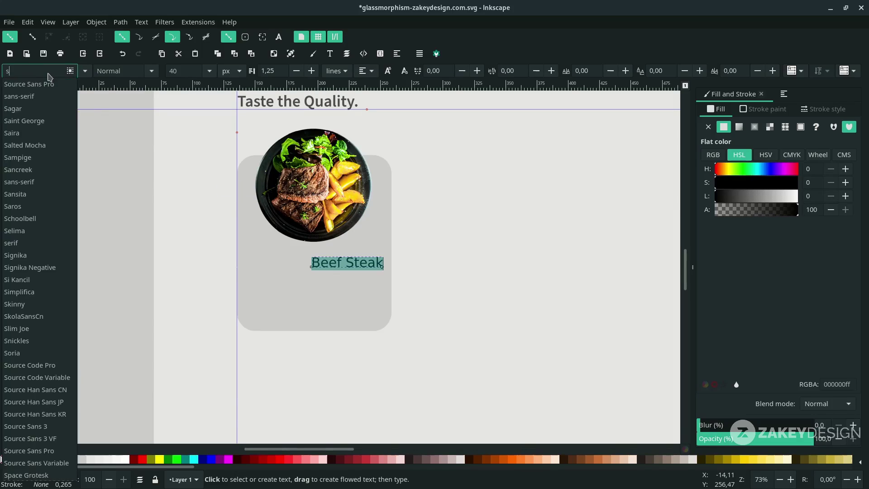
pyautogui.write('ou')
pyautogui.click(55, 85)
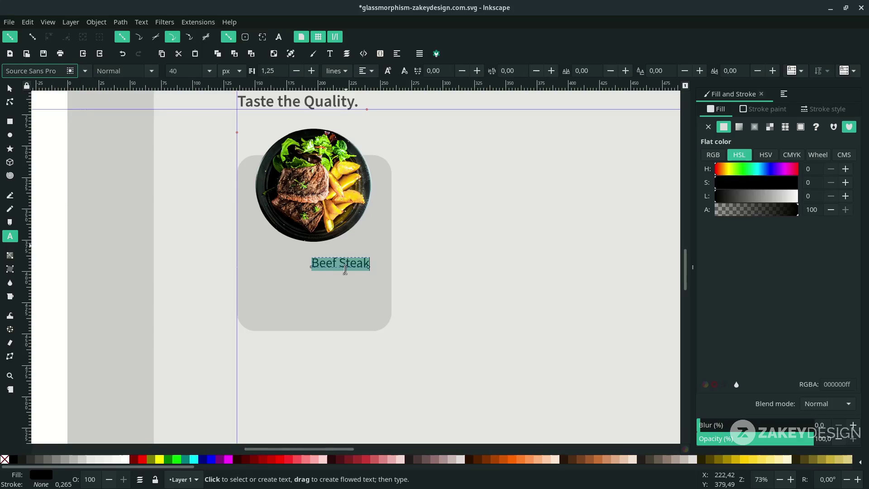
pyautogui.click(151, 71)
pyautogui.click(115, 213)
pyautogui.click(347, 268)
pyautogui.click(347, 264)
pyautogui.hotkey('ctrl', 'a')
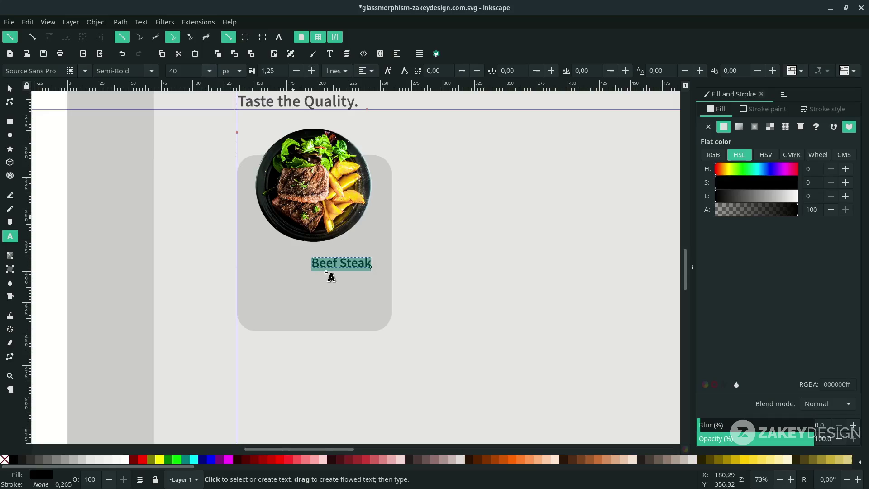
pyautogui.click(10, 88)
pyautogui.moveTo(342, 271); pyautogui.dragTo(291, 272)
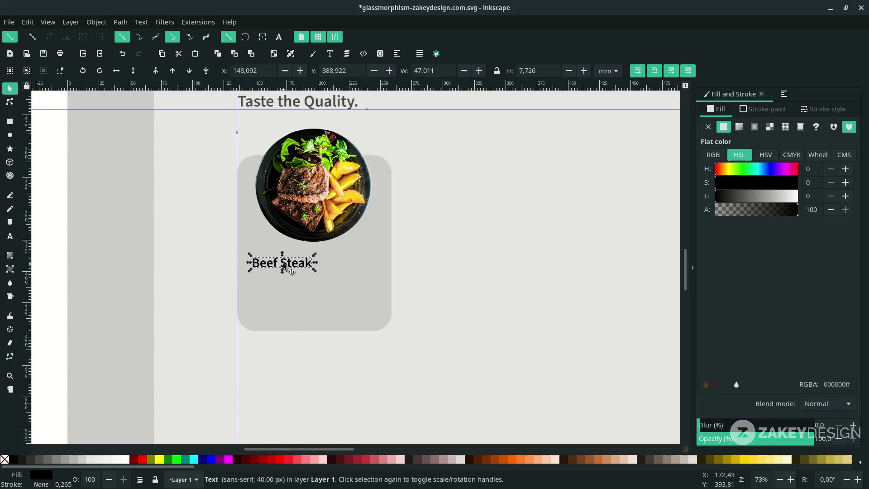
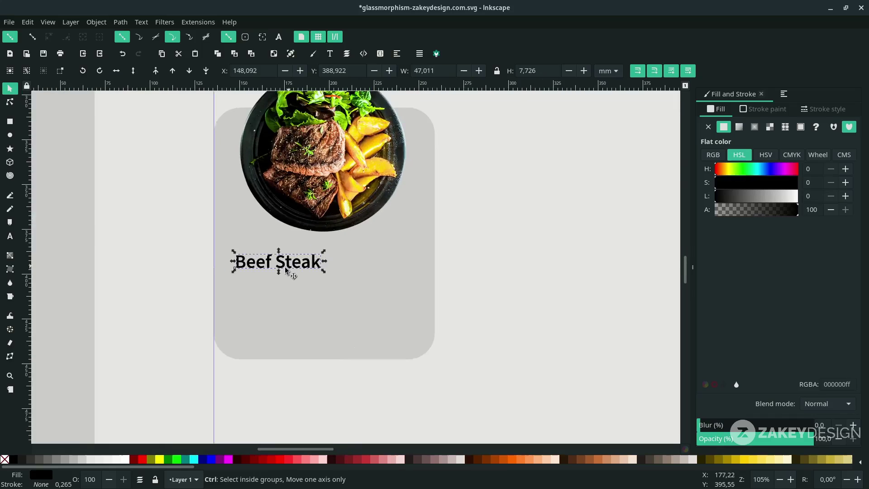
# - Duplicate "Beef Steak" directly below itself and change the copy's text to "With Potato Wedges"
pyautogui.hotkey('ctrl', 'd')
pyautogui.moveTo(286, 263); pyautogui.dragTo(286, 281)
pyautogui.doubleClick(305, 279)
pyautogui.tripleClick(305, 280)
pyautogui.write('With Potato Wedges')
# - Set "With Potato Wedges" to 32 px, left-aligned with "Beef Steak", and color it 60% Gray
pyautogui.hotkey('ctrl', 'a')
pyautogui.click(210, 71)
pyautogui.click(190, 331)
pyautogui.press('F1')
pyautogui.moveTo(305, 279); pyautogui.dragTo(306, 276)
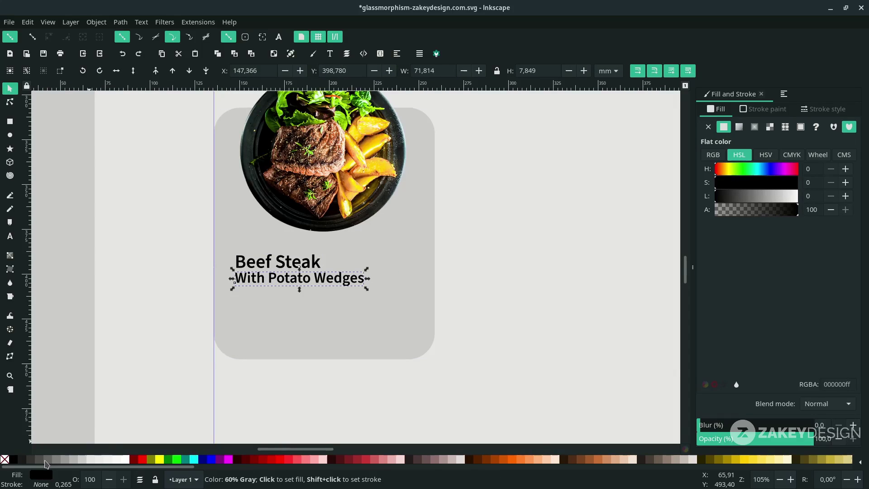
pyautogui.click(45, 461)
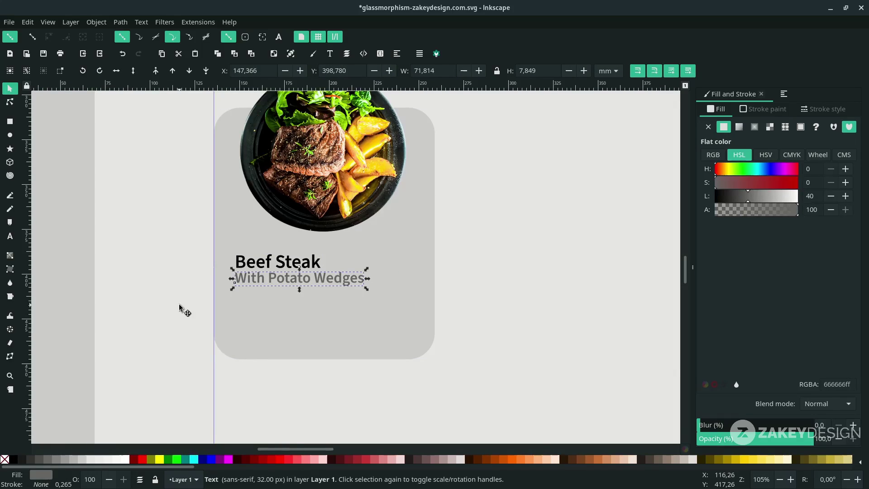
pyautogui.click(181, 306)
# - Draw a thin gray divider bar about 103 by 2 mm across the card beneath "With Potato Wedges"
pyautogui.scroll(-3, 181, 306)
pyautogui.click(235, 293)
pyautogui.scroll(3, 235, 292)
pyautogui.click(236, 293)
pyautogui.click(159, 315)
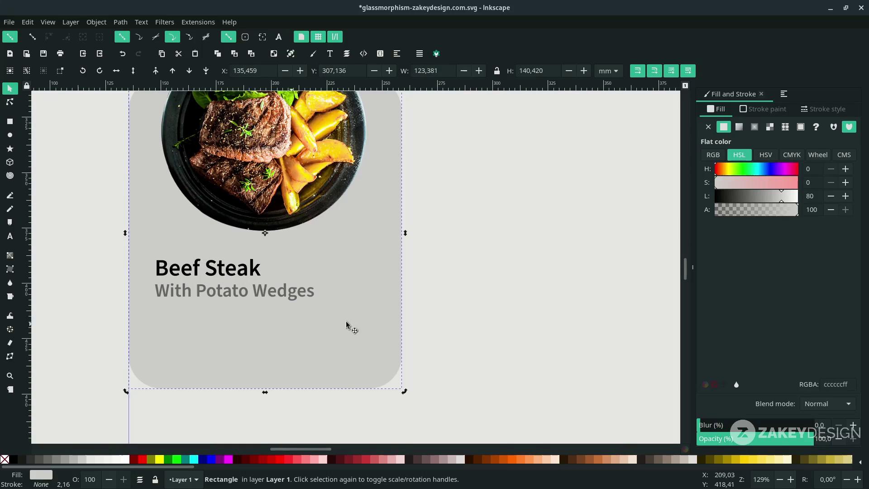
pyautogui.click(14, 124)
pyautogui.scroll(2, 176, 326)
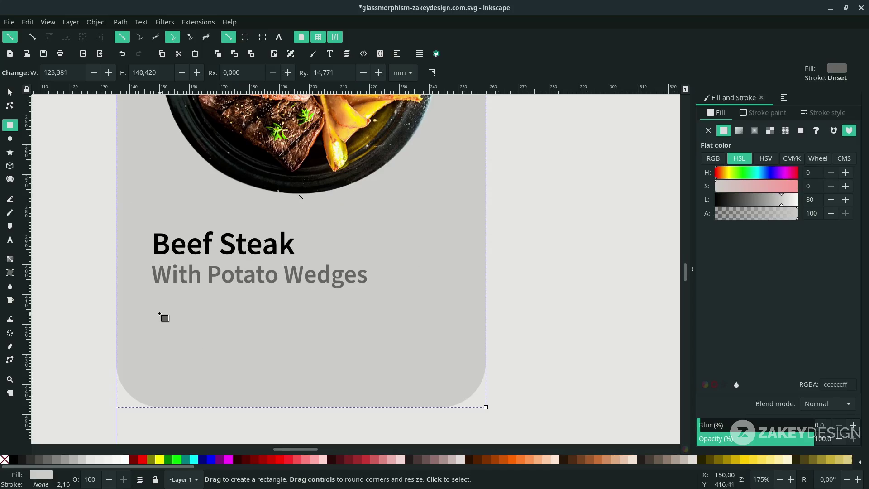
pyautogui.moveTo(156, 312); pyautogui.dragTo(464, 319)
pyautogui.scroll(5, 469, 320)
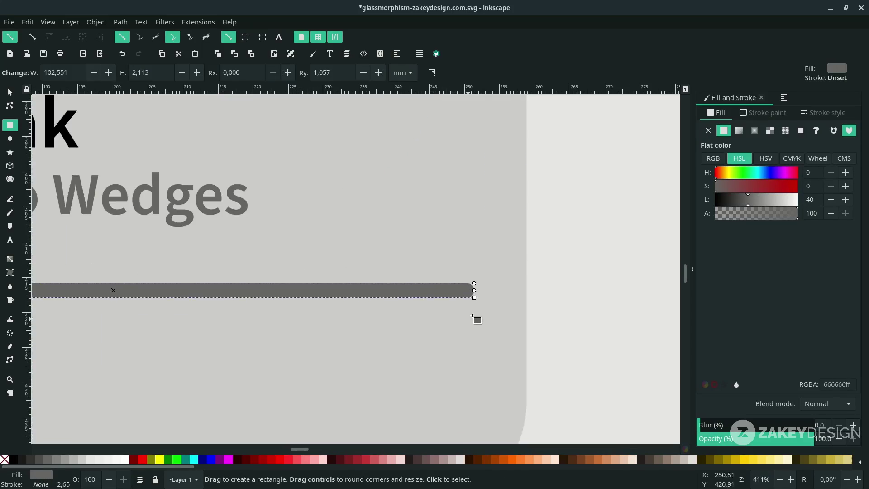
# - Thin the divider bar and move the two text lines down closer to it
pyautogui.press('n')
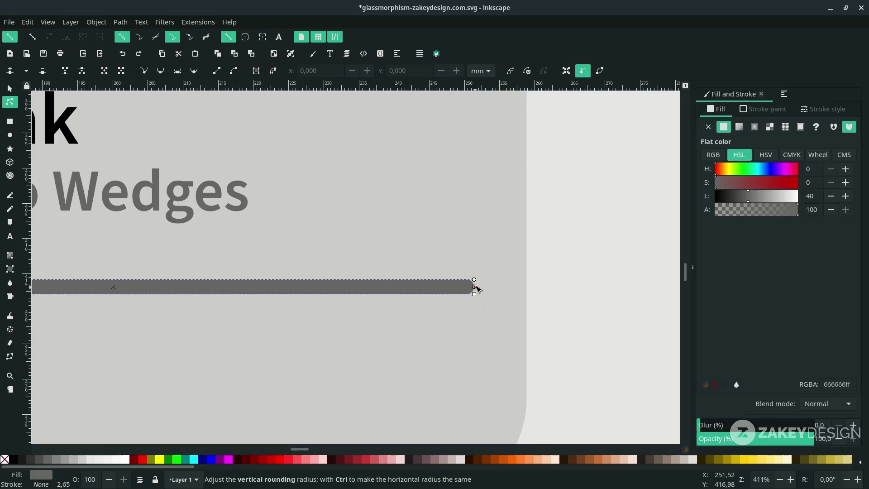
pyautogui.hscroll(-8, 475, 277)
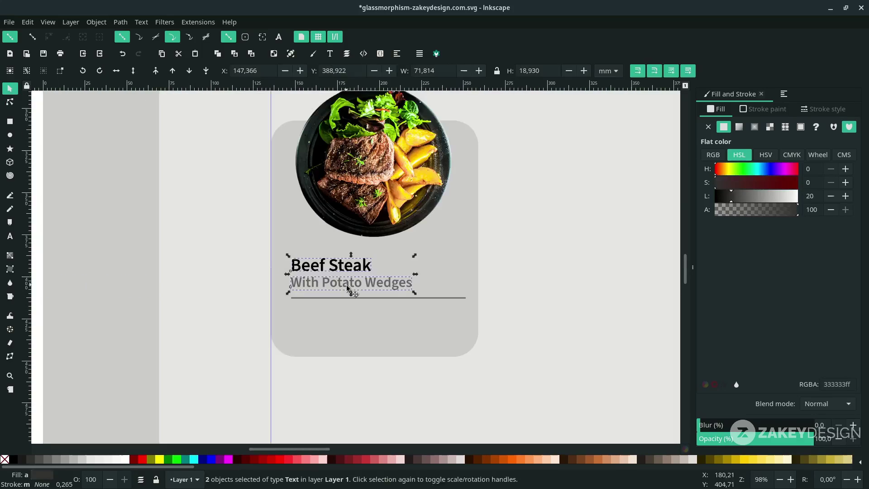
pyautogui.press('Escape')
pyautogui.scroll(3, 357, 334)
pyautogui.click(344, 281)
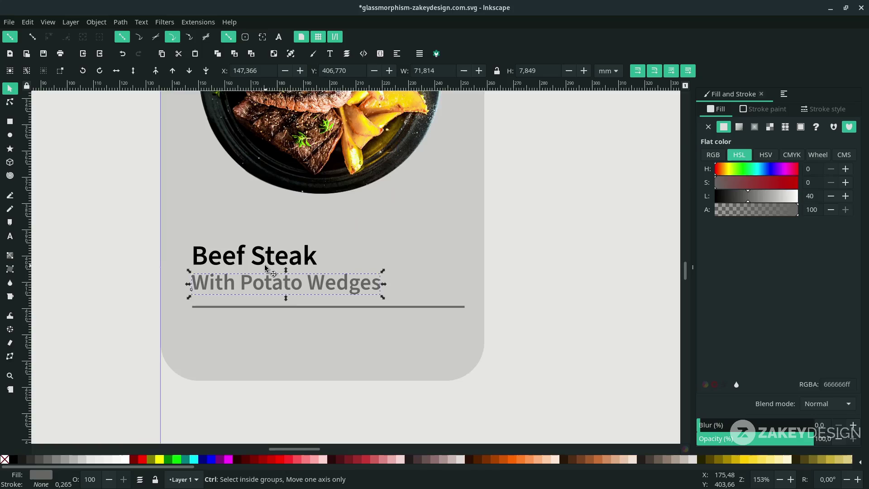
# - Duplicate "Beef Steak" below the divider and turn the copy into the price "$23.00" at 32 px
pyautogui.click(333, 268)
pyautogui.hotkey('ctrl', 'd')
pyautogui.moveTo(249, 259); pyautogui.dragTo(250, 337)
pyautogui.doubleClick(271, 331)
pyautogui.hotkey('ctrl', 'a')
pyautogui.write('$23.00')
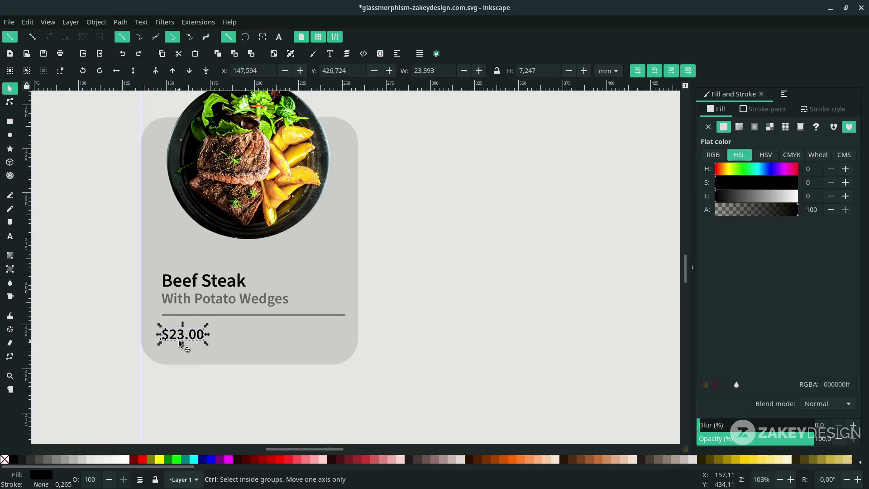
# - Duplicate the price toward the card's right edge and replace the copy's text with "+"
pyautogui.hotkey('ctrl', 'd')
pyautogui.moveTo(180, 338); pyautogui.dragTo(307, 335)
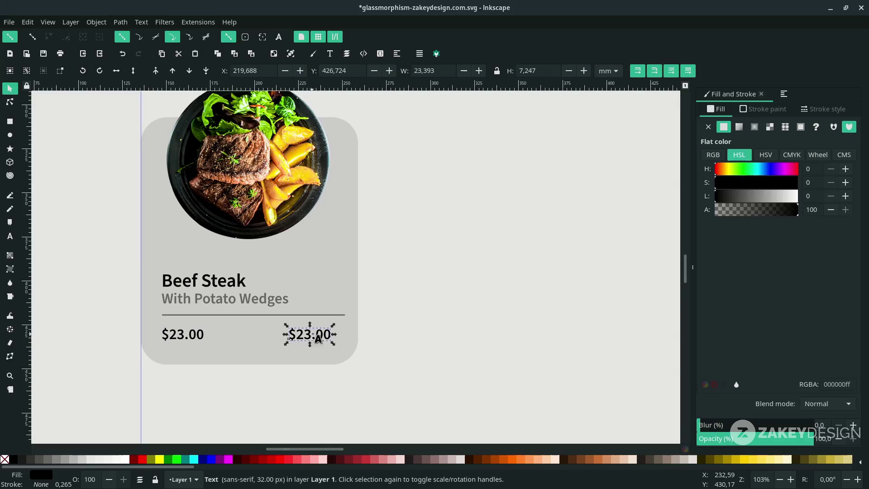
pyautogui.doubleClick(312, 335)
pyautogui.hotkey('ctrl', 'a')
pyautogui.press('BackSpace')
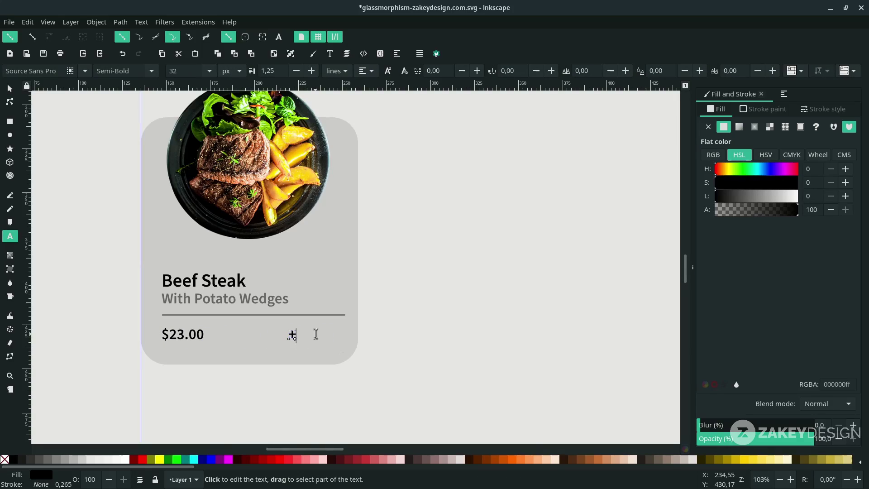
# - Enlarge the plus sign to 55 px and move it under the right end of the divider
pyautogui.moveTo(188, 71); pyautogui.dragTo(101, 55)
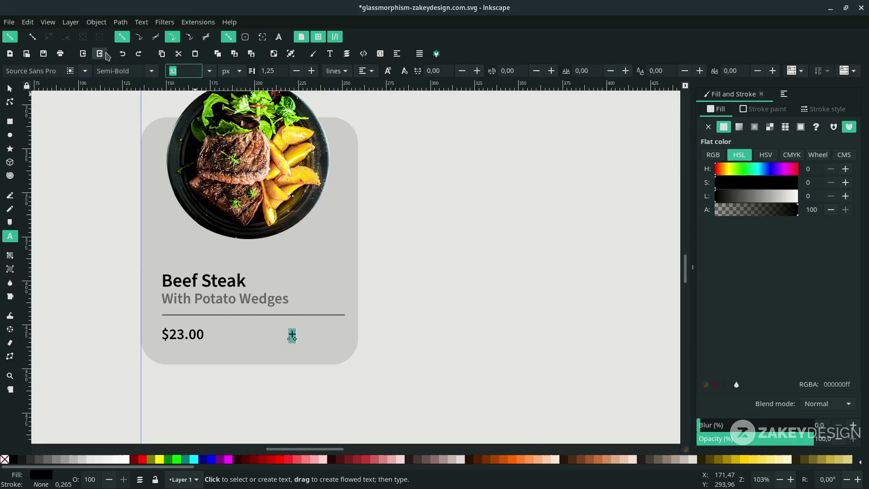
pyautogui.write('55')
pyautogui.press('Return')
pyautogui.click(10, 89)
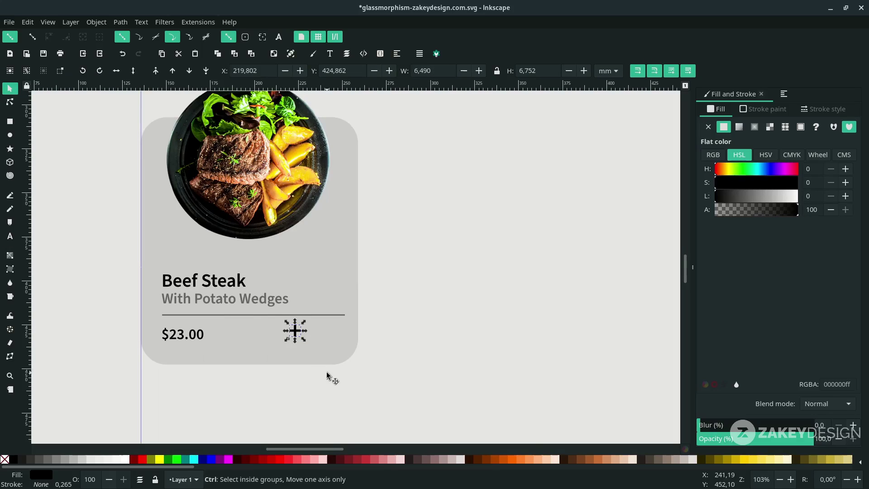
pyautogui.scroll(2, 330, 378)
pyautogui.moveTo(288, 313); pyautogui.dragTo(336, 317)
pyautogui.click(50, 146)
# - Draw a square about 14 by 14 mm over the plus sign and give it slightly rounded corners
pyautogui.click(10, 122)
pyautogui.moveTo(321, 302); pyautogui.dragTo(358, 339)
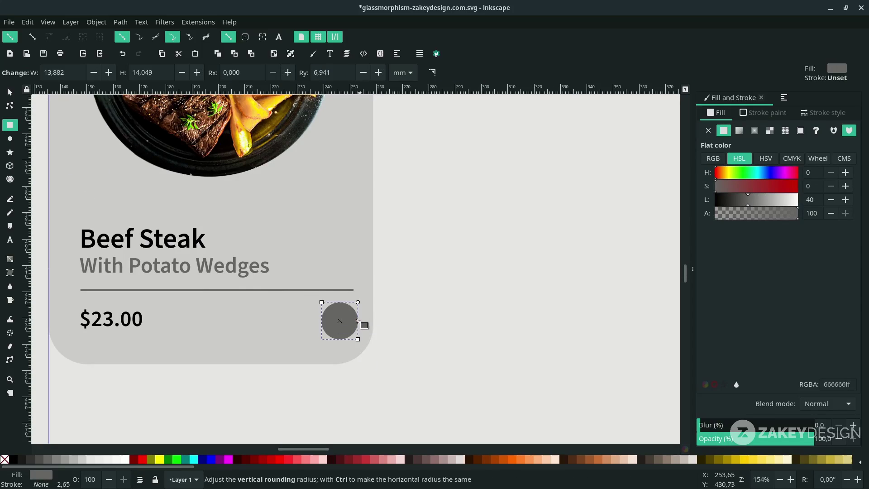
pyautogui.press('n')
pyautogui.moveTo(359, 318); pyautogui.dragTo(359, 312)
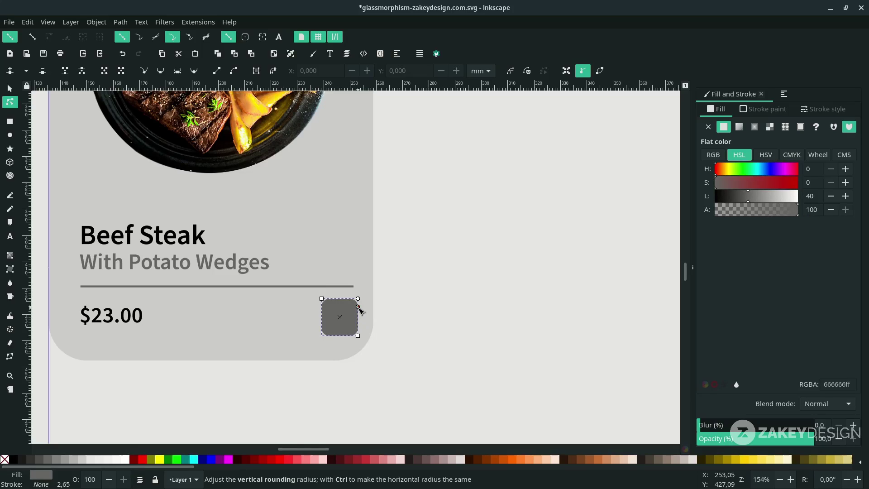
pyautogui.press('s')
pyautogui.moveTo(341, 320); pyautogui.dragTo(339, 319)
# - Recolor the small rounded square with the yellow #f4b732 sampled from the swatch bar above the page
pyautogui.scroll(-5, 339, 319)
pyautogui.scroll(4, 344, 317)
pyautogui.press('d')
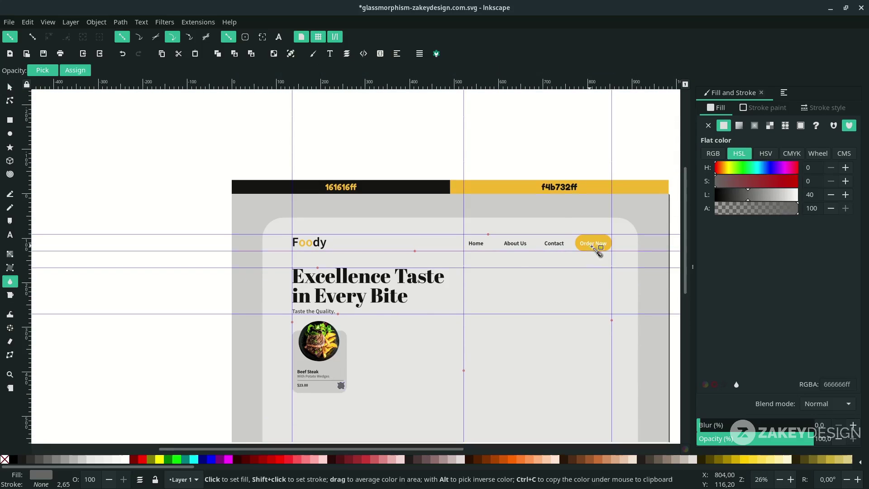
pyautogui.click(604, 187)
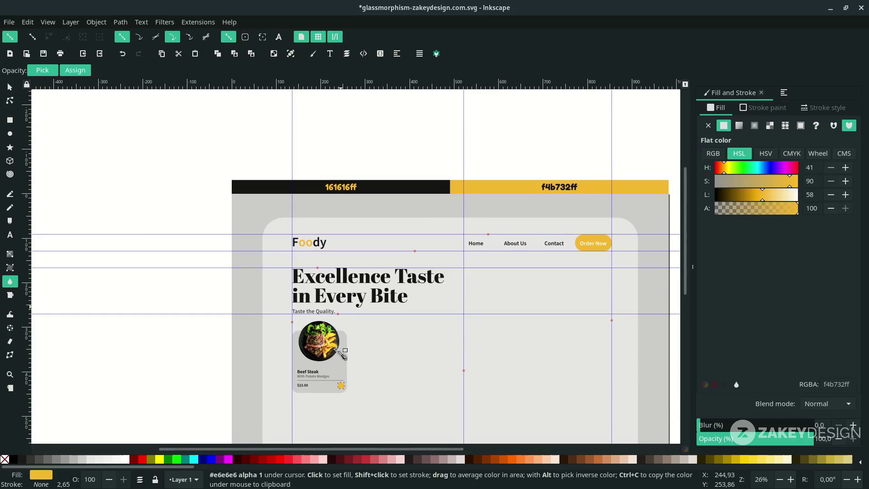
pyautogui.scroll(-4, 337, 387)
pyautogui.scroll(4, 345, 311)
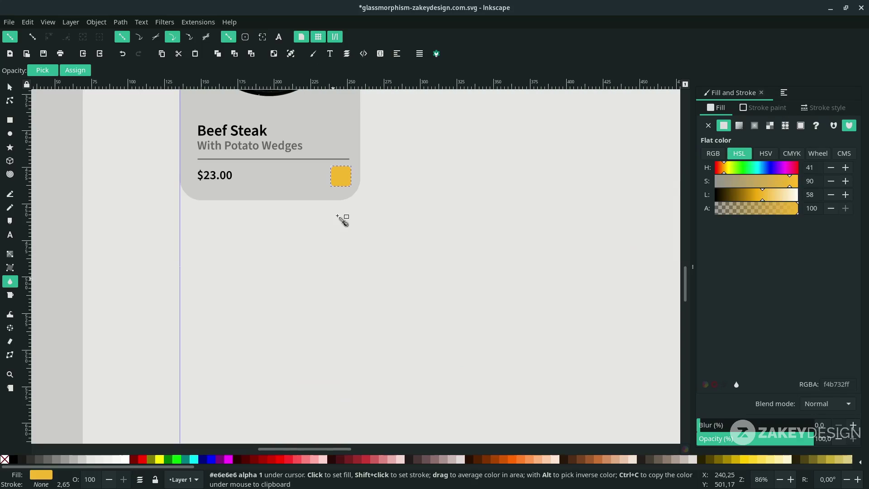
pyautogui.scroll(4, 345, 221)
pyautogui.press('s')
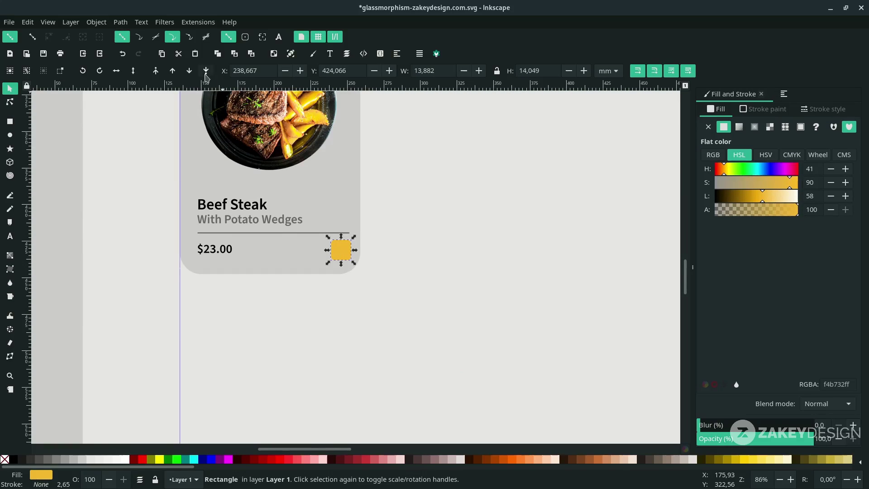
# - Lower the yellow square behind the plus sign and select the plus sign
pyautogui.click(189, 71)
pyautogui.click(343, 250)
pyautogui.scroll(2, 350, 258)
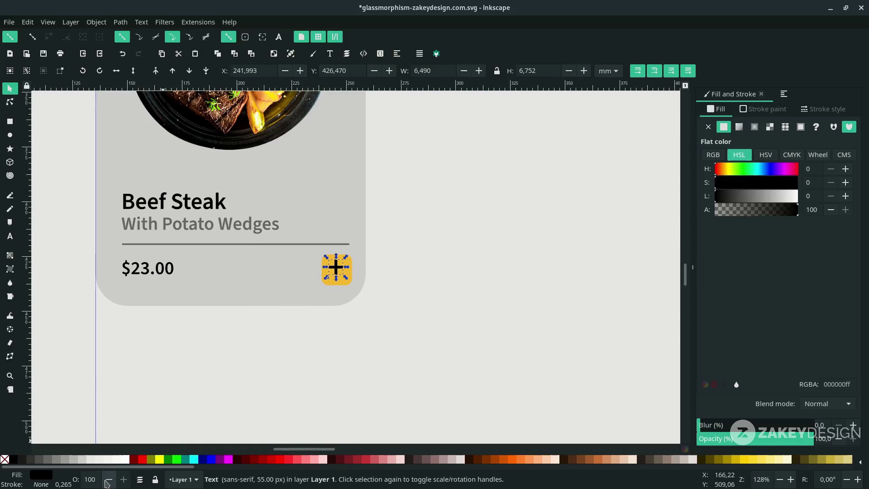
# - Recolor the plus sign on the yellow square to white
pyautogui.click(127, 460)
pyautogui.click(330, 370)
pyautogui.click(337, 266)
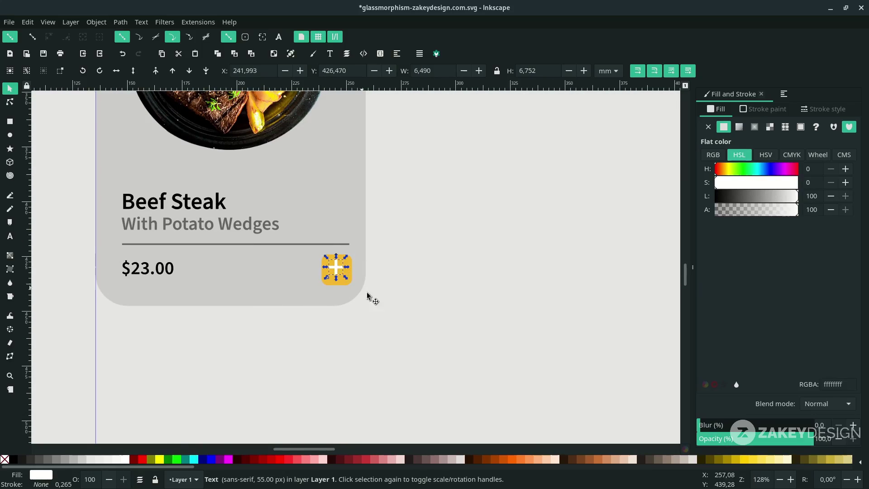
pyautogui.click(347, 283)
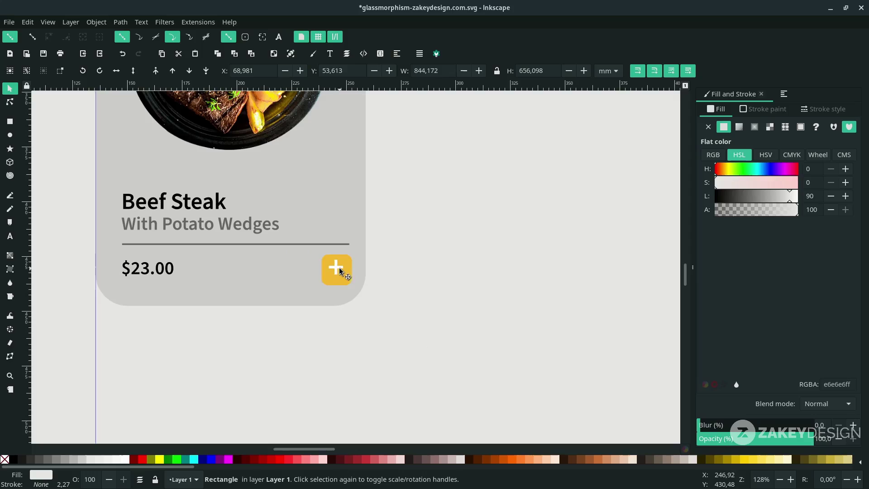
# - Center the white plus sign horizontally and vertically on the yellow square
pyautogui.click(341, 271)
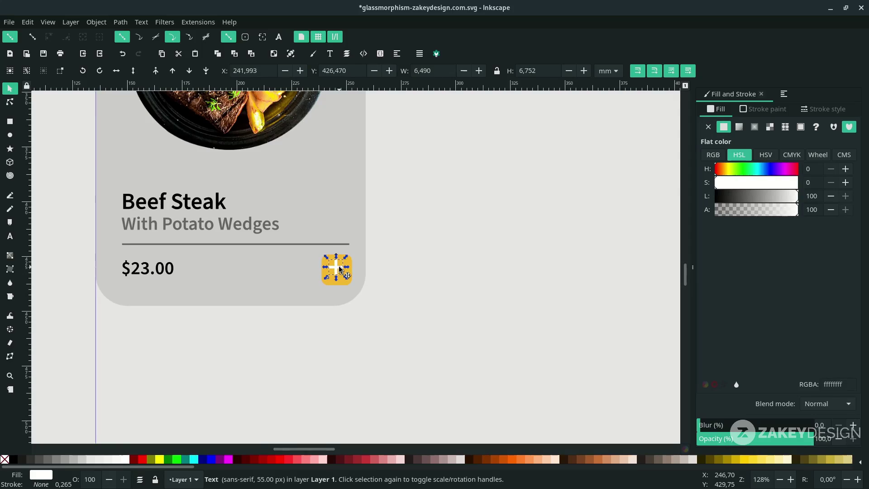
pyautogui.keyDown('shift'); pyautogui.click(350, 289); pyautogui.keyUp('shift')
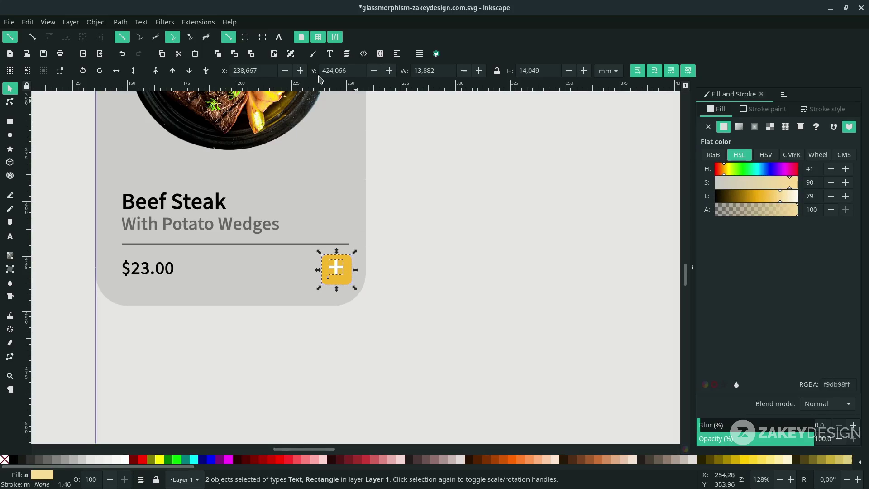
pyautogui.click(398, 55)
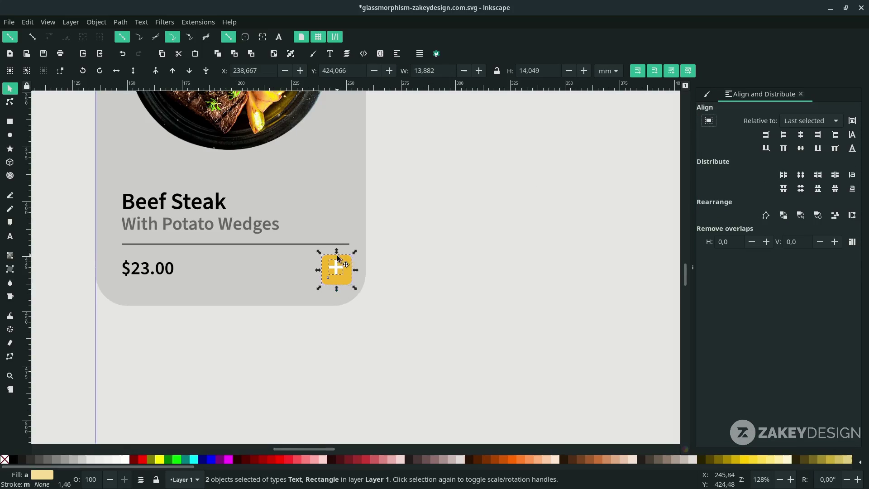
pyautogui.click(804, 136)
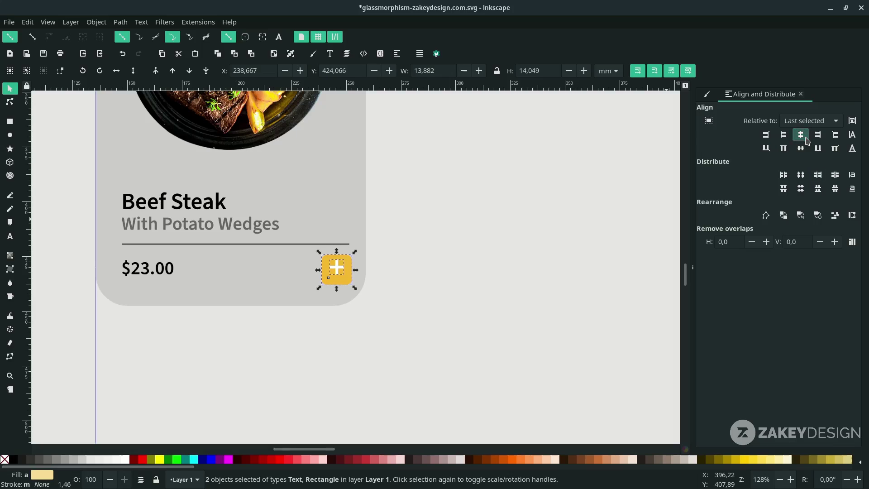
pyautogui.click(804, 148)
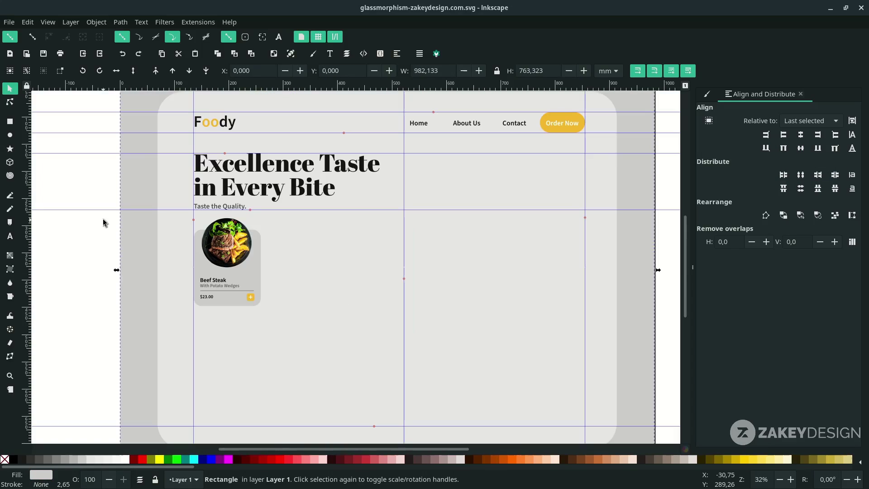
# - Duplicate the Beef Steak card, place the copy lower down beside the original, delete the copy's food image and save the file
pyautogui.click(103, 218)
pyautogui.moveTo(99, 212); pyautogui.dragTo(333, 343)
pyautogui.hotkey('ctrl', 'd')
pyautogui.moveTo(243, 255); pyautogui.dragTo(327, 285)
pyautogui.click(324, 281)
pyautogui.press('Delete')
pyautogui.hotkey('ctrl', 's')
# - Import the roasted chicken image, shrink it and place it over the upper edge of the second card
pyautogui.click(9, 22)
pyautogui.click(27, 153)
pyautogui.click(307, 159)
pyautogui.click(307, 171)
pyautogui.doubleClick(307, 184)
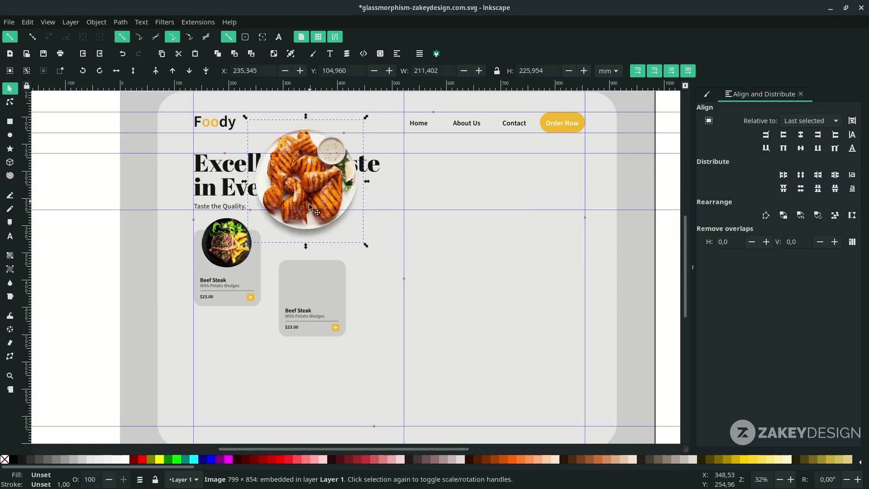
pyautogui.moveTo(309, 192); pyautogui.dragTo(306, 275)
pyautogui.moveTo(366, 333); pyautogui.dragTo(334, 299)
pyautogui.scroll(2, 305, 282)
pyautogui.moveTo(308, 274); pyautogui.dragTo(317, 274)
pyautogui.moveTo(364, 312); pyautogui.dragTo(369, 318)
# - Change the second card's text to "Roasted Chicken", "With Garlic & Gravy" and the price $17.00
pyautogui.scroll(1, 293, 343)
pyautogui.tripleClick(314, 330)
pyautogui.write('Roasted Chicken')
pyautogui.moveTo(283, 345); pyautogui.dragTo(393, 344)
pyautogui.write('Garlic & Gravy')
pyautogui.scroll(2, 275, 370)
pyautogui.moveTo(234, 225); pyautogui.dragTo(208, 225)
pyautogui.write('17.0')
pyautogui.click(10, 88)
pyautogui.scroll(-4, 291, 296)
# - Duplicate the Beef Steak card, place the copy directly below the original and delete the copy's food image
pyautogui.moveTo(155, 164); pyautogui.dragTo(255, 267)
pyautogui.hotkey('ctrl', 'd')
pyautogui.moveTo(220, 222); pyautogui.dragTo(221, 312)
pyautogui.scroll(2, 253, 289)
pyautogui.moveTo(247, 221); pyautogui.dragTo(337, 333)
pyautogui.click(10, 102)
pyautogui.scroll(2, 243, 338)
pyautogui.click(243, 317)
pyautogui.press('Delete')
# - Import the pizza image and place it over the upper edge of the third card
pyautogui.click(9, 22)
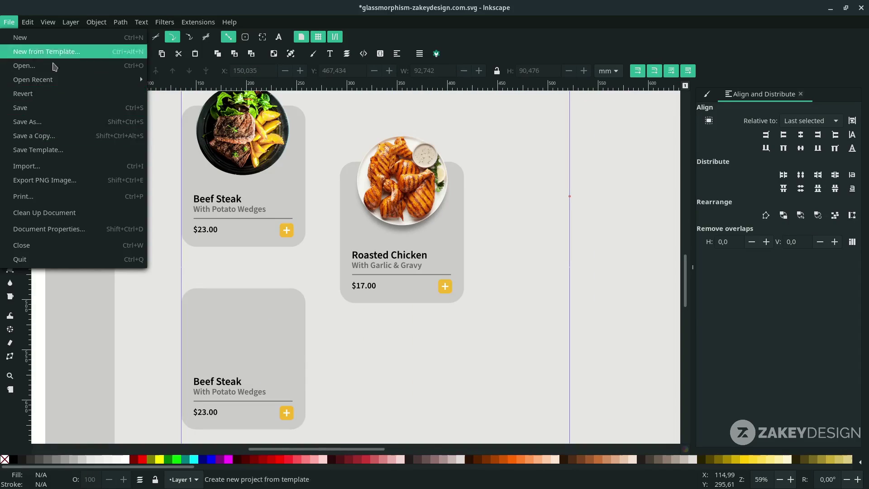
pyautogui.click(28, 167)
pyautogui.click(296, 160)
pyautogui.doubleClick(295, 171)
pyautogui.click(502, 305)
pyautogui.moveTo(236, 324); pyautogui.dragTo(266, 390)
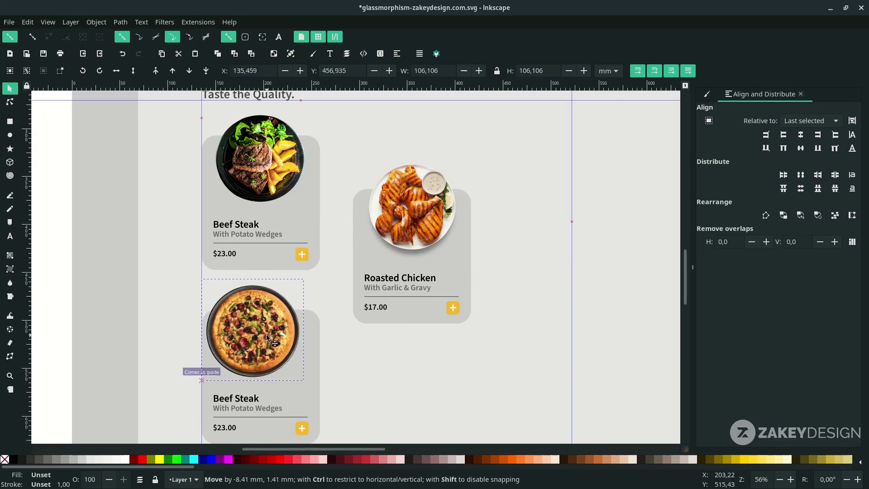
# - Change the third card's text to "Pizza", "With Spicy Sausage" and the price $15.00
pyautogui.scroll(-4, 262, 333)
pyautogui.click(10, 236)
pyautogui.tripleClick(248, 322)
pyautogui.write('Pizza')
pyautogui.moveTo(231, 332); pyautogui.dragTo(281, 332)
pyautogui.write('Spicy Sausage')
pyautogui.moveTo(218, 351); pyautogui.dragTo(228, 352)
pyautogui.write('15')
# - Duplicate a food card, place the copy below the Roasted Chicken card and delete the copy's food image
pyautogui.scroll(-1, 340, 378)
pyautogui.moveTo(339, 379); pyautogui.dragTo(228, 246)
pyautogui.hotkey('ctrl', 'd')
pyautogui.moveTo(290, 305); pyautogui.dragTo(407, 332)
pyautogui.scroll(-1, 276, 392)
pyautogui.moveTo(276, 392); pyautogui.dragTo(378, 213)
pyautogui.click(10, 102)
pyautogui.moveTo(206, 204); pyautogui.dragTo(394, 401)
pyautogui.click(10, 88)
pyautogui.click(385, 317)
pyautogui.hotkey('ctrl', 'z')
pyautogui.click(325, 341)
pyautogui.press('Delete')
# - Import the french fries image and place it over the upper edge of the fourth card
pyautogui.click(9, 22)
pyautogui.click(28, 154)
pyautogui.doubleClick(299, 158)
pyautogui.click(502, 305)
pyautogui.scroll(1, 346, 342)
pyautogui.moveTo(330, 178); pyautogui.dragTo(399, 330)
# - Change the fourth card's text to "French Fries", "With Gravy" and the price $11.00
pyautogui.scroll(2, 300, 416)
pyautogui.doubleClick(272, 317)
pyautogui.write('French Fries With ')
pyautogui.write('Gravy')
pyautogui.moveTo(259, 364); pyautogui.dragTo(272, 364)
pyautogui.write('12')
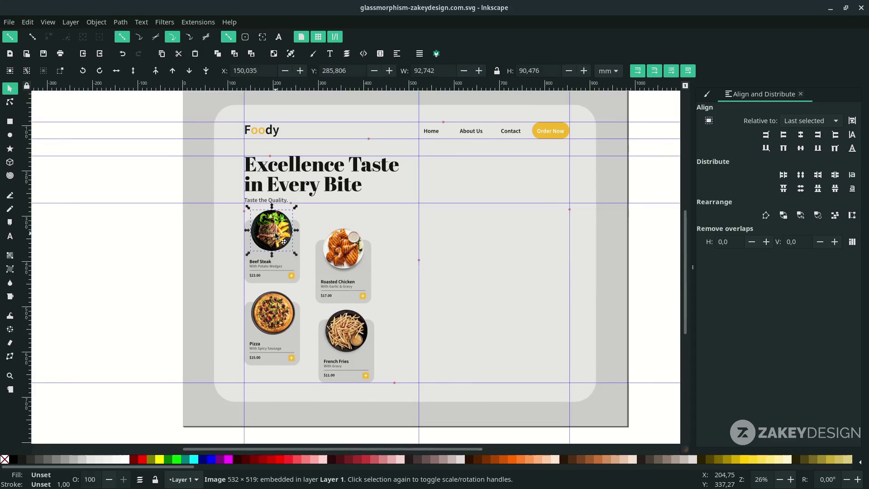
# - Duplicate the steak plate image, move the copy to the panel's empty right half and enlarge it to about 282 by 275 mm
pyautogui.press('ctrl')
pyautogui.hotkey('ctrl', 'd')
pyautogui.moveTo(275, 232); pyautogui.dragTo(574, 381)
pyautogui.click(606, 328)
pyautogui.hotkey('ctrl', 'z')
pyautogui.moveTo(522, 322); pyautogui.dragTo(504, 303)
pyautogui.press('Escape')
pyautogui.hscroll(4, 505, 303)
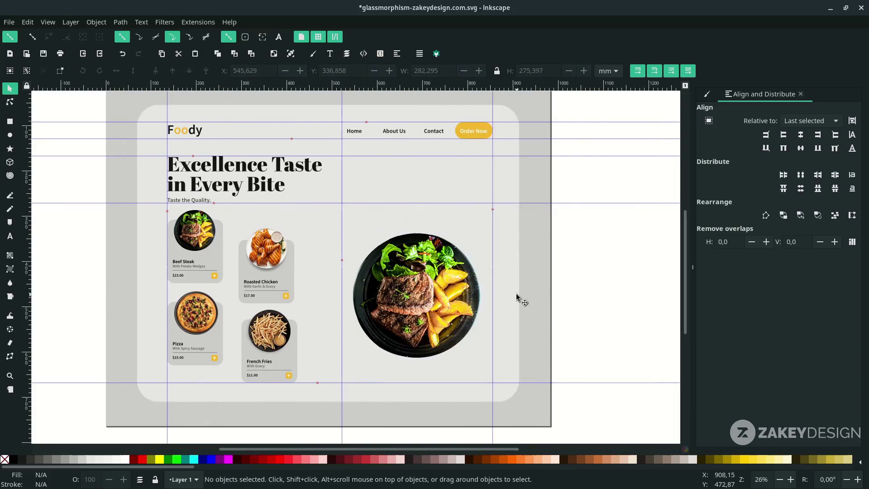
# - Add an outer drop shadow to the large steak plate with live preview on and increase its horizontal offset
pyautogui.click(423, 302)
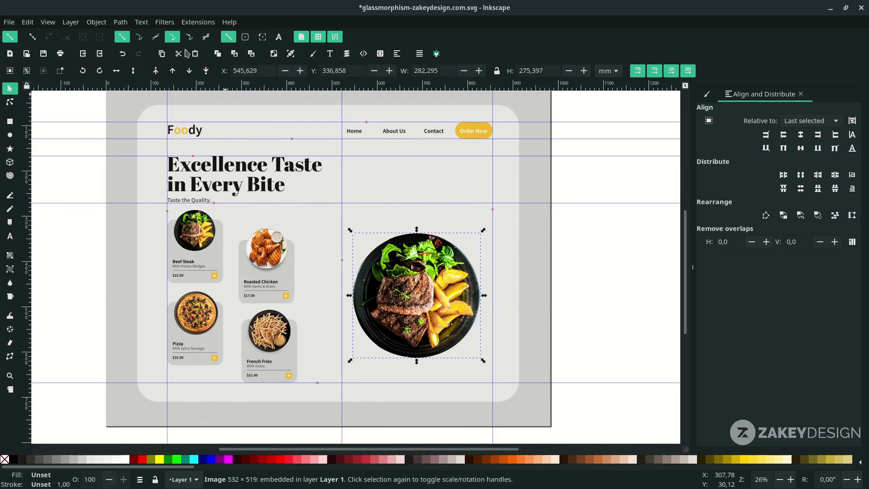
pyautogui.click(161, 22)
pyautogui.moveTo(243, 263)
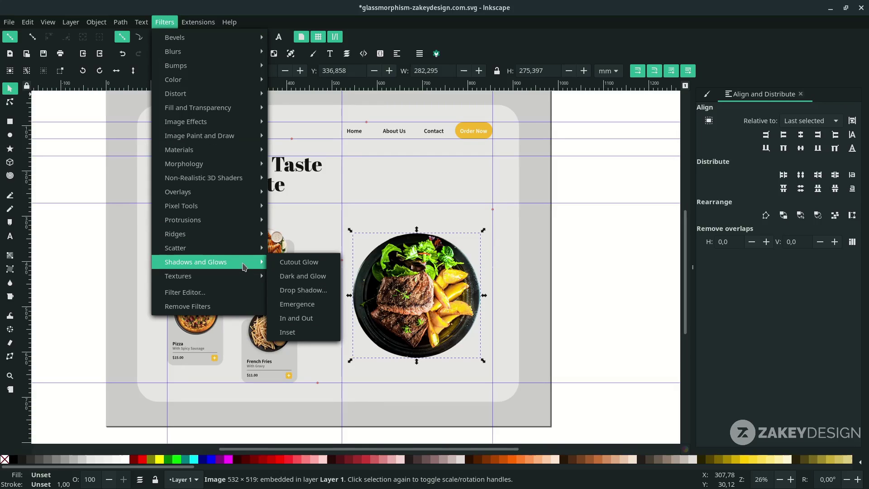
pyautogui.click(296, 290)
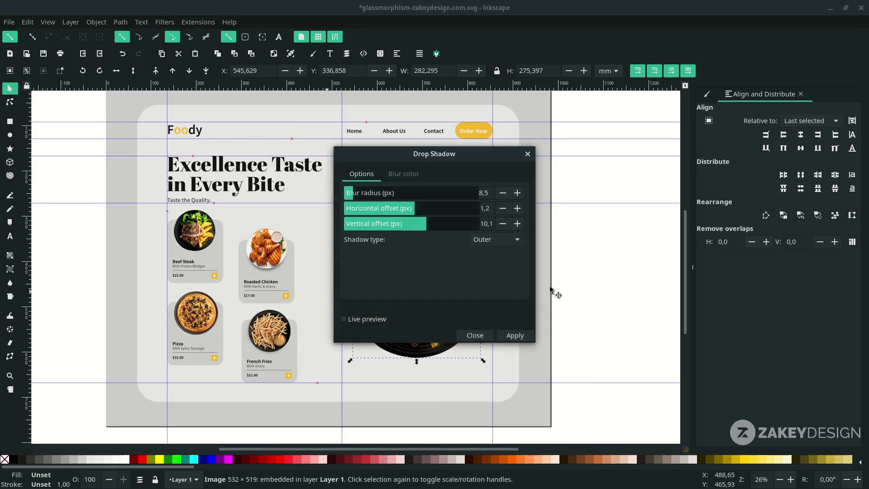
pyautogui.moveTo(458, 153); pyautogui.dragTo(658, 195)
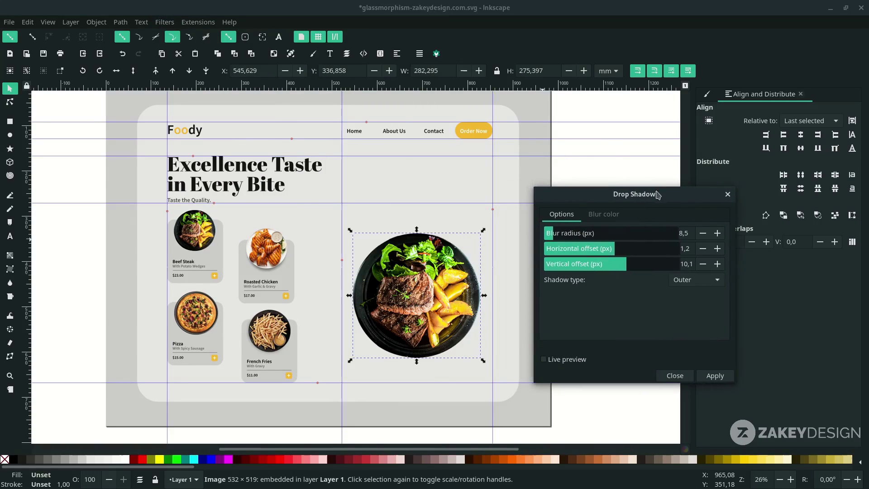
pyautogui.click(545, 360)
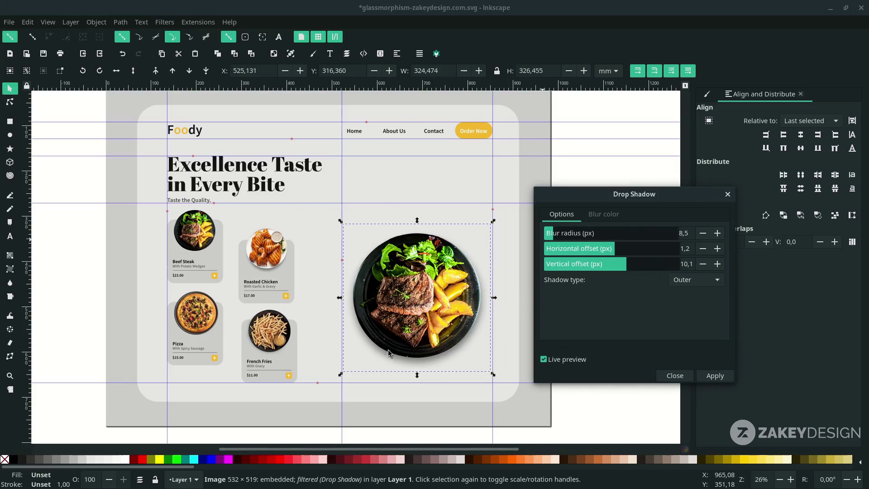
pyautogui.moveTo(618, 250); pyautogui.dragTo(627, 253)
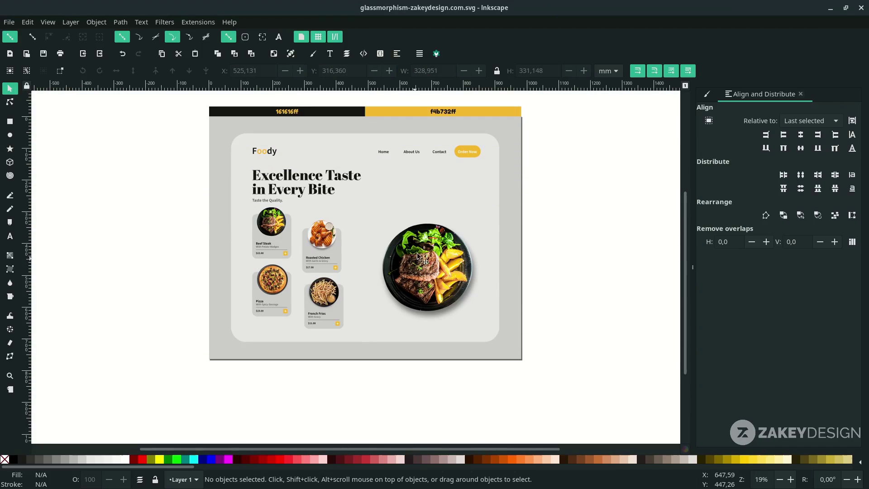
# - Import meat-g52fed79d0_1920.jpg as an embedded image
pyautogui.click(517, 189)
pyautogui.scroll(2, 521, 209)
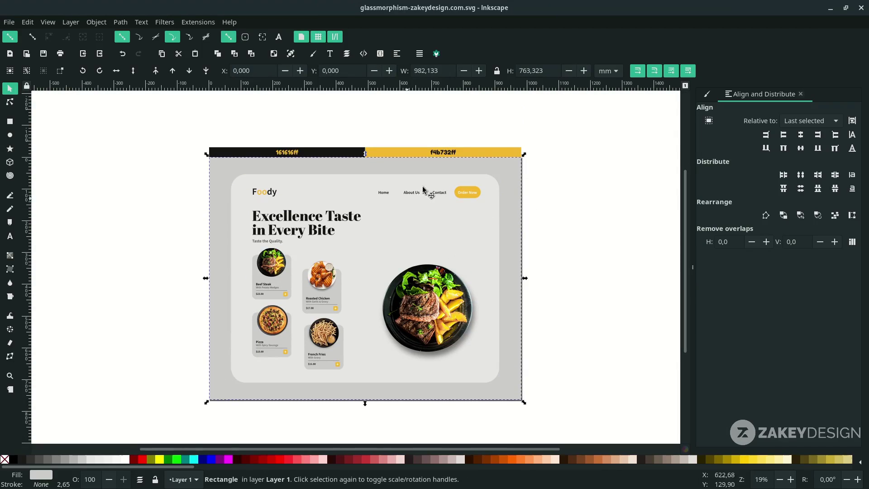
pyautogui.click(17, 21)
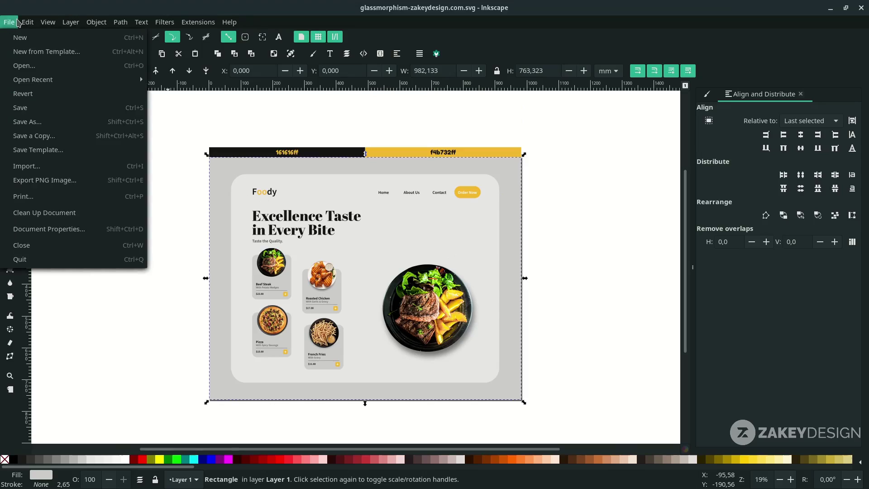
pyautogui.click(68, 167)
pyautogui.click(318, 125)
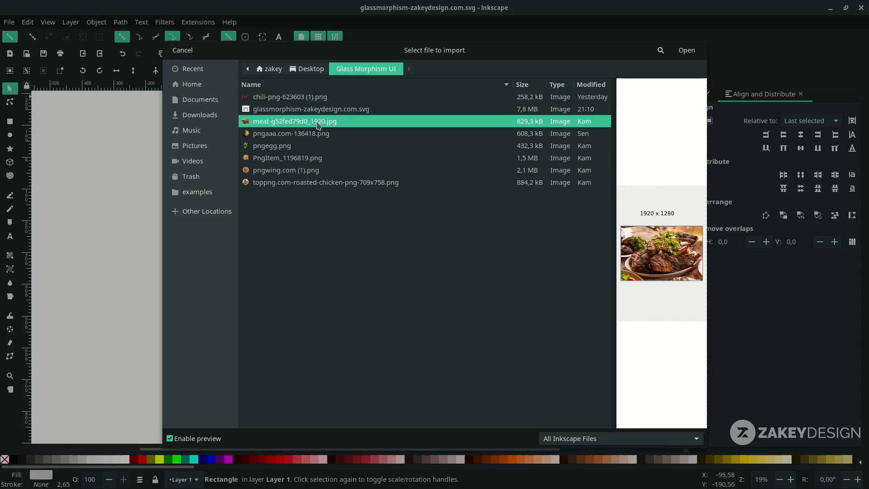
pyautogui.doubleClick(319, 125)
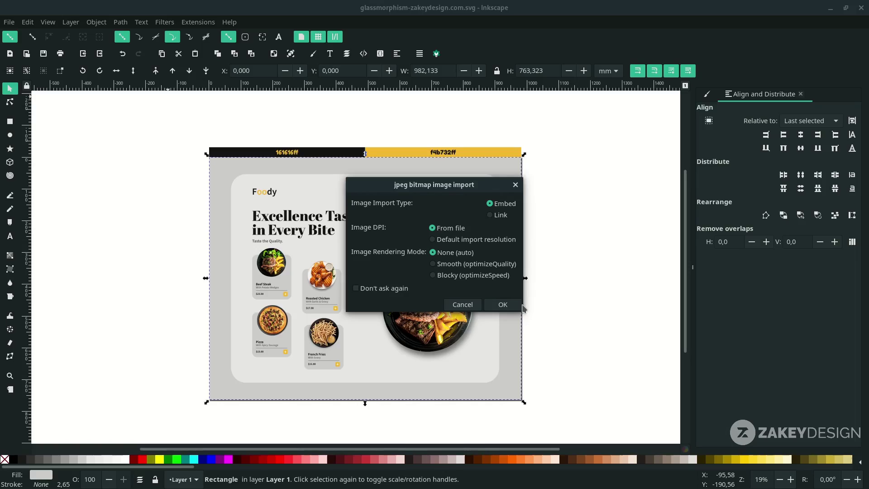
pyautogui.click(512, 305)
# - Enlarge the meat photo to about 1276 by 851 mm, send it to the back and center it behind the page
pyautogui.moveTo(344, 164); pyautogui.dragTo(389, 328)
pyautogui.moveTo(446, 343); pyautogui.dragTo(564, 423)
pyautogui.moveTo(512, 352); pyautogui.dragTo(518, 345)
pyautogui.click(206, 71)
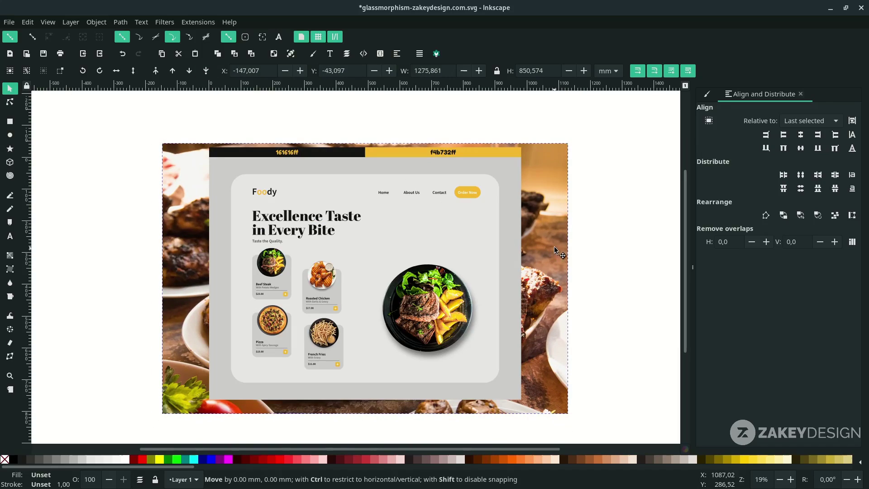
pyautogui.click(517, 191)
pyautogui.keyDown('alt'); pyautogui.click(517, 192); pyautogui.keyUp('alt')
pyautogui.click(515, 195)
pyautogui.click(558, 176)
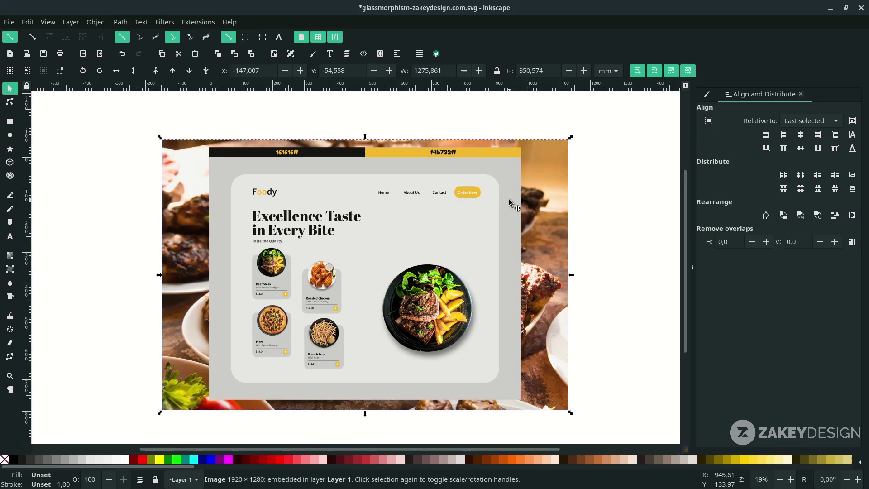
# - Duplicate the meat photo in place and send the copy to the back
pyautogui.click(484, 223)
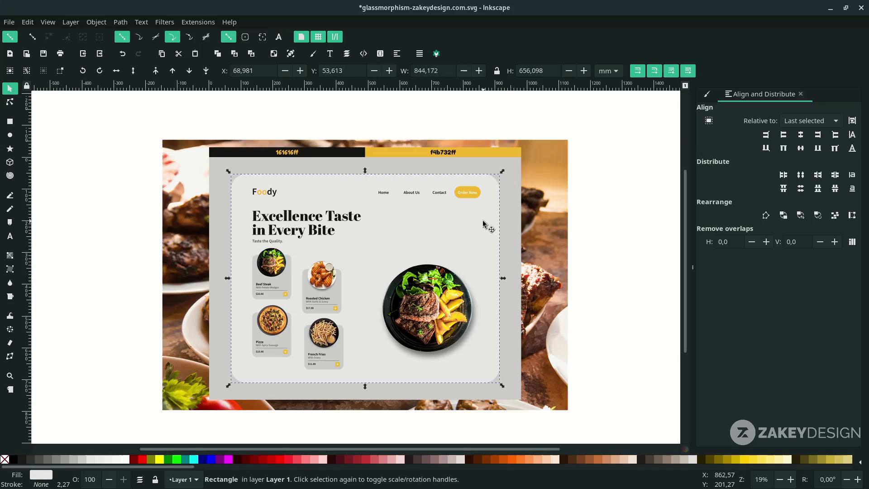
pyautogui.click(539, 211)
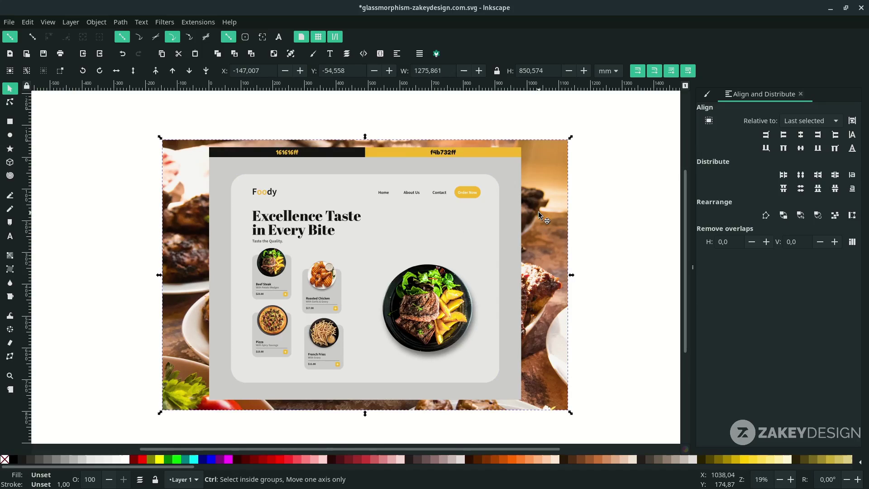
pyautogui.press('Home')
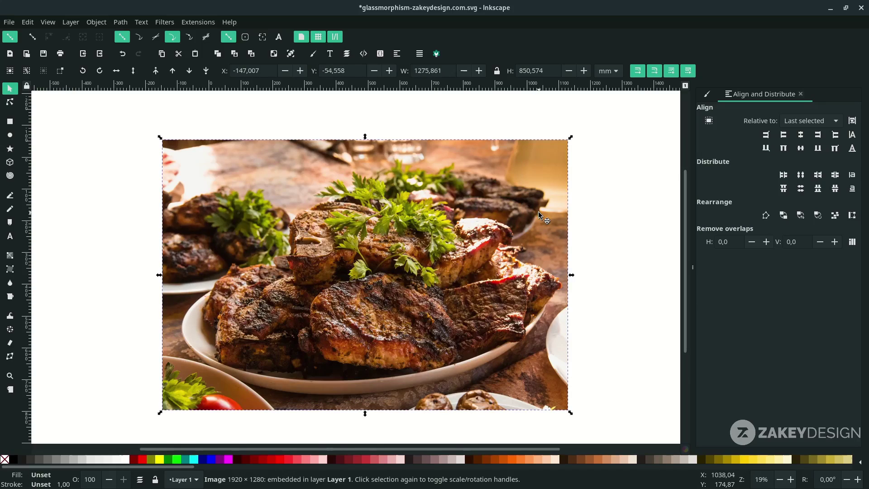
pyautogui.click(206, 71)
pyautogui.press('Escape')
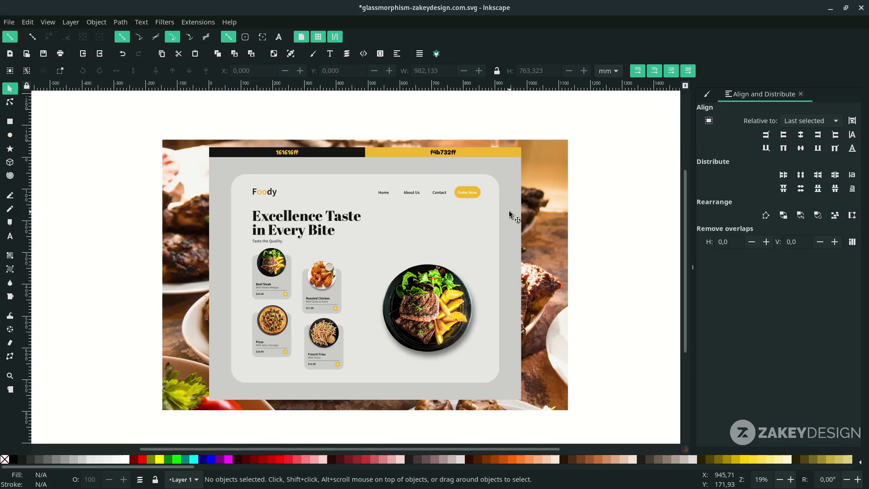
# - Clip one copy of the meat photo with the page-size gray rectangle
pyautogui.click(509, 214)
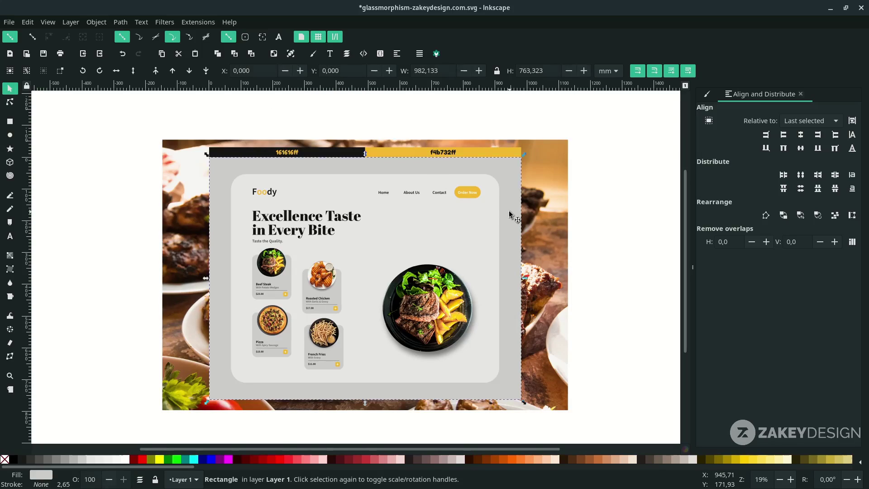
pyautogui.keyDown('shift'); pyautogui.click(540, 212); pyautogui.keyUp('shift')
pyautogui.rightClick(540, 212)
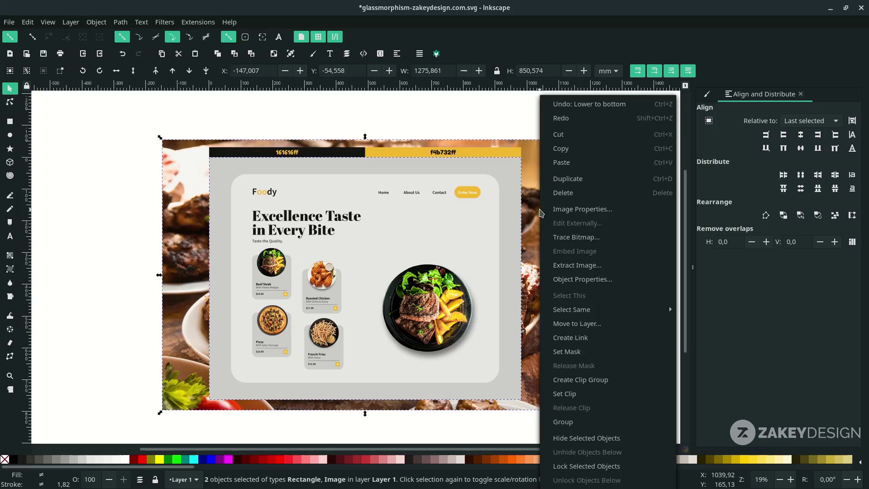
pyautogui.click(565, 394)
# - Move the unclipped meat photo slightly aside and undo the move
pyautogui.click(582, 251)
pyautogui.moveTo(555, 215)
pyautogui.mouseDown()
pyautogui.moveTo(556, 223)
pyautogui.moveTo(560, 213)
pyautogui.mouseUp()
pyautogui.click(509, 158)
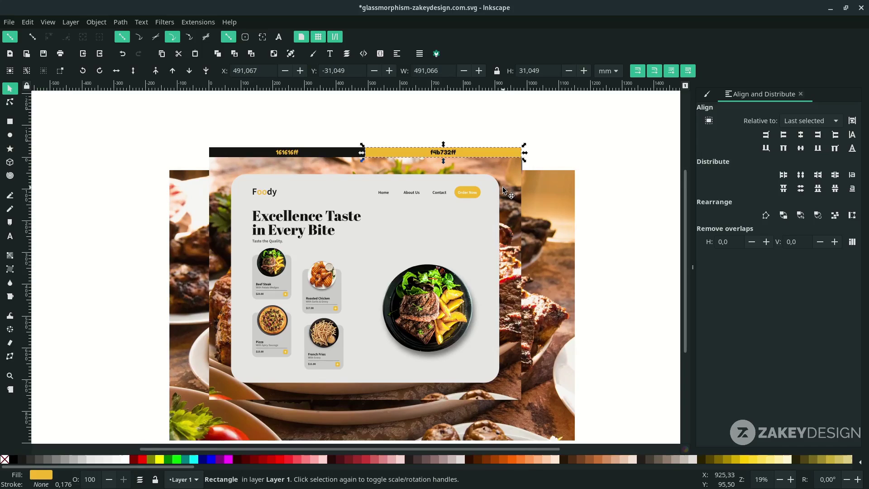
pyautogui.hotkey('ctrl', 'z')
pyautogui.press('Escape')
# - Duplicate the large rounded panel and lower the copy step by step behind all the page content
pyautogui.click(492, 223)
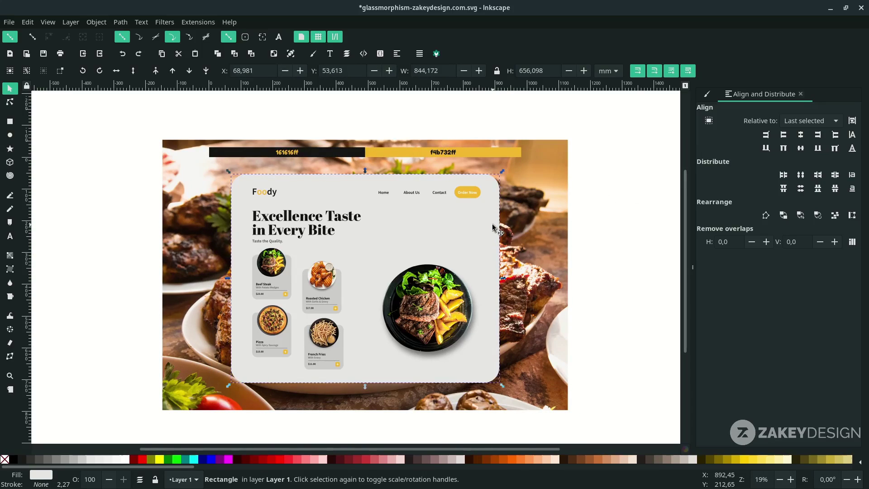
pyautogui.press('ctrl')
pyautogui.press('ctrl')
pyautogui.press('ctrl')
pyautogui.press('Home')
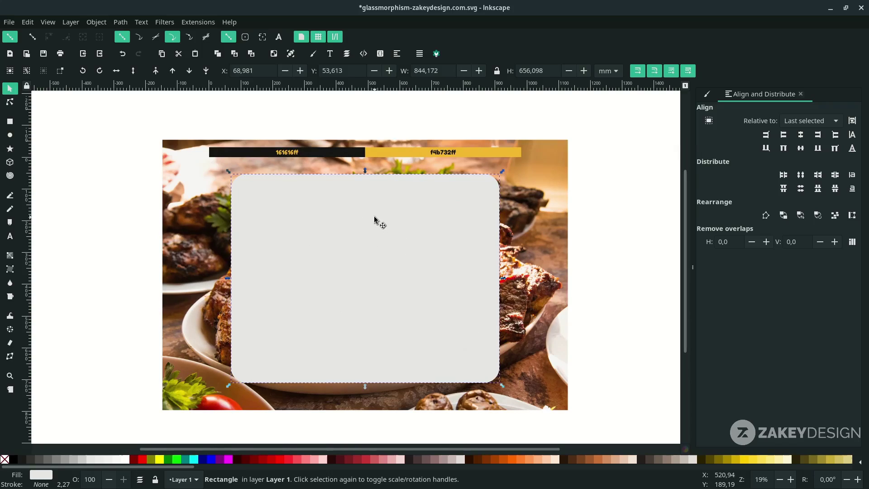
pyautogui.click(189, 71)
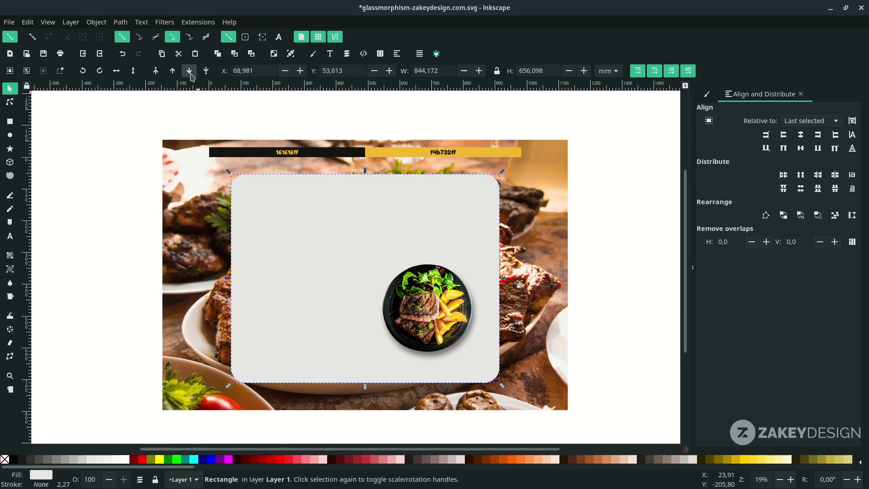
pyautogui.click(189, 72)
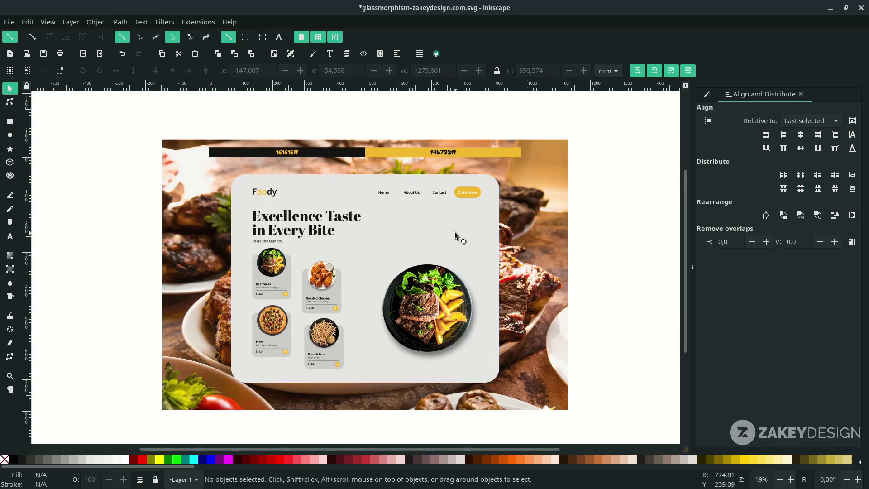
# - Clip the unclipped meat photo with the lowered copy of the large rounded panel
pyautogui.keyDown('shift'); pyautogui.click(545, 209); pyautogui.keyUp('shift')
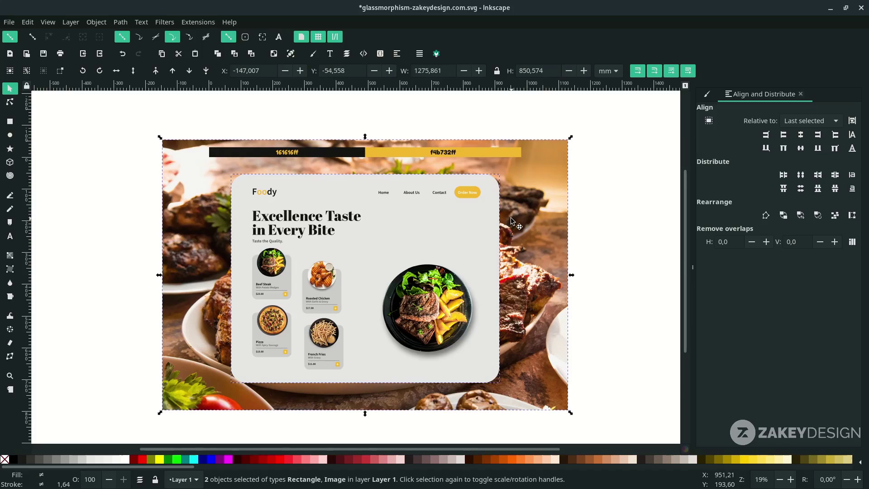
pyautogui.press('Escape')
pyautogui.click(485, 229)
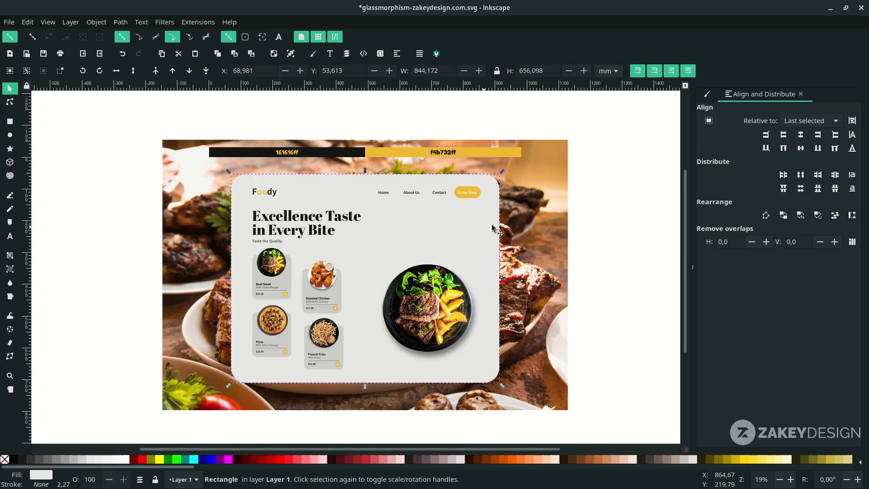
pyautogui.keyDown('shift'); pyautogui.click(561, 171); pyautogui.keyUp('shift')
pyautogui.rightClick(565, 168)
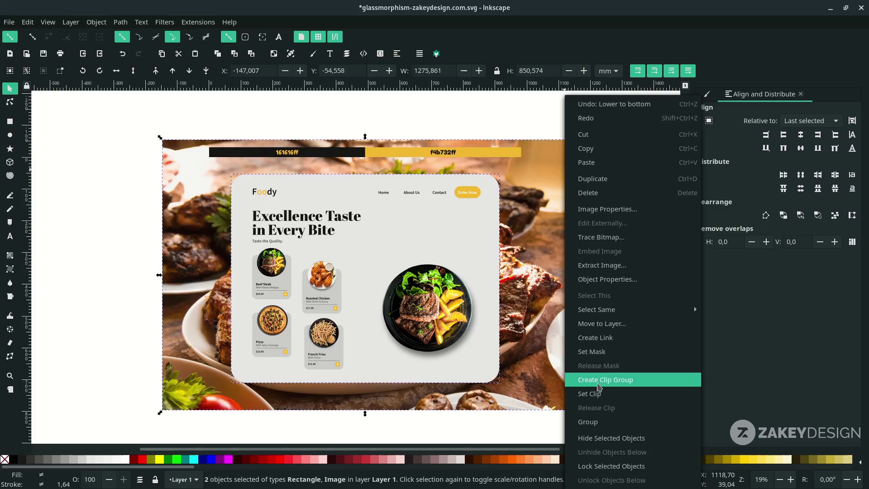
pyautogui.click(594, 393)
pyautogui.click(640, 281)
# - Send the page-size clipped meat photo to the very back of the stacking order
pyautogui.click(425, 245)
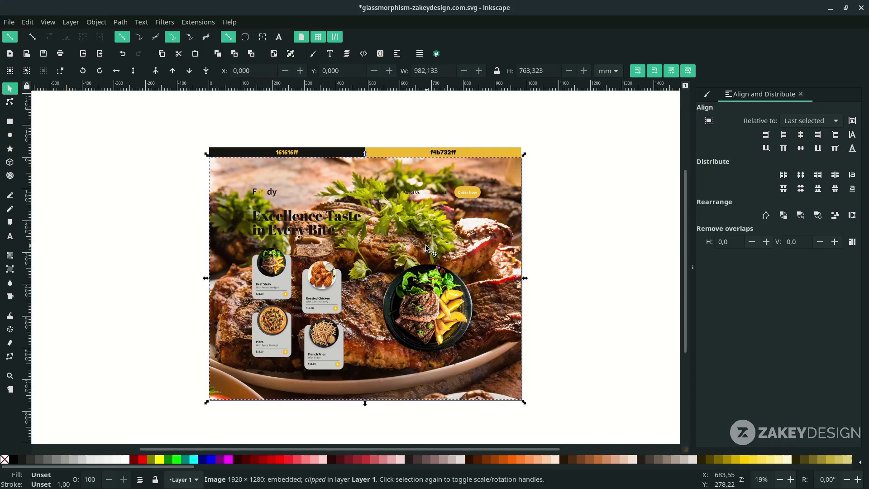
pyautogui.moveTo(515, 185); pyautogui.dragTo(516, 214)
pyautogui.hotkey('ctrl', 'z')
pyautogui.click(206, 71)
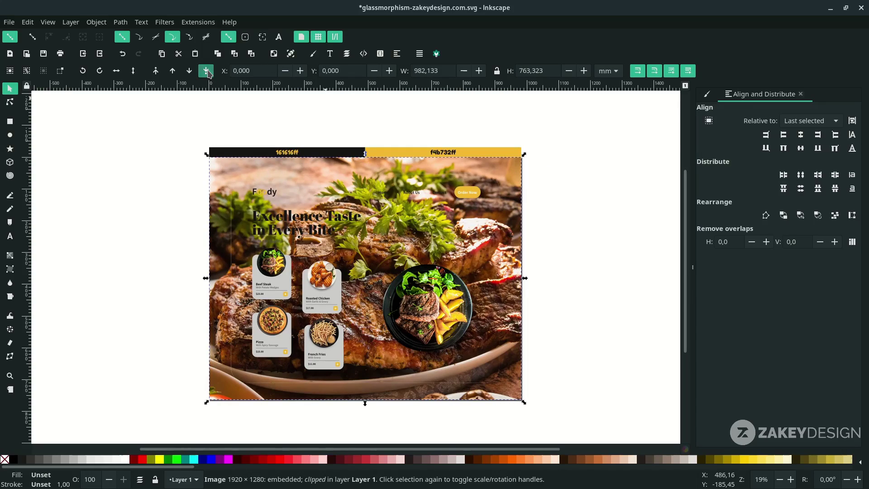
pyautogui.click(604, 208)
# - Lower the panel-shaped clipped meat photo behind the large rounded gray panel and save the document
pyautogui.click(425, 252)
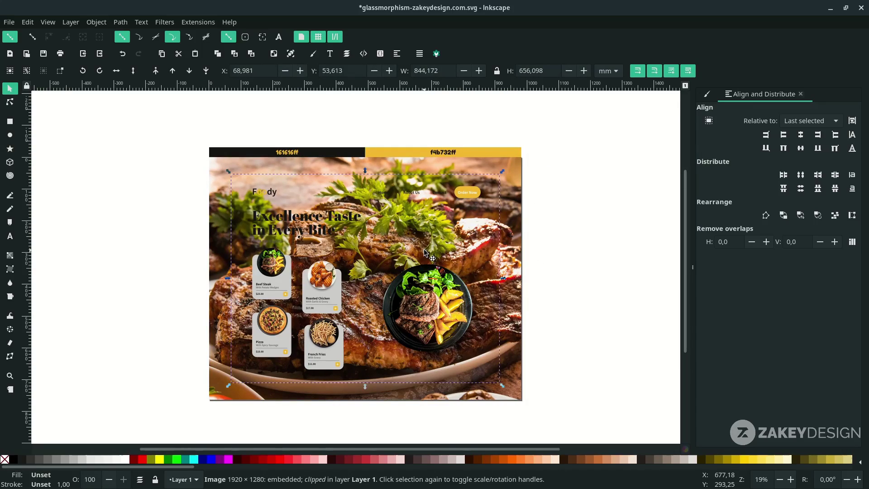
pyautogui.click(189, 75)
pyautogui.click(596, 249)
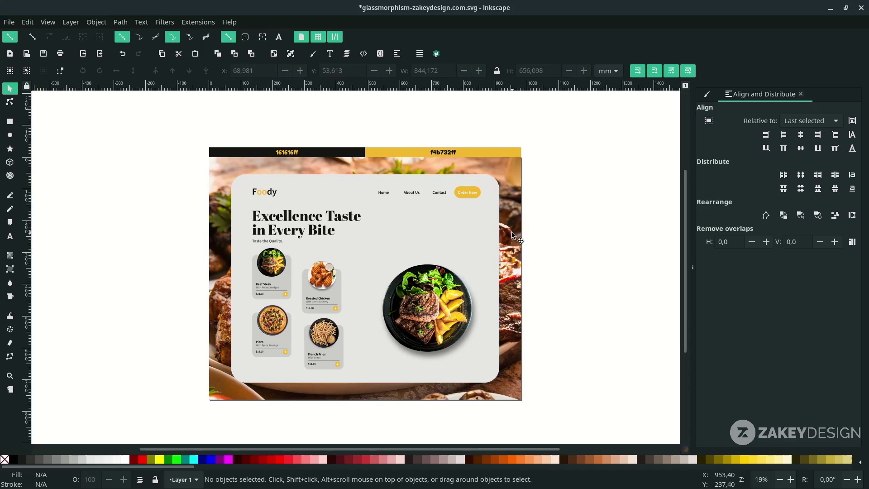
pyautogui.hotkey('ctrl', 's')
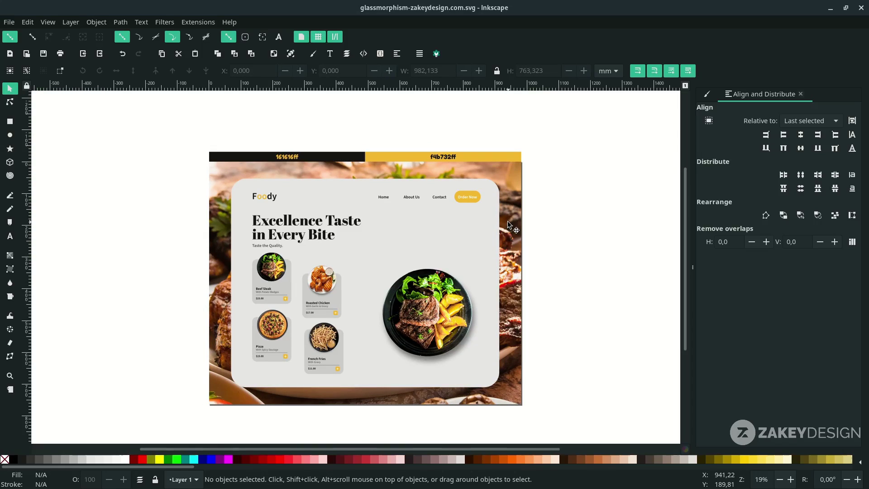
# - Try blurring the whole of Layer 1 by 19.5% and undo the blur
pyautogui.click(518, 218)
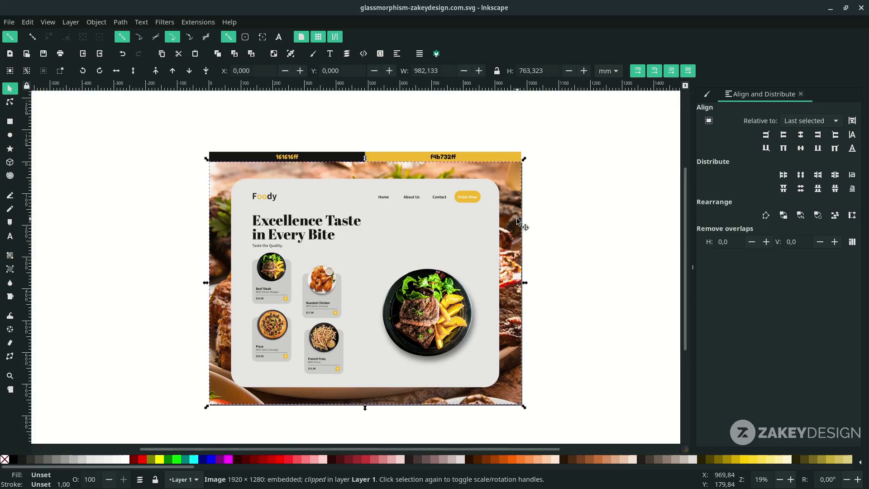
pyautogui.click(707, 95)
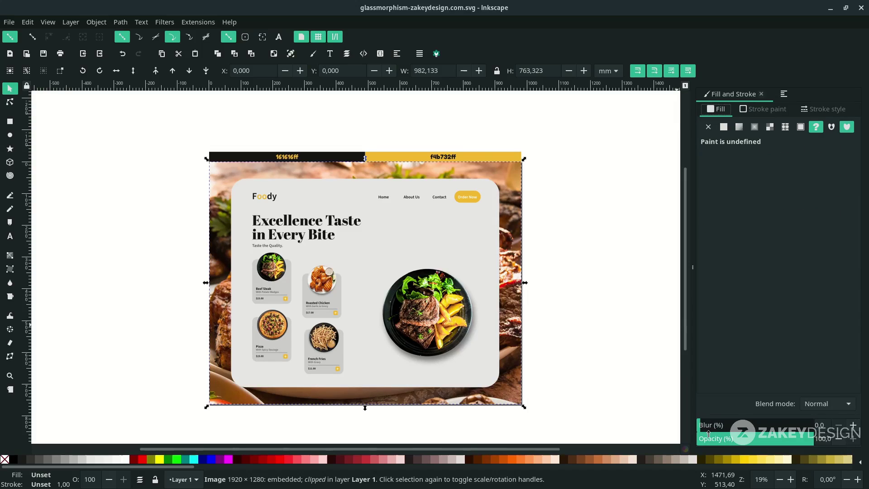
pyautogui.moveTo(707, 430); pyautogui.dragTo(698, 431)
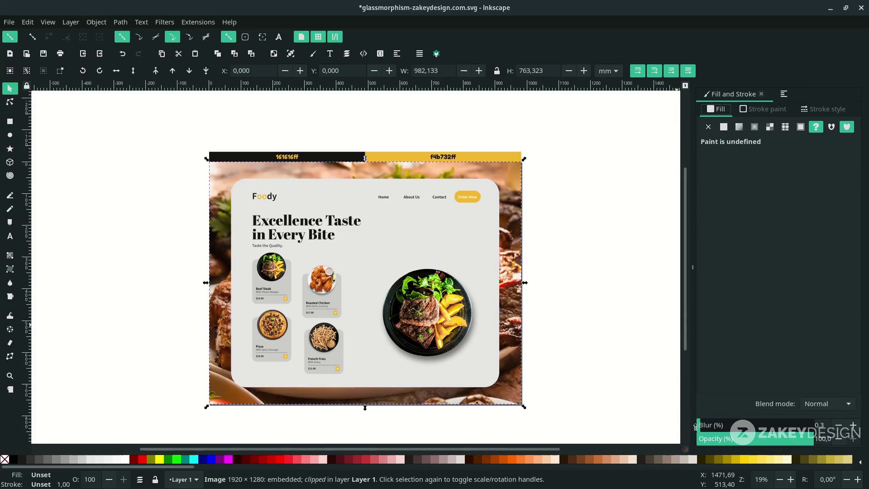
pyautogui.click(347, 54)
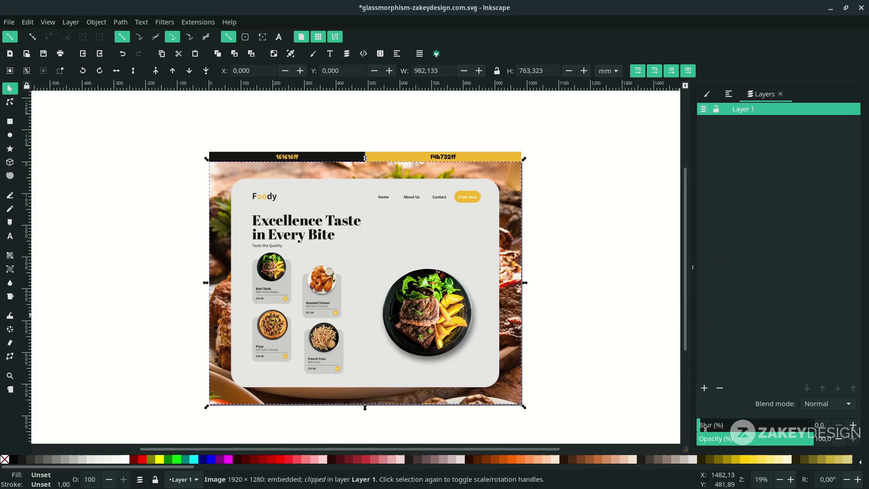
pyautogui.moveTo(705, 428); pyautogui.dragTo(722, 425)
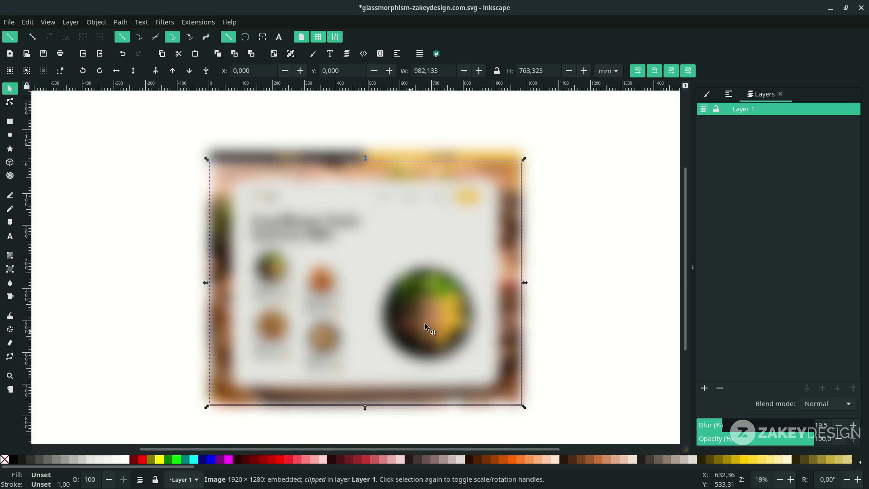
pyautogui.scroll(-3, 416, 327)
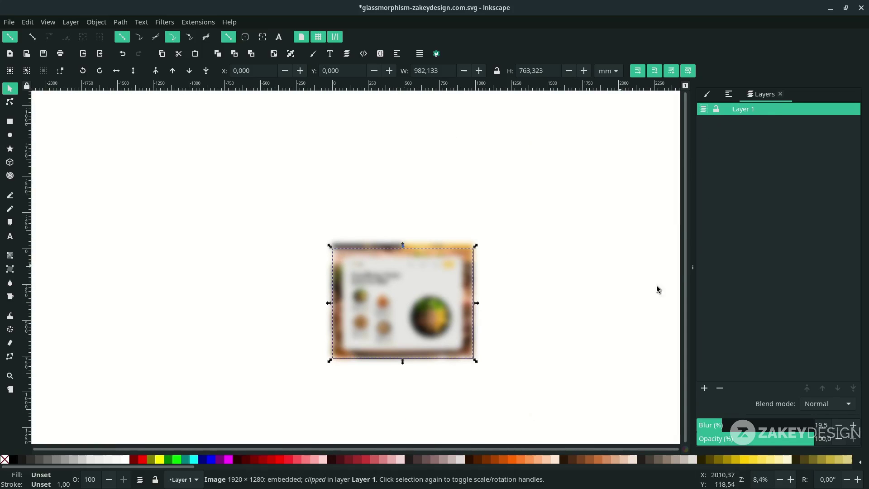
pyautogui.hotkey('ctrl', 'z')
pyautogui.scroll(7, 499, 358)
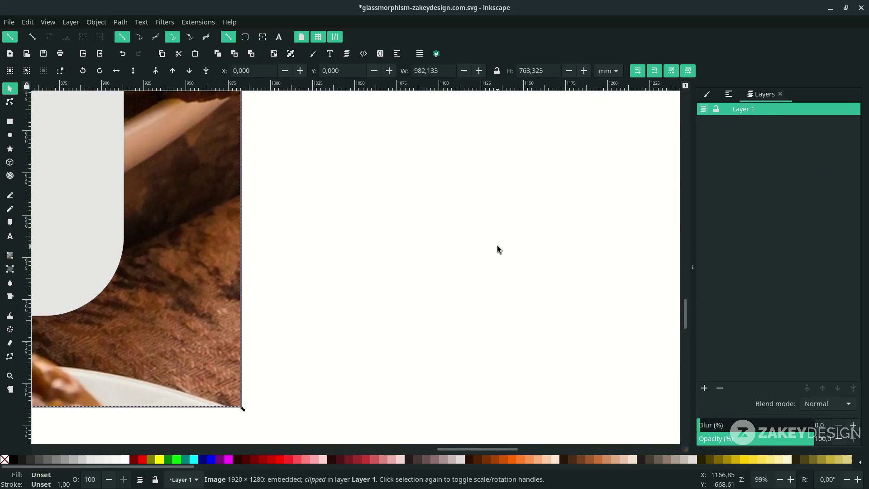
pyautogui.scroll(-6, 497, 250)
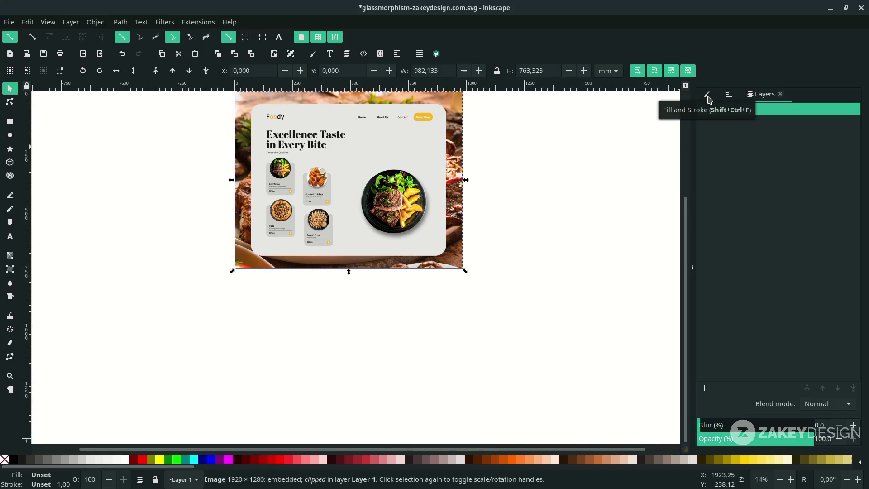
# - Blur only the page-size background meat photo by about 14.2%
pyautogui.click(708, 97)
pyautogui.scroll(4, 501, 225)
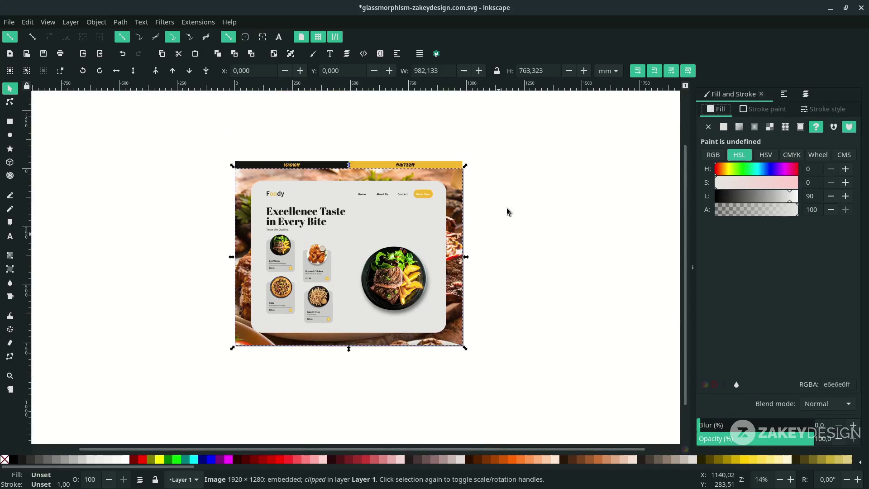
pyautogui.click(498, 217)
pyautogui.click(450, 196)
pyautogui.moveTo(706, 426); pyautogui.dragTo(709, 426)
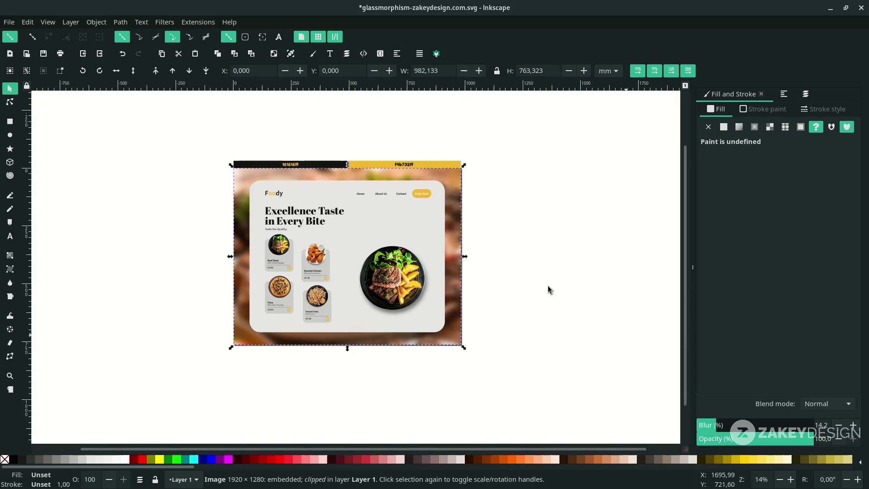
# - Draw a diagonal linear gradient across the large rounded panel, from its upper-left corner to just beyond its lower-right corner
pyautogui.scroll(2, 466, 225)
pyautogui.hscroll(-2, 466, 225)
pyautogui.scroll(-2, 467, 224)
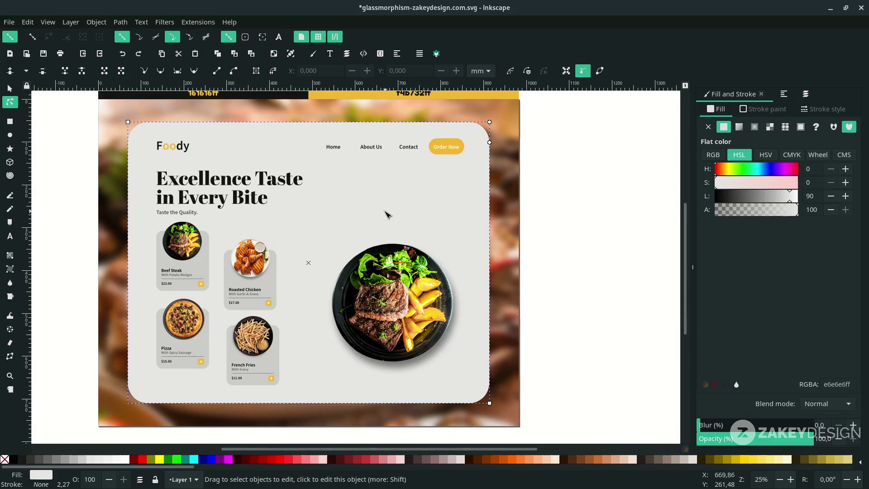
pyautogui.click(16, 260)
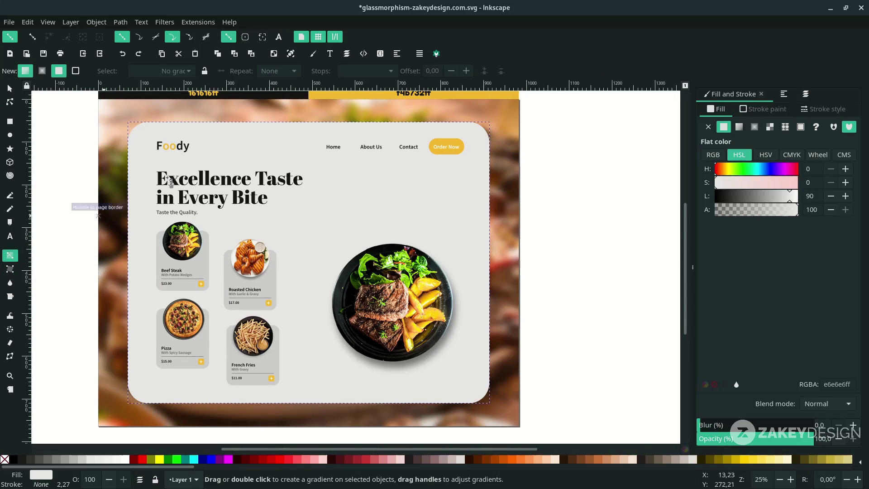
pyautogui.moveTo(128, 123); pyautogui.dragTo(494, 415)
pyautogui.scroll(-1, 495, 416)
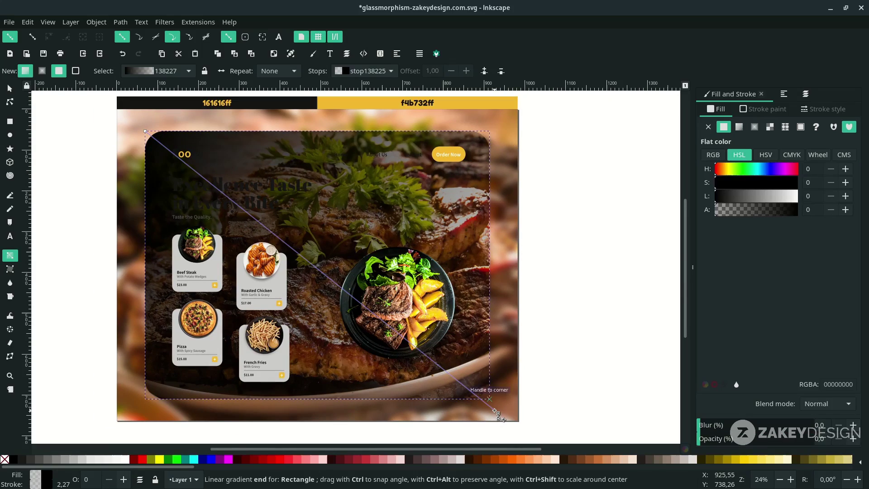
# - Color both stops of the panel's gradient white and make the end stop fully transparent
pyautogui.click(127, 462)
pyautogui.click(146, 131)
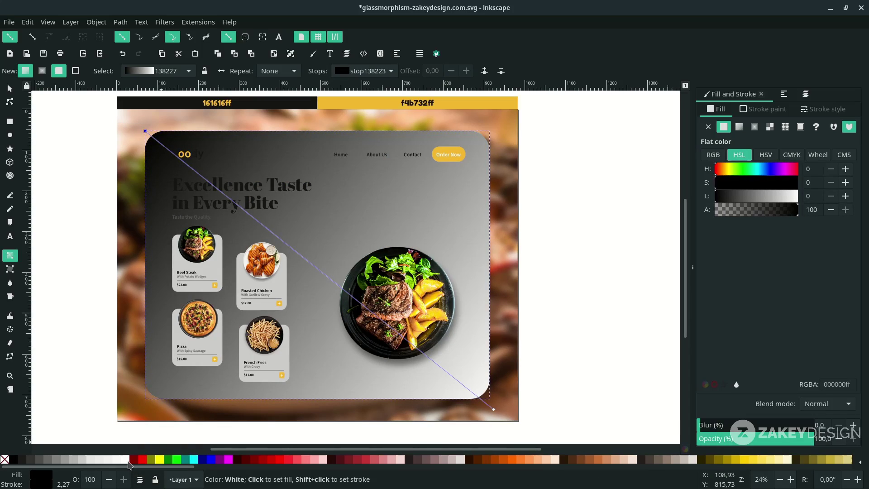
pyautogui.click(128, 462)
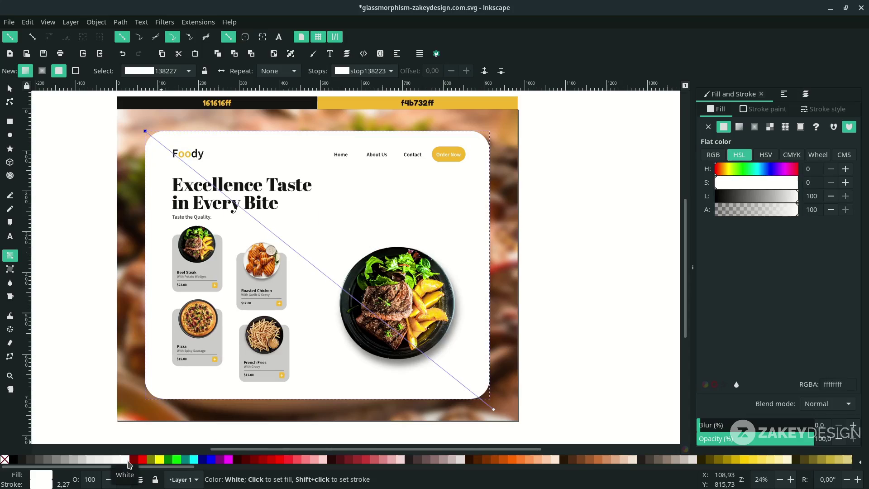
pyautogui.click(494, 410)
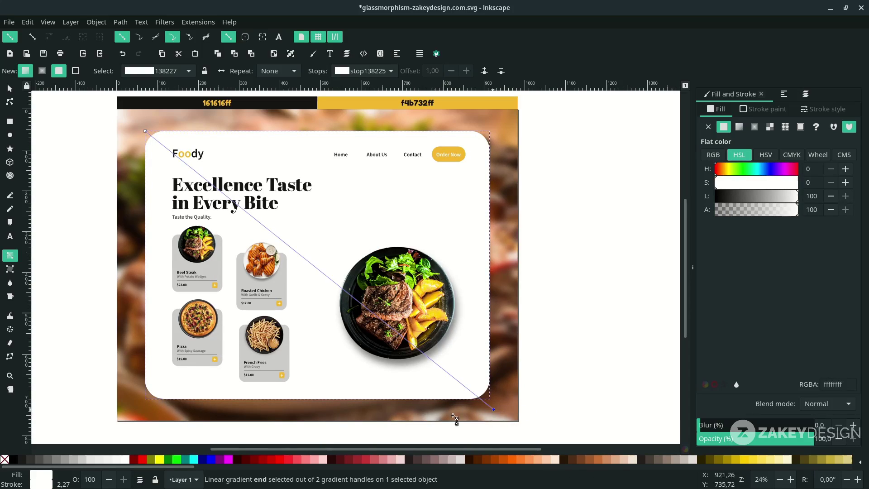
pyautogui.rightClick(45, 478)
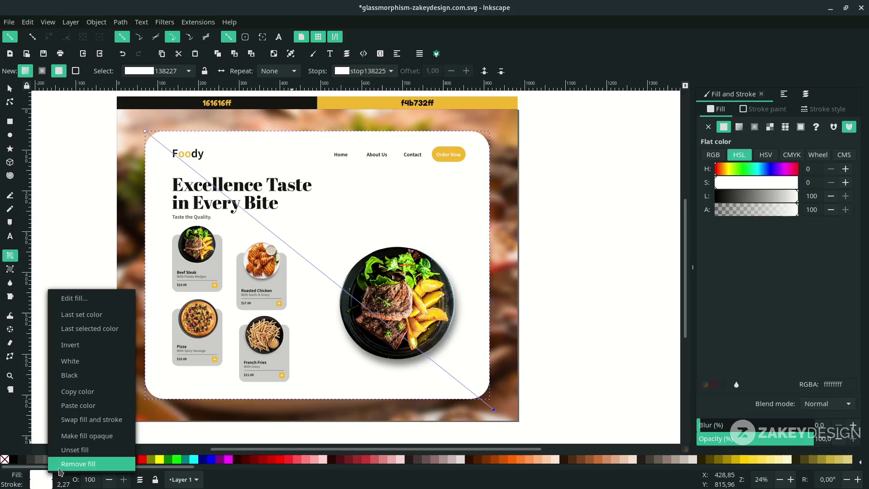
pyautogui.click(59, 470)
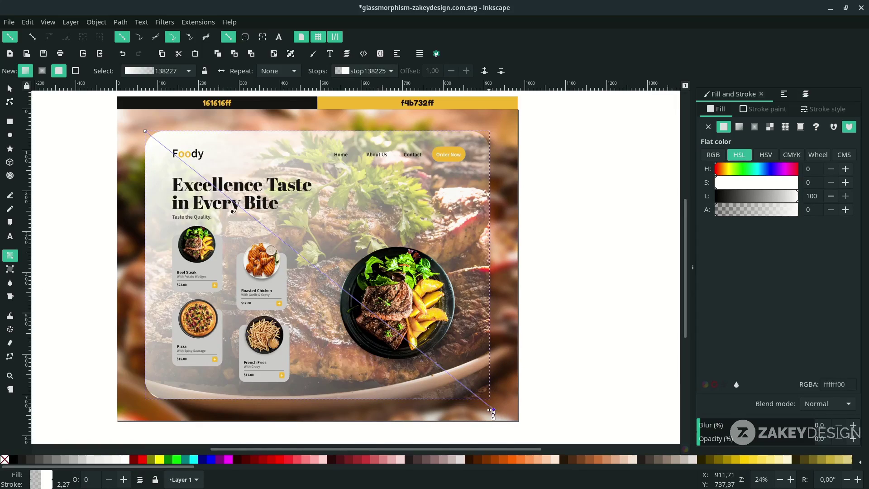
# - Move the start and end handles of the large panel's gradient slightly inward to steepen its diagonal
pyautogui.moveTo(493, 410); pyautogui.dragTo(445, 400)
pyautogui.moveTo(145, 131); pyautogui.dragTo(171, 132)
pyautogui.moveTo(445, 400); pyautogui.dragTo(425, 386)
# - Select the panel-shaped clipped photo beneath the glass panel and blur it by about 13.7%
pyautogui.click(408, 207)
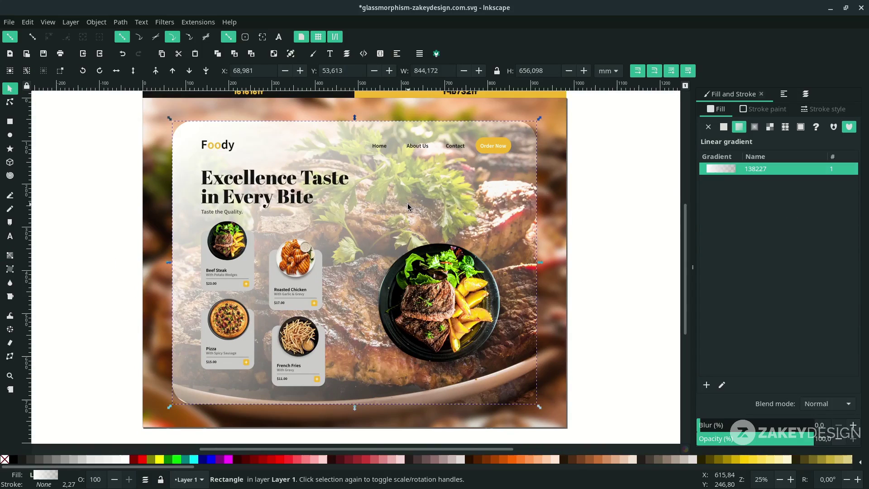
pyautogui.press('ctrl')
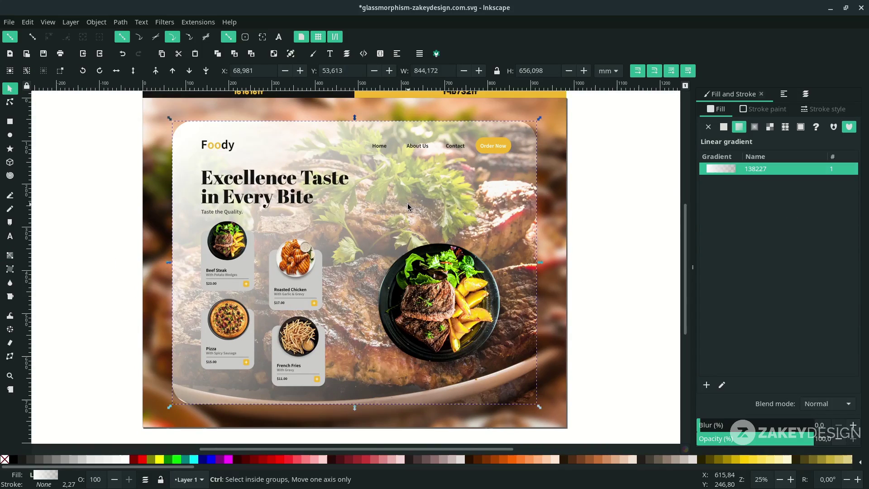
pyautogui.press('alt')
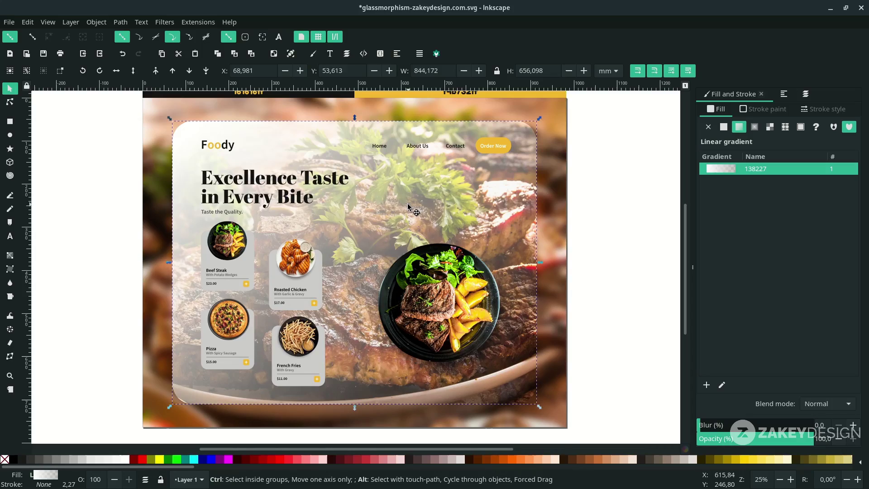
pyautogui.keyDown('ctrl'); pyautogui.keyDown('alt'); pyautogui.click(408, 207); pyautogui.keyUp('alt'); pyautogui.keyUp('ctrl')
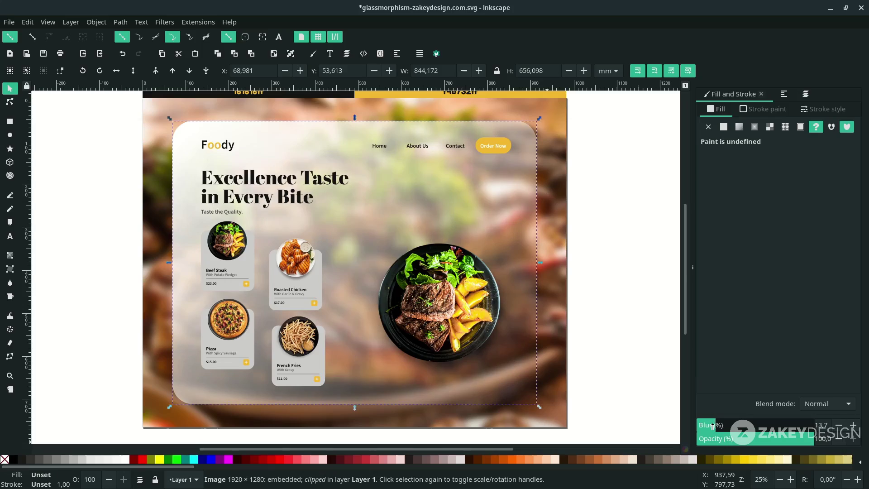
pyautogui.click(427, 188)
# - Reposition the glass panel's gradient so it starts near the middle of the upper edge and ends beyond the lower edge
pyautogui.click(370, 179)
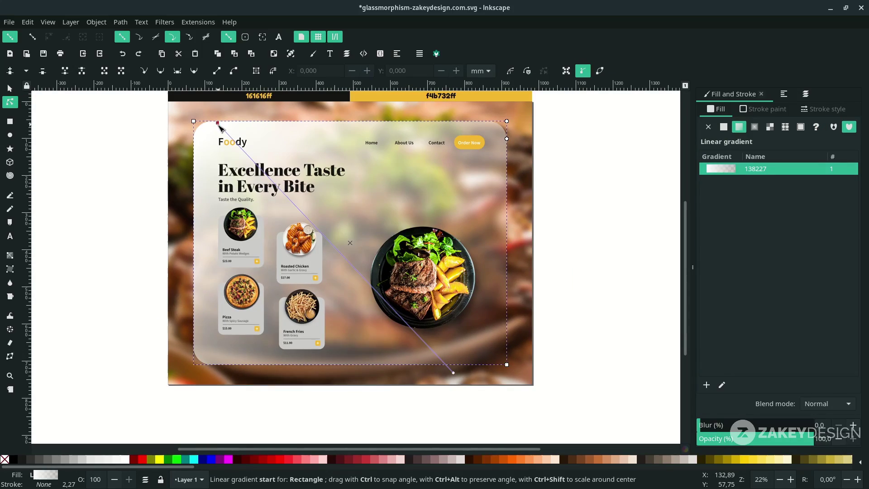
pyautogui.moveTo(218, 122); pyautogui.dragTo(268, 142)
pyautogui.click(453, 372)
pyautogui.moveTo(456, 375); pyautogui.dragTo(428, 373)
pyautogui.scroll(1, 287, 172)
pyautogui.moveTo(268, 160); pyautogui.dragTo(297, 137)
pyautogui.moveTo(429, 391); pyautogui.dragTo(453, 403)
pyautogui.moveTo(297, 137); pyautogui.dragTo(339, 142)
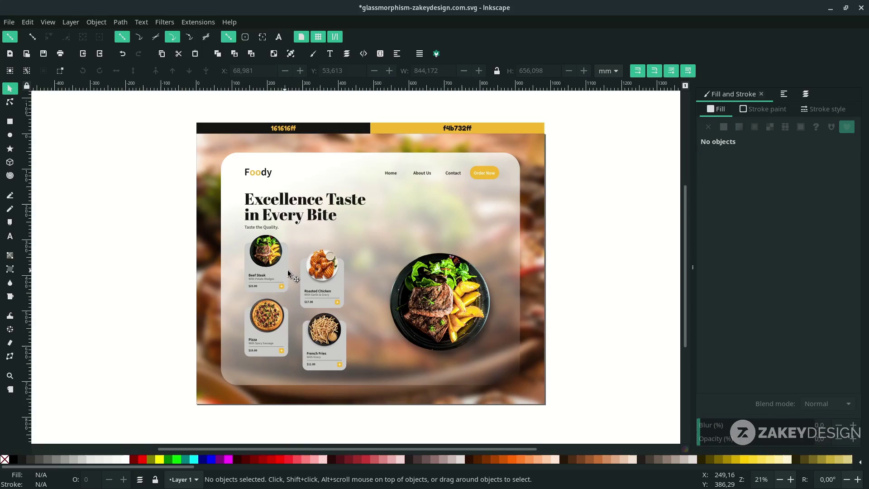
# - Replace the Beef Steak card background's flat fill with a vertical linear gradient from top to bottom, undoing the diagonal attempts
pyautogui.click(281, 270)
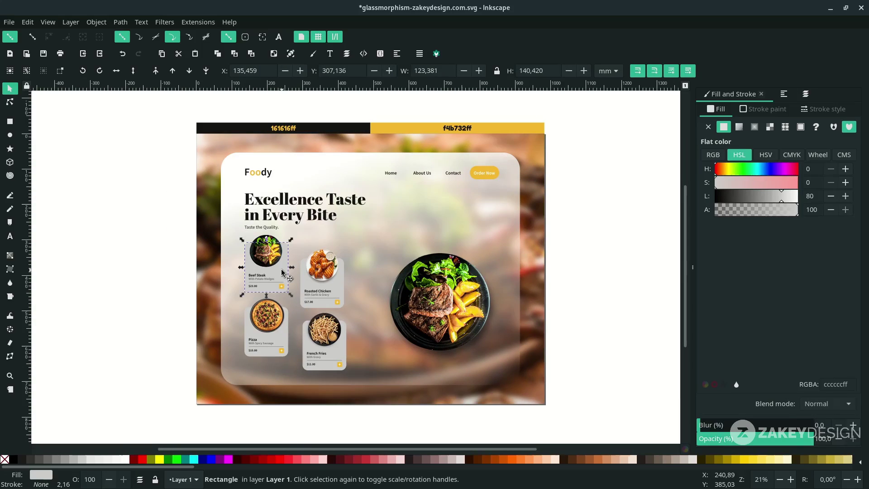
pyautogui.click(10, 256)
pyautogui.moveTo(258, 235); pyautogui.dragTo(290, 294)
pyautogui.scroll(2, 279, 292)
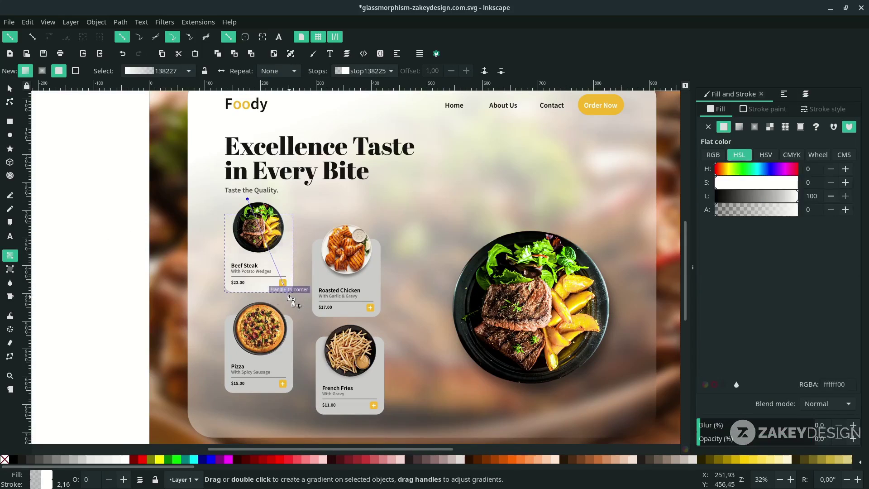
pyautogui.hotkey('ctrl', 'z')
pyautogui.moveTo(225, 213); pyautogui.dragTo(293, 293)
pyautogui.hotkey('ctrl', 'z')
pyautogui.moveTo(263, 199); pyautogui.dragTo(264, 299)
# - Replace the Roasted Chicken card background's flat fill with a vertical white linear gradient, opaque at the bottom and transparent at the top
pyautogui.click(10, 102)
pyautogui.click(365, 286)
pyautogui.click(379, 290)
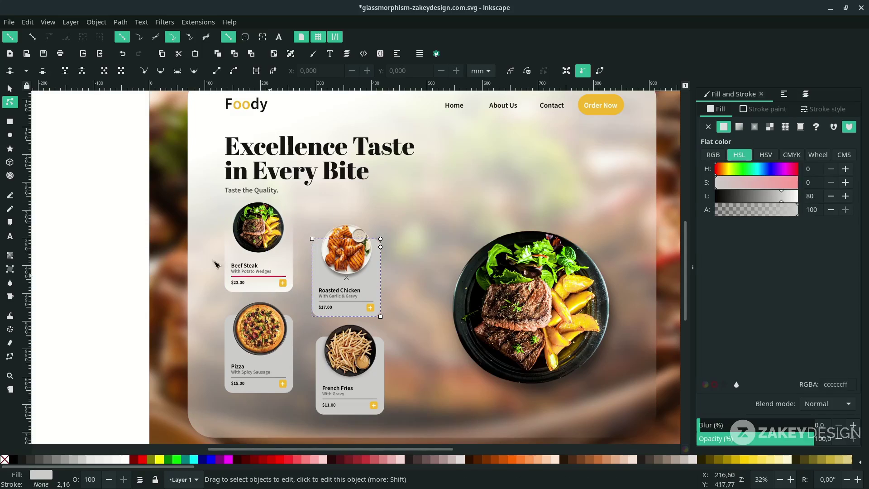
pyautogui.click(10, 255)
pyautogui.moveTo(345, 229); pyautogui.dragTo(349, 316)
pyautogui.hotkey('ctrl', 'z')
pyautogui.moveTo(343, 214); pyautogui.dragTo(355, 317)
pyautogui.moveTo(352, 321)
pyautogui.mouseDown()
pyautogui.moveTo(363, 209)
pyautogui.moveTo(347, 227)
pyautogui.mouseUp()
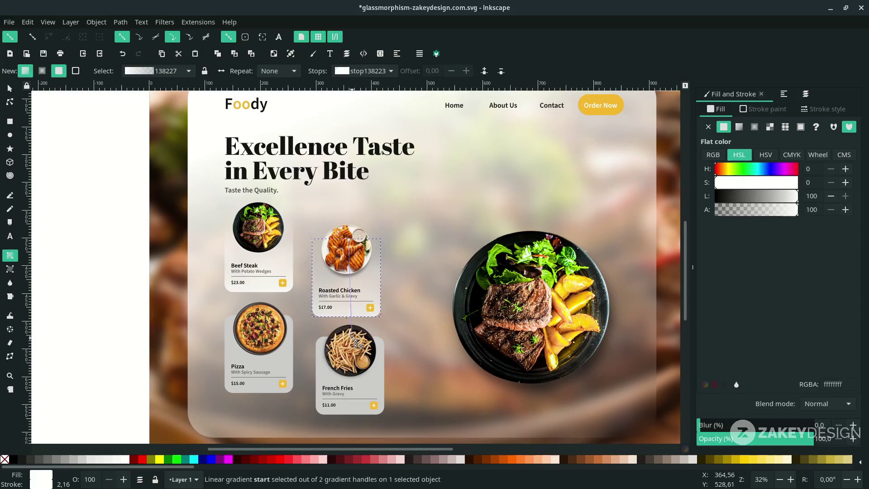
# - Give the French Fries card background a vertical linear gradient that fades out towards the top, with a white lower stop
pyautogui.scroll(-2, 355, 319)
pyautogui.click(10, 88)
pyautogui.click(365, 351)
pyautogui.click(10, 255)
pyautogui.moveTo(352, 293)
pyautogui.mouseDown()
pyautogui.moveTo(348, 271)
pyautogui.moveTo(355, 379)
pyautogui.mouseUp()
pyautogui.moveTo(348, 271); pyautogui.dragTo(351, 305)
pyautogui.click(355, 379)
pyautogui.click(126, 460)
# - Replace the Pizza card background's flat fill with a vertical linear gradient that fades out towards the top
pyautogui.click(10, 102)
pyautogui.click(282, 322)
pyautogui.click(10, 256)
pyautogui.moveTo(260, 257); pyautogui.dragTo(256, 308)
# - Move the French Fries card gradient's handles slightly outward and recolor its upper stop white
pyautogui.click(259, 313)
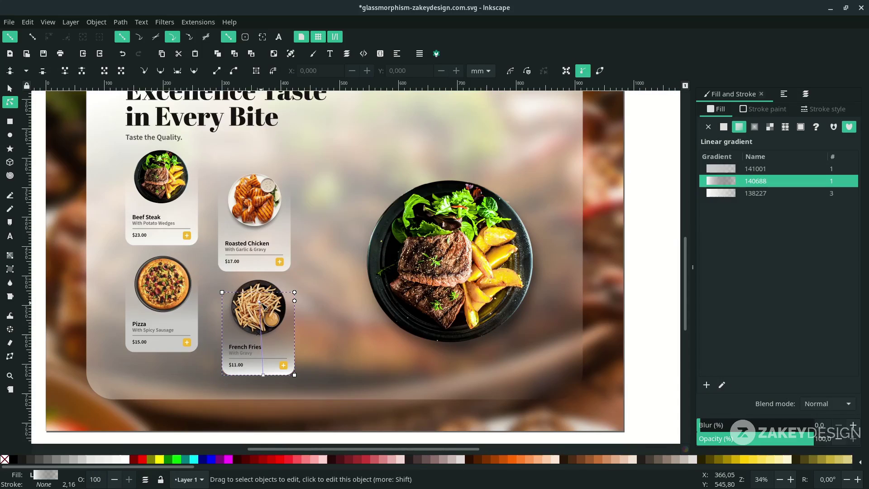
pyautogui.moveTo(260, 302); pyautogui.dragTo(257, 298)
pyautogui.moveTo(263, 375); pyautogui.dragTo(261, 382)
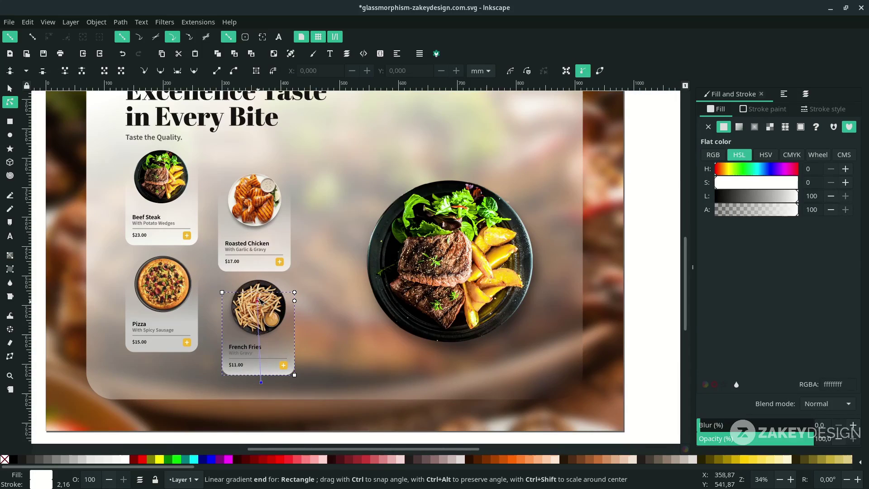
pyautogui.click(258, 298)
pyautogui.click(126, 460)
pyautogui.rightClick(50, 475)
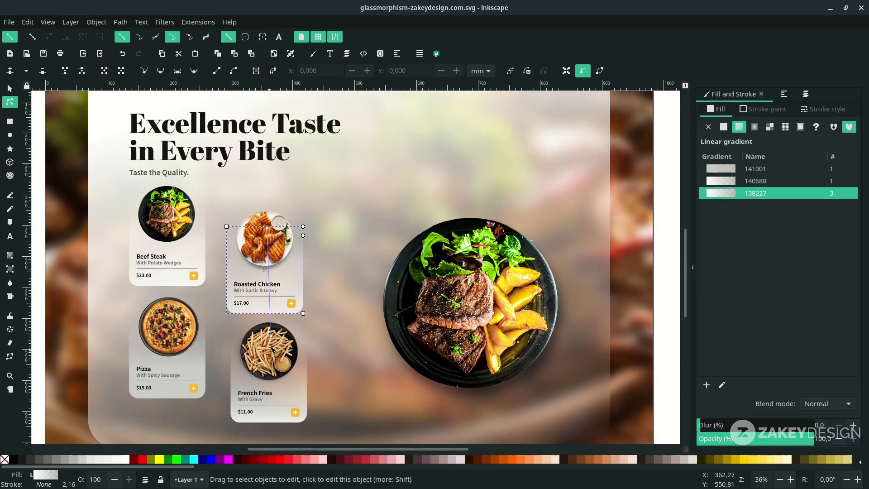
# - Color the lower stop of the Roasted Chicken card's gradient with the amber sampled from the Beef Steak card's plus button
pyautogui.click(271, 337)
pyautogui.scroll(-2, 291, 290)
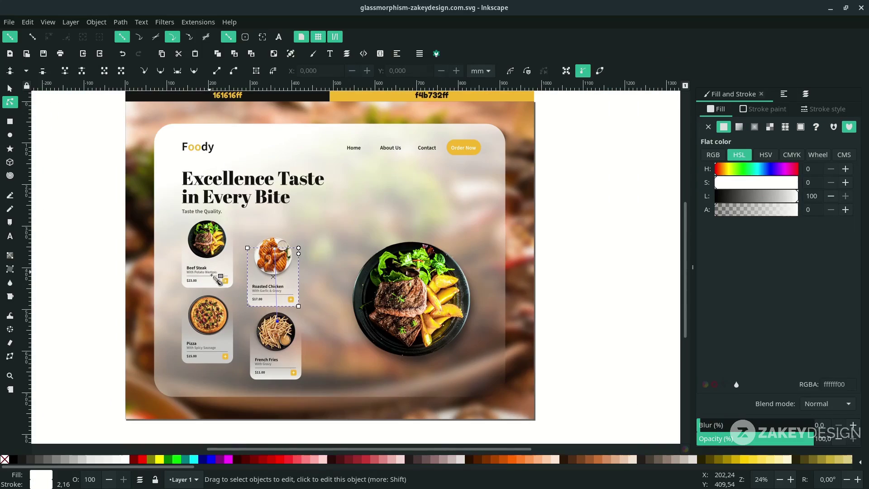
pyautogui.press('d')
pyautogui.scroll(3, 227, 281)
pyautogui.click(225, 280)
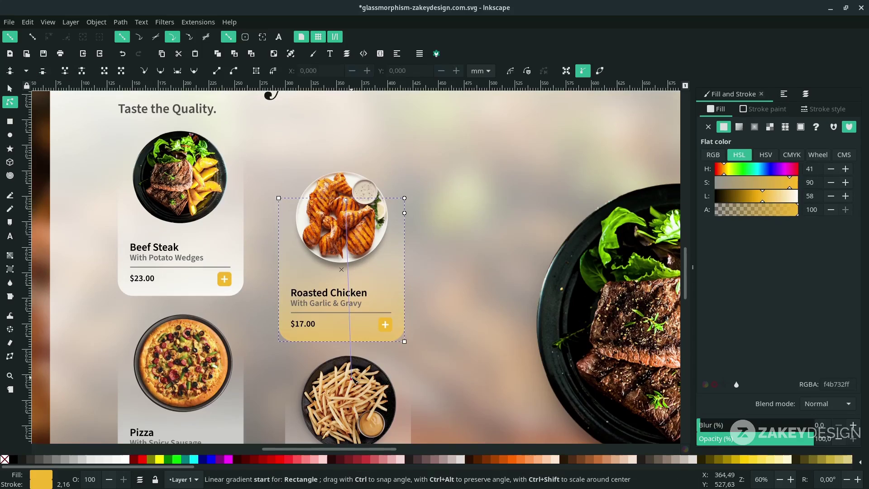
# - Reposition the Roasted Chicken card gradient's handles so the amber fills the card's lower part and fades beneath the plate
pyautogui.moveTo(346, 200); pyautogui.dragTo(340, 199)
pyautogui.moveTo(347, 343); pyautogui.dragTo(341, 322)
pyautogui.moveTo(340, 199); pyautogui.dragTo(335, 202)
# - Recolor the Roasted Chicken card's title, description and price white
pyautogui.click(330, 294)
pyautogui.keyDown('shift'); pyautogui.click(330, 303); pyautogui.keyUp('shift')
pyautogui.keyDown('shift'); pyautogui.click(311, 323); pyautogui.keyUp('shift')
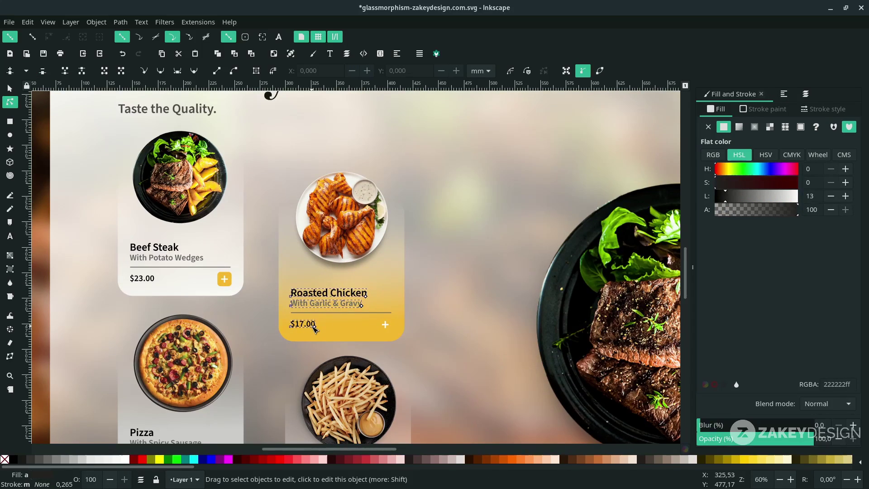
pyautogui.click(130, 453)
# - Fill the Roasted Chicken card's button square white and its plus sign with the amber sampled from the Beef Steak button
pyautogui.scroll(3, 405, 323)
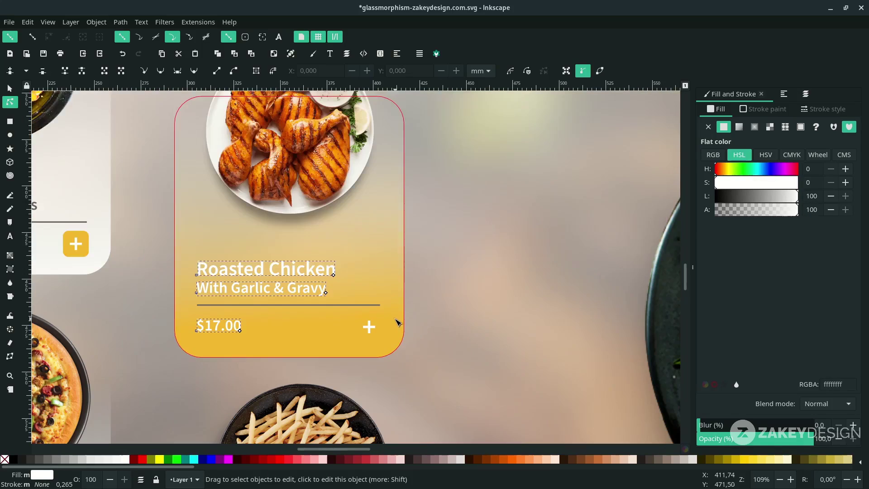
pyautogui.click(382, 333)
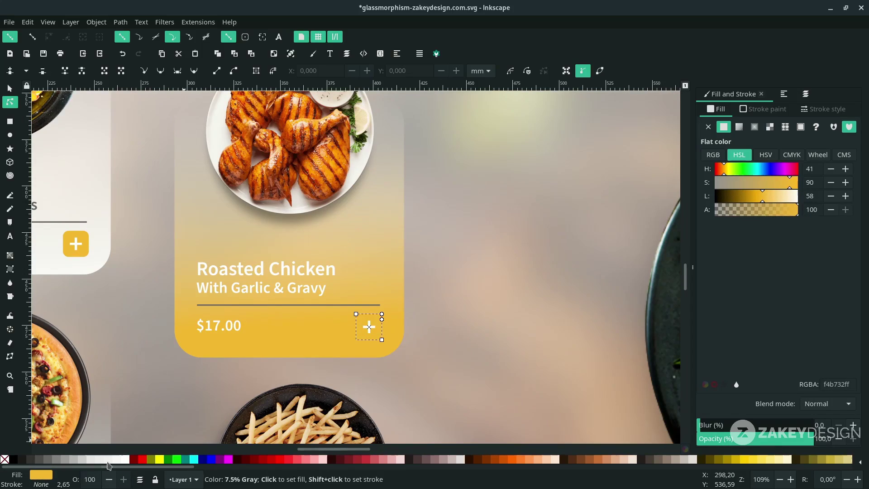
pyautogui.click(130, 459)
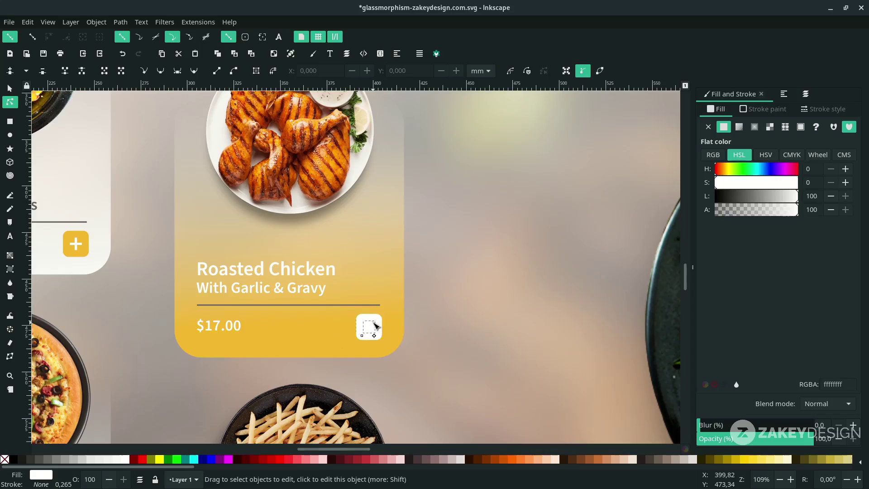
pyautogui.press('d')
pyautogui.click(84, 238)
# - Select the large glass panel and set its stroke width to 10 px
pyautogui.scroll(-2, 187, 316)
pyautogui.keyDown('ctrl'); pyautogui.click(190, 320); pyautogui.keyUp('ctrl')
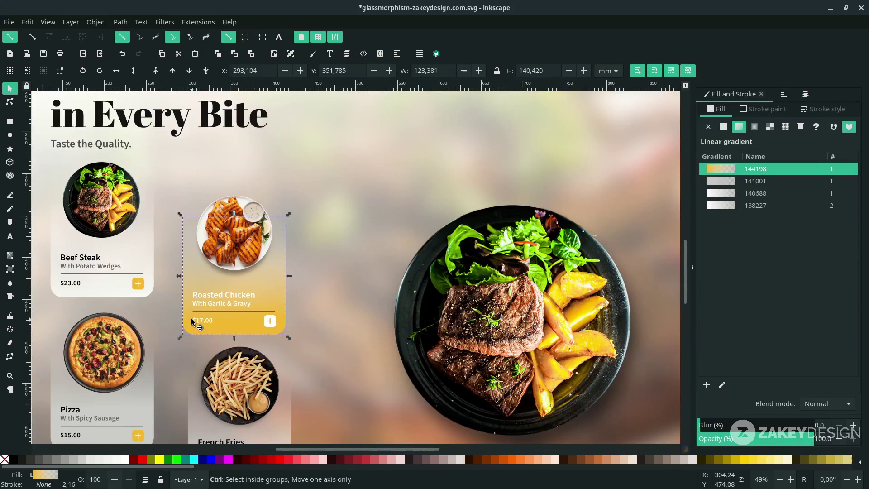
pyautogui.click(533, 233)
pyautogui.press('4')
pyautogui.click(534, 233)
pyautogui.click(454, 204)
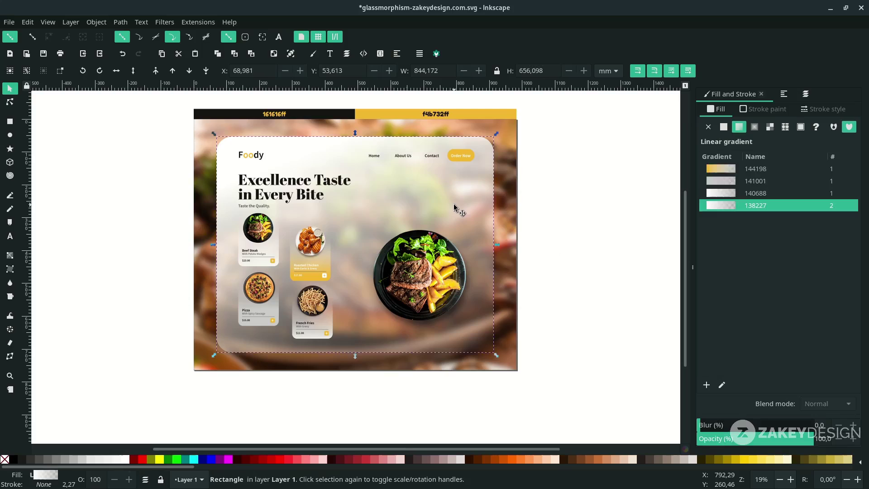
pyautogui.click(816, 112)
pyautogui.click(819, 128)
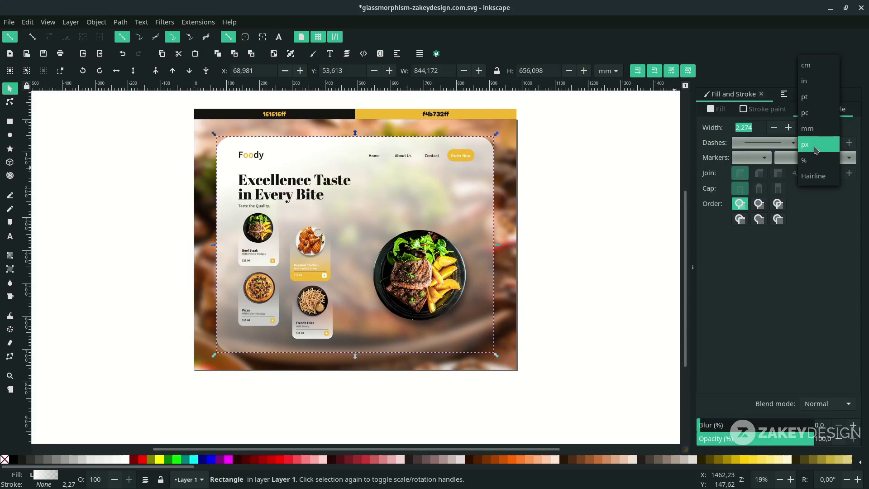
pyautogui.click(819, 142)
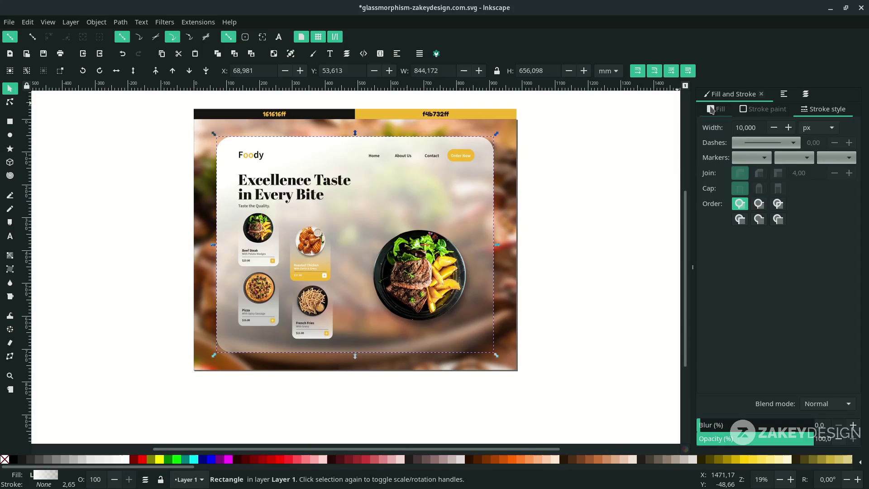
# - Give the glass panel's stroke a flat white color at full opacity
pyautogui.click(772, 111)
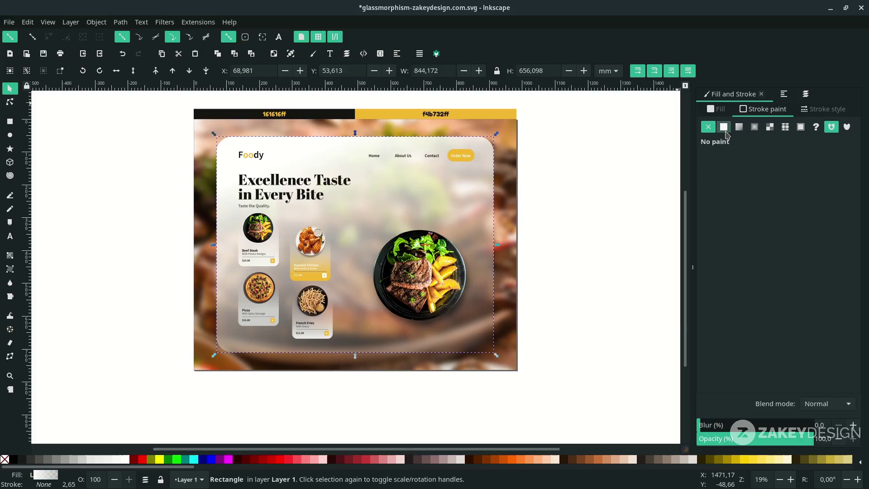
pyautogui.click(724, 127)
pyautogui.scroll(1, 434, 306)
pyautogui.press('4')
pyautogui.press('n')
pyautogui.moveTo(741, 211); pyautogui.dragTo(780, 211)
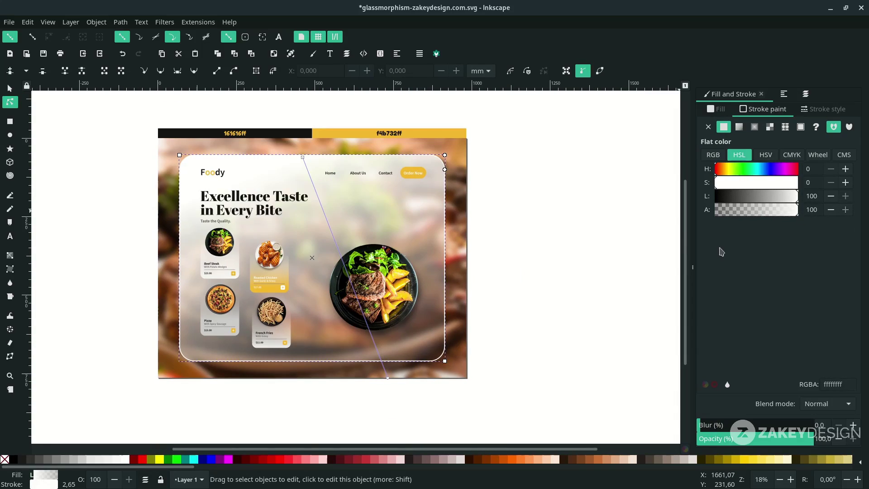
# - Change the glass panel's stroke to a radial gradient and move its center towards the steak plate
pyautogui.click(518, 296)
pyautogui.hscroll(-2, 518, 296)
pyautogui.click(448, 207)
pyautogui.click(551, 343)
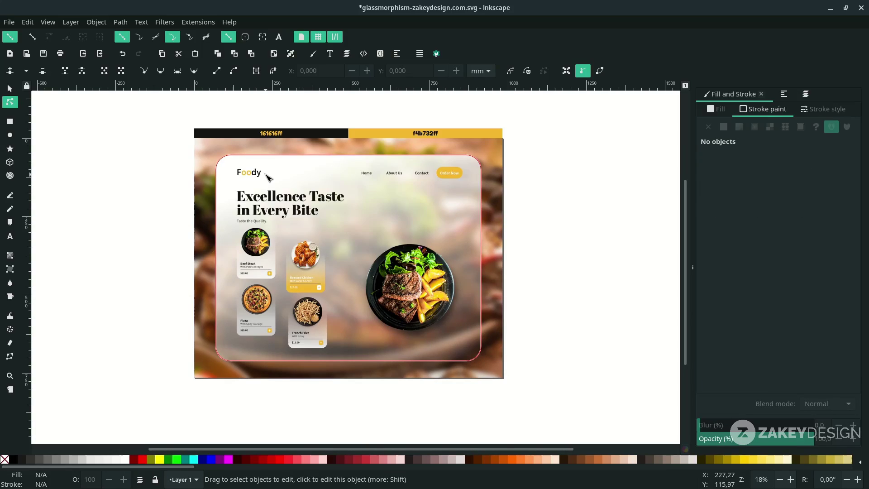
pyautogui.click(433, 217)
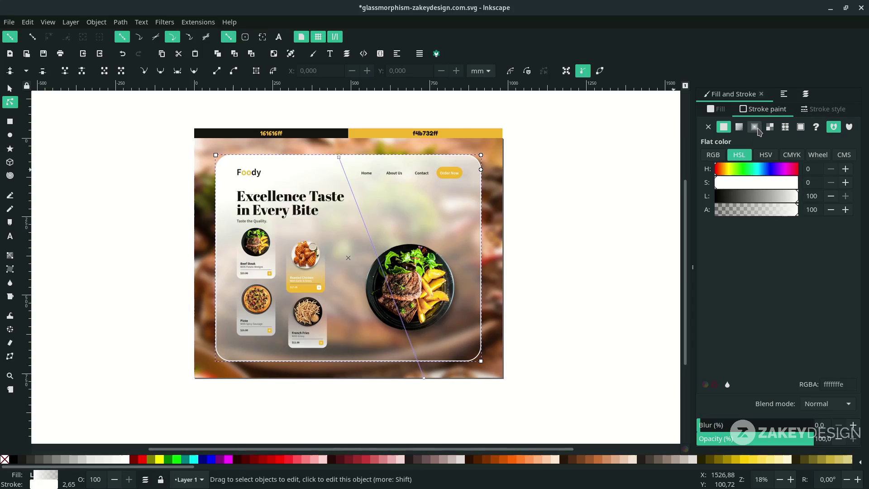
pyautogui.click(755, 127)
pyautogui.moveTo(347, 258); pyautogui.dragTo(392, 315)
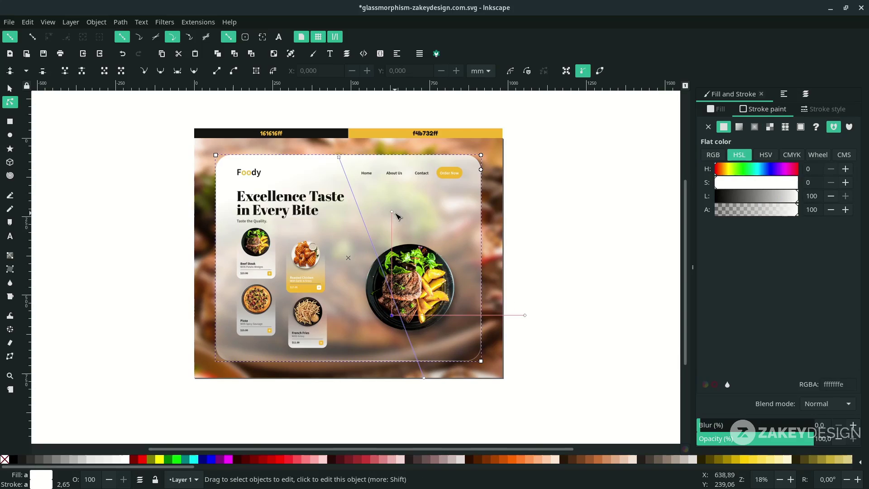
# - Adjust the center and handles of the stroke's radial gradient so the outline is brightest near the panel's lower-right corner
pyautogui.moveTo(393, 213)
pyautogui.mouseDown()
pyautogui.moveTo(342, 231)
pyautogui.moveTo(308, 164)
pyautogui.moveTo(348, 247)
pyautogui.moveTo(334, 223)
pyautogui.mouseUp()
pyautogui.moveTo(504, 245)
pyautogui.mouseDown()
pyautogui.moveTo(477, 204)
pyautogui.moveTo(406, 250)
pyautogui.mouseUp()
pyautogui.moveTo(392, 315); pyautogui.dragTo(440, 326)
pyautogui.moveTo(333, 302); pyautogui.dragTo(290, 328)
pyautogui.moveTo(550, 239); pyautogui.dragTo(586, 266)
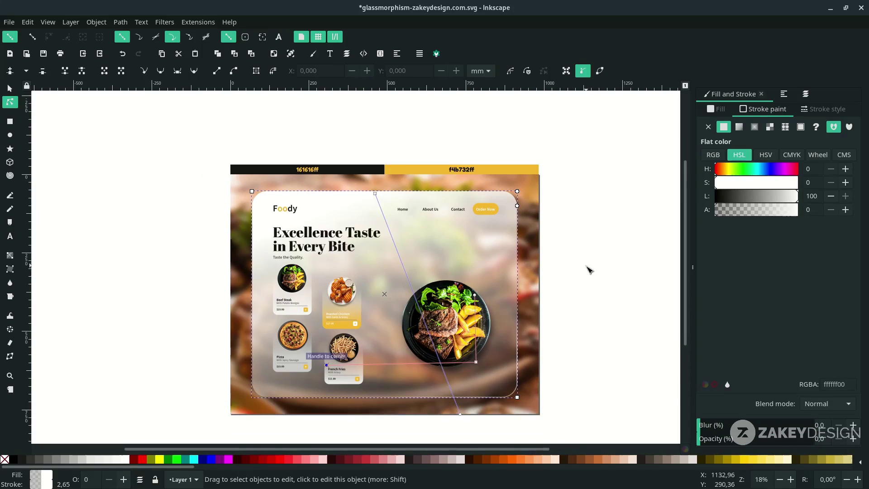
# - Check the panel's faded outline with nothing selected and save the document
pyautogui.press('s')
pyautogui.scroll(-2, 588, 276)
pyautogui.click(594, 266)
pyautogui.scroll(-2, 558, 301)
pyautogui.scroll(2, 558, 301)
pyautogui.click(504, 316)
pyautogui.press('n')
pyautogui.click(466, 324)
pyautogui.press('s')
pyautogui.click(581, 314)
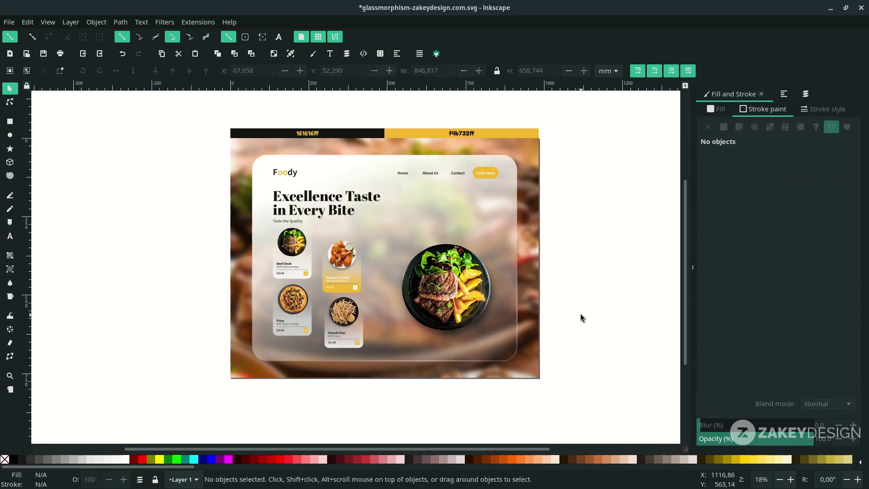
pyautogui.hotkey('ctrl', 's')
pyautogui.hotkey('ctrl', 's')
# - Select the glass panel and open the Noise Fill overlay filter for it
pyautogui.hscroll(-2, 575, 320)
pyautogui.scroll(-1, 544, 311)
pyautogui.hscroll(1, 367, 251)
pyautogui.scroll(-1, 353, 257)
pyautogui.scroll(2, 340, 263)
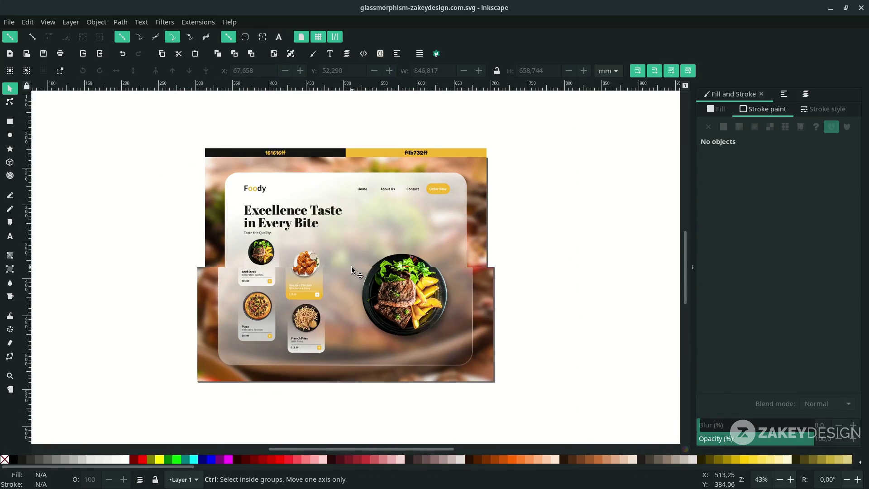
pyautogui.scroll(2, 351, 267)
pyautogui.scroll(2, 323, 235)
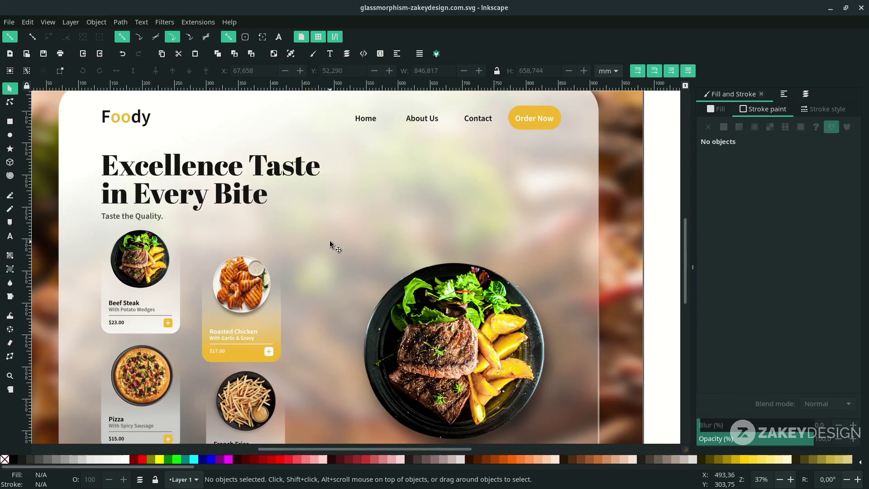
pyautogui.click(329, 241)
pyautogui.click(161, 22)
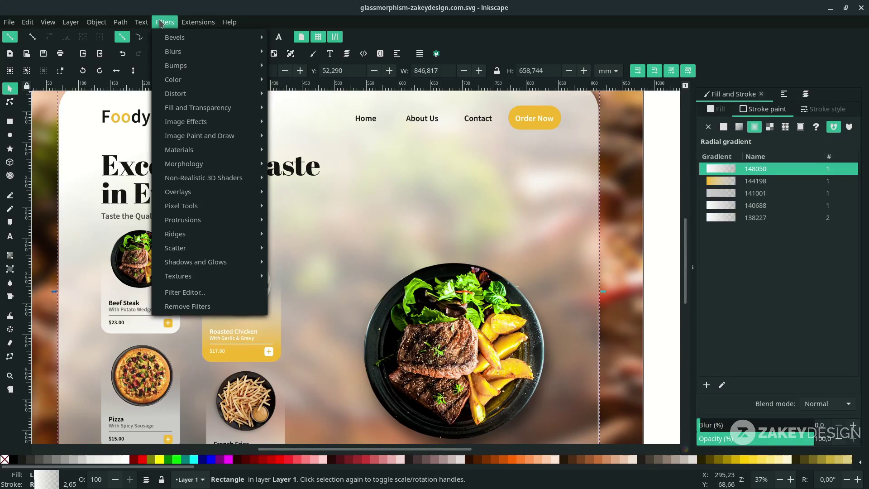
pyautogui.moveTo(213, 192)
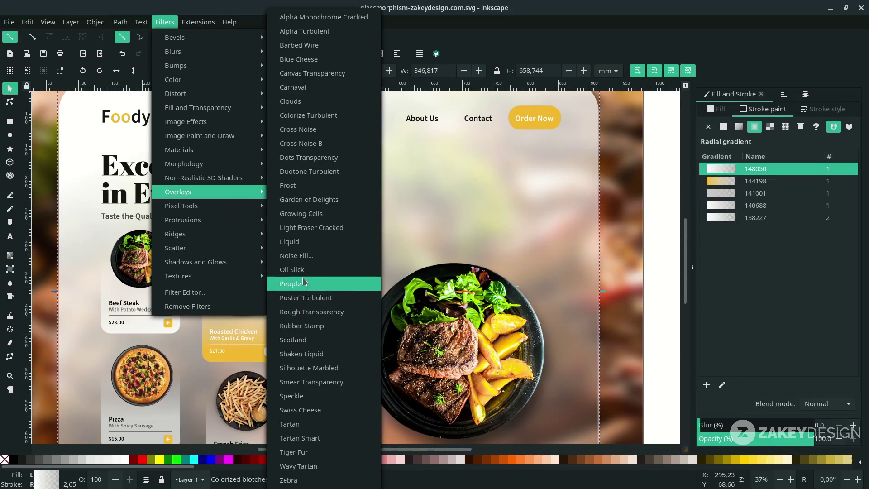
pyautogui.click(306, 256)
# - Apply the Noise Fill with frequencies of about 7230, dilatation 2.82 and a gray noise color of lightness 75
pyautogui.moveTo(641, 195); pyautogui.dragTo(640, 200)
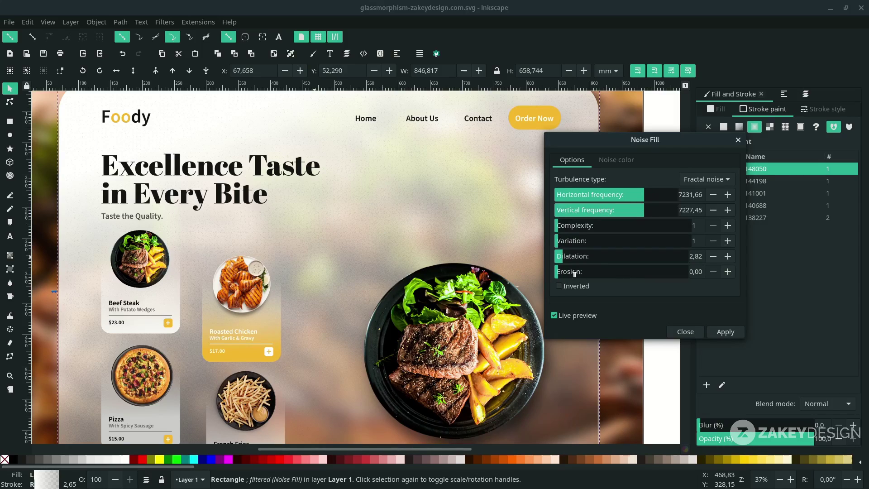
pyautogui.moveTo(556, 257); pyautogui.dragTo(566, 258)
pyautogui.click(621, 165)
pyautogui.moveTo(655, 229)
pyautogui.mouseDown()
pyautogui.moveTo(670, 228)
pyautogui.moveTo(633, 228)
pyautogui.moveTo(649, 227)
pyautogui.mouseUp()
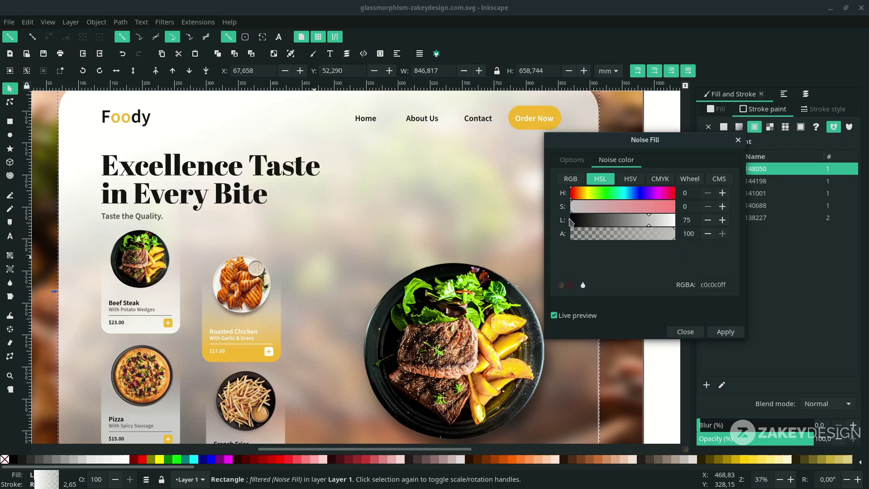
pyautogui.click(727, 333)
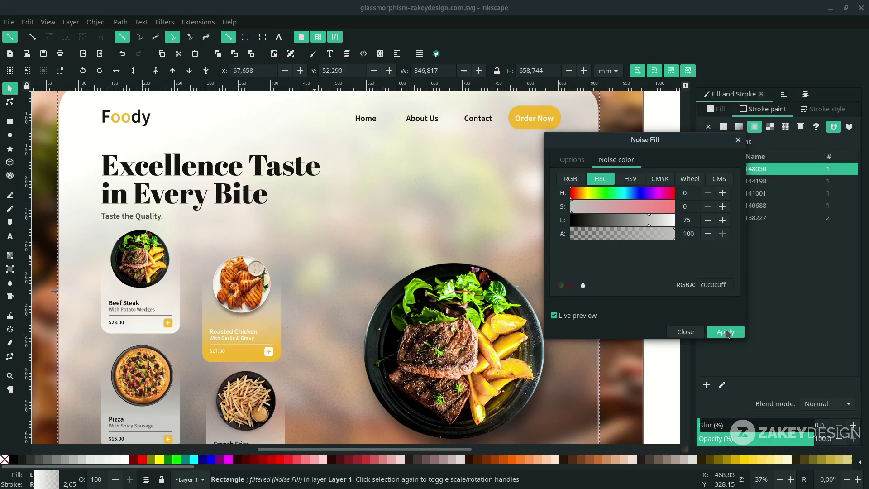
pyautogui.click(685, 332)
# - Undo and restore the noise fill to compare the glass panel without and with it
pyautogui.scroll(-2, 548, 335)
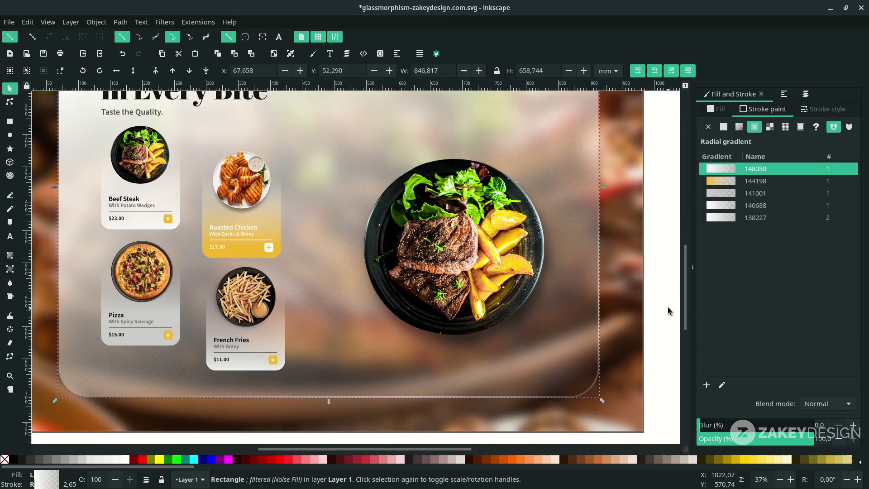
pyautogui.hotkey('ctrl', 'z')
pyautogui.hotkey('ctrl', 'shift', 'z')
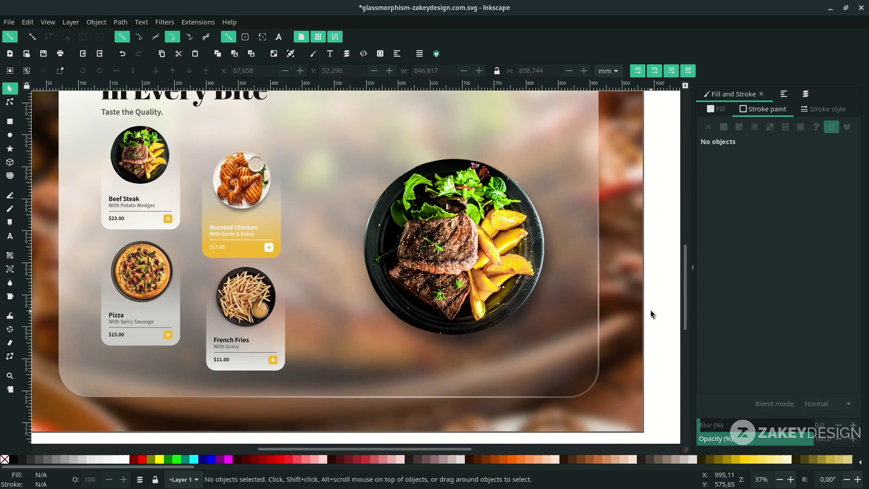
pyautogui.scroll(1, 556, 238)
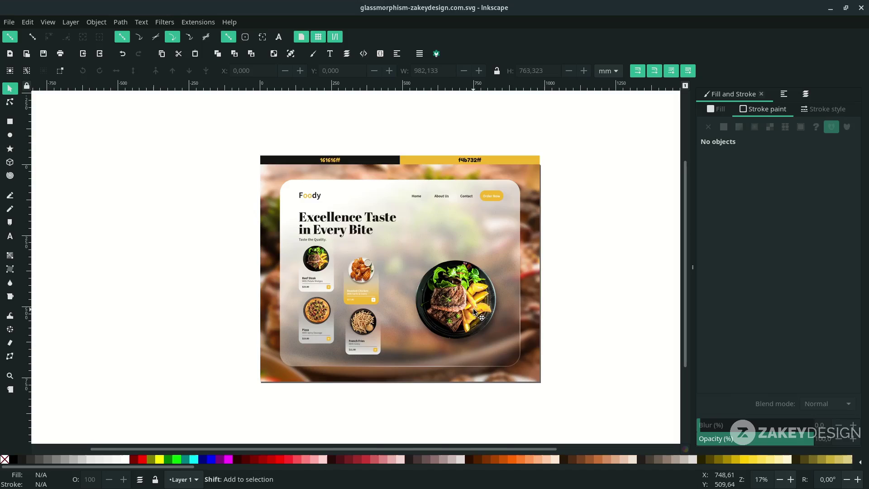
pyautogui.hscroll(2, 476, 306)
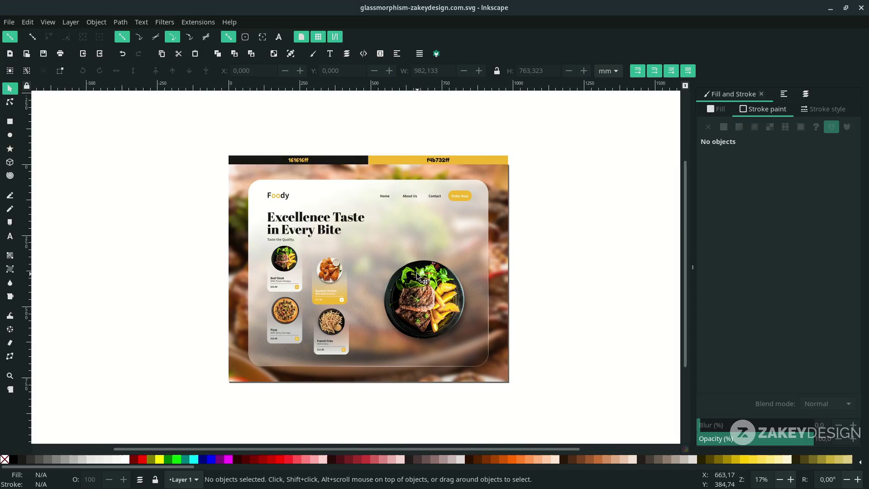
# - Import the mint leaves picture pngegg.png as an embedded image, with DPI from file and automatic rendering mode
pyautogui.click(9, 22)
pyautogui.click(50, 166)
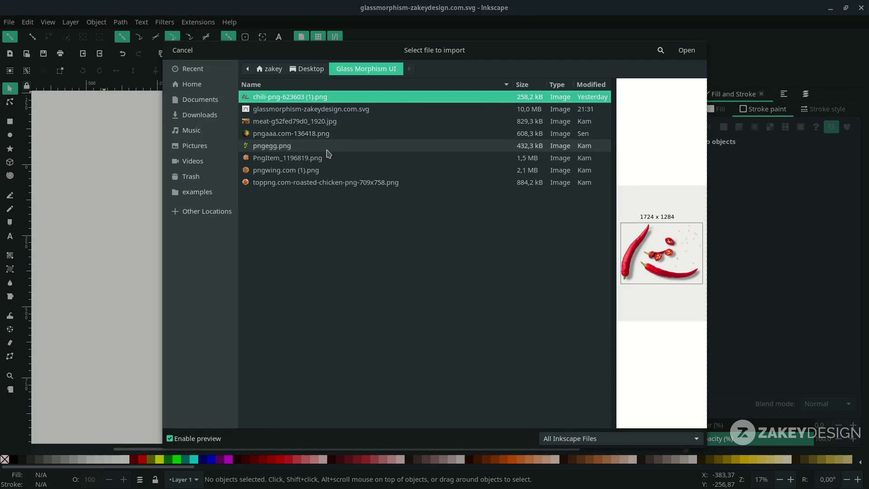
pyautogui.click(327, 146)
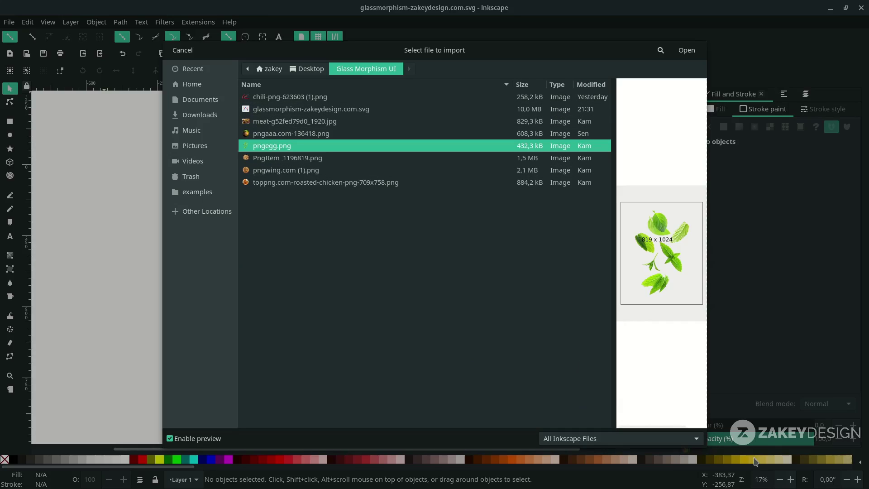
pyautogui.click(685, 51)
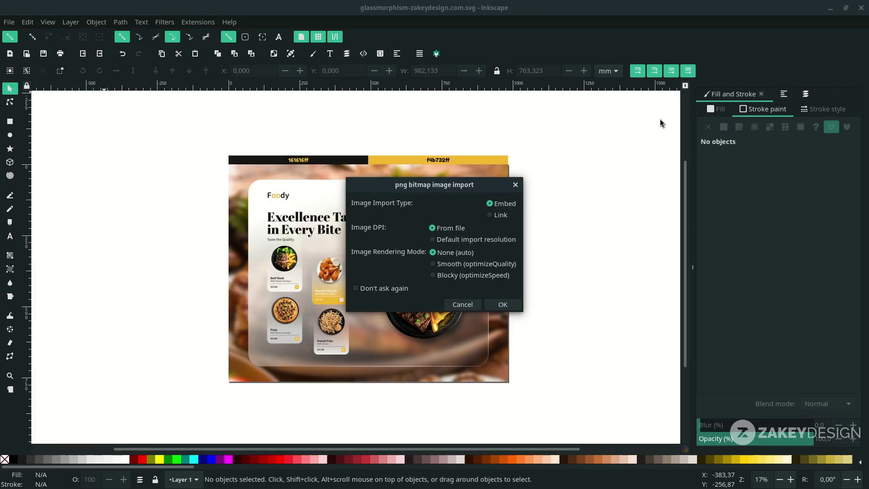
pyautogui.click(503, 304)
pyautogui.keyDown('ctrl'); pyautogui.scroll(1, 480, 225); pyautogui.keyUp('ctrl')
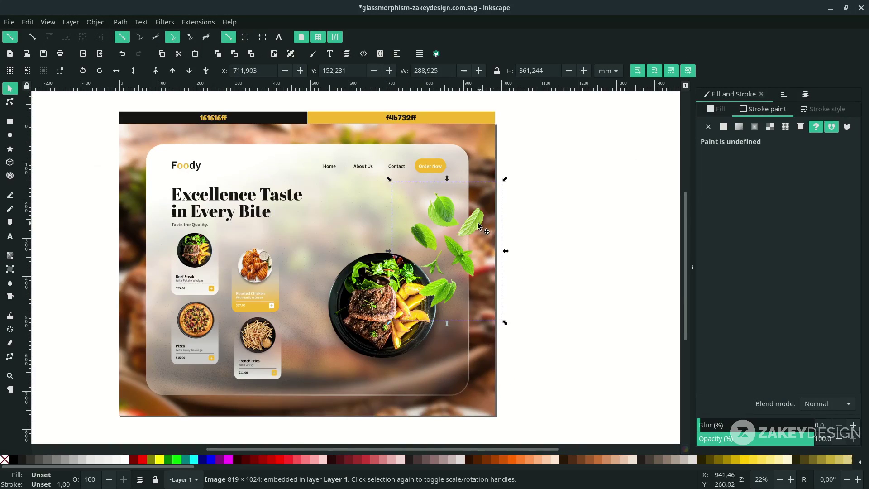
# - Duplicate the leaves image and place the copy below the page as a spare
pyautogui.scroll(-2, 477, 226)
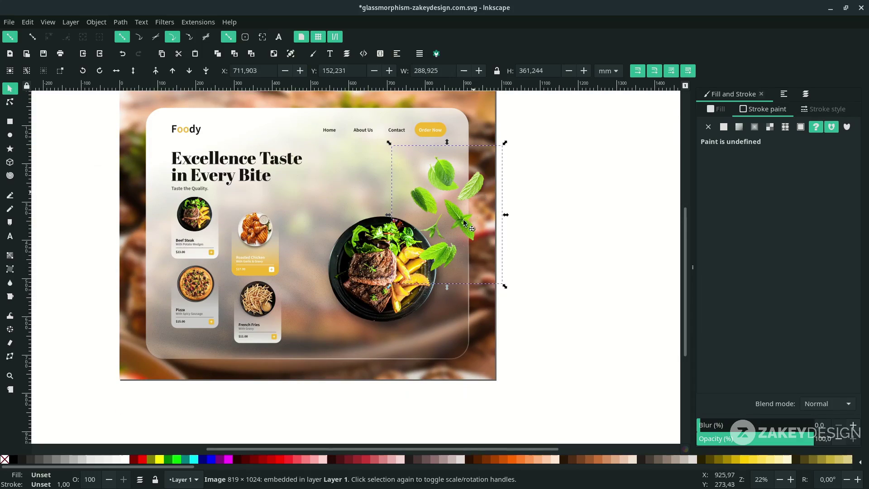
pyautogui.press('ctrl')
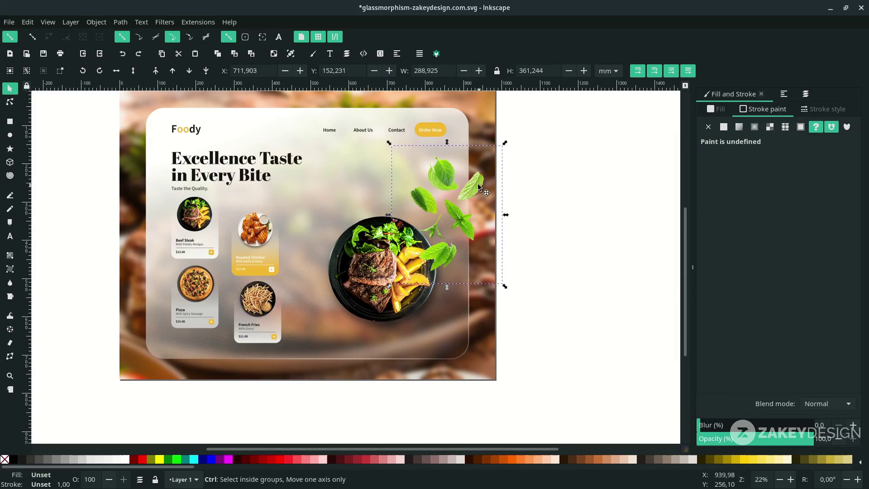
pyautogui.moveTo(477, 184); pyautogui.dragTo(353, 358)
pyautogui.scroll(4, 490, 175)
# - Draw a closed straight-segment outline around the single pale leaf at the glass panel's right edge
pyautogui.click(573, 268)
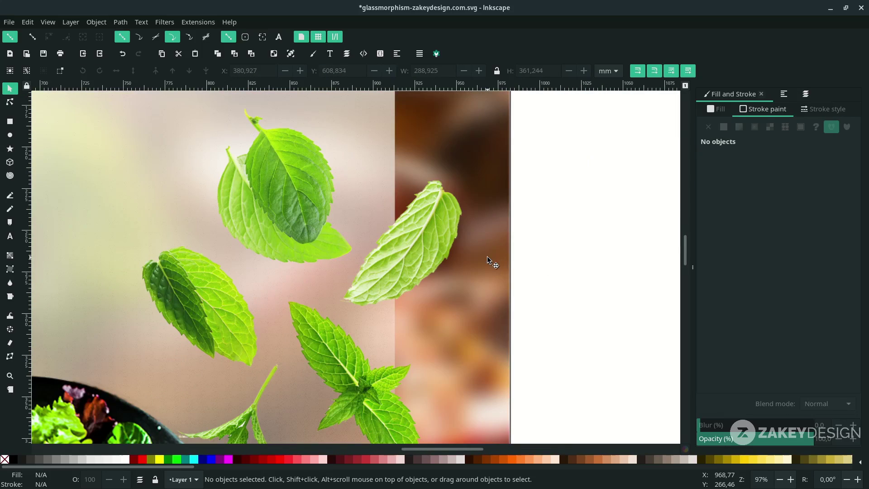
pyautogui.press('b')
pyautogui.click(528, 258)
pyautogui.click(448, 160)
pyautogui.click(333, 310)
pyautogui.click(404, 323)
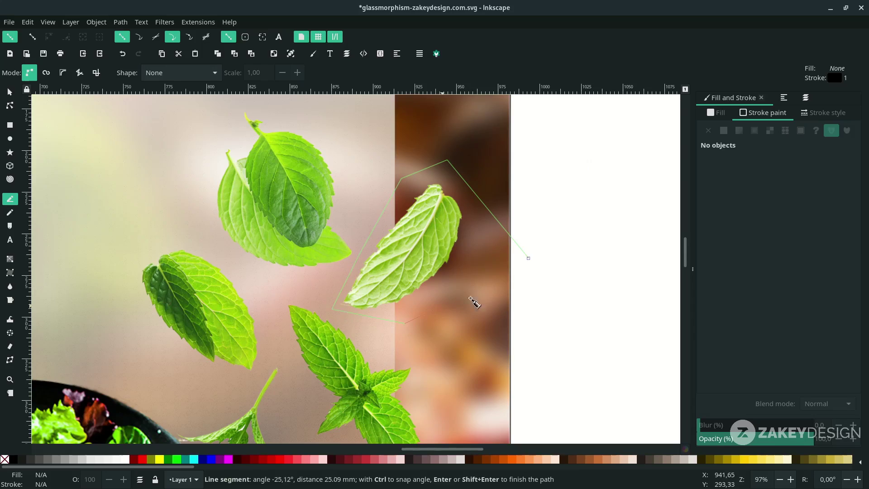
pyautogui.click(528, 258)
pyautogui.scroll(-1, 529, 260)
# - Clip the leaves image to the drawn outline, then rotate the clipped leaf and place it over the panel's right edge
pyautogui.press('s')
pyautogui.hscroll(-2, 520, 244)
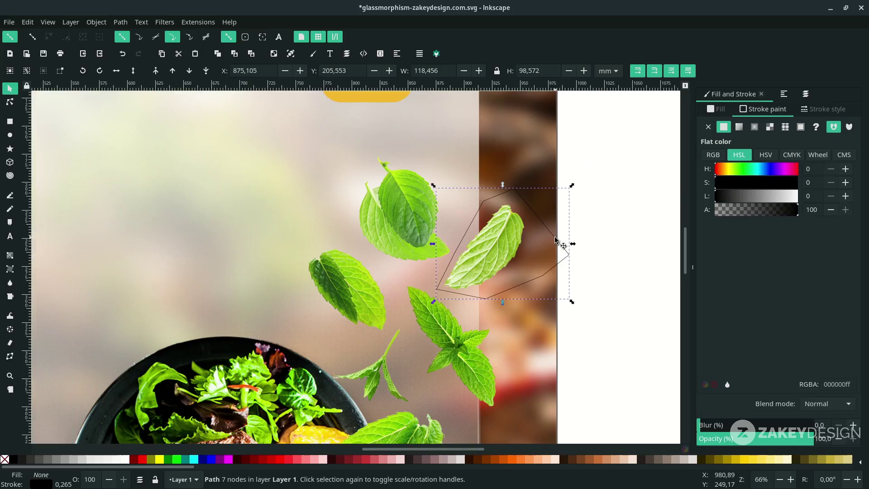
pyautogui.click(588, 232)
pyautogui.click(555, 239)
pyautogui.press('shift')
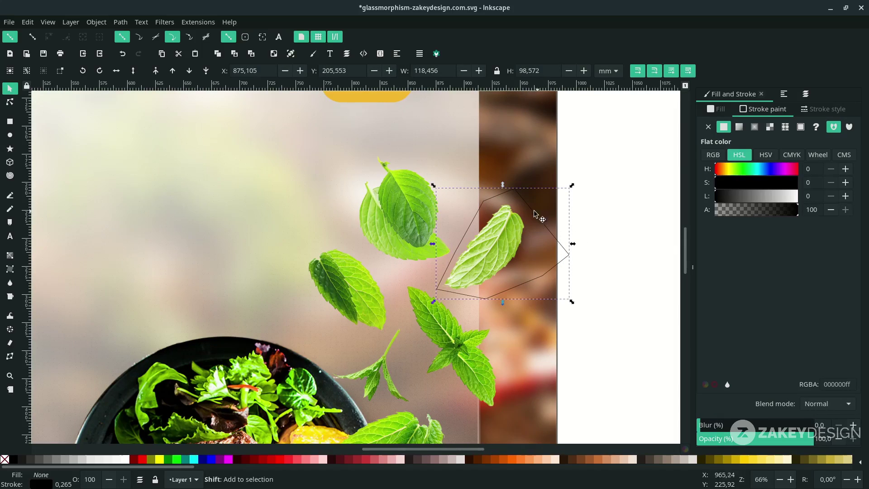
pyautogui.keyDown('shift'); pyautogui.click(399, 214); pyautogui.keyUp('shift')
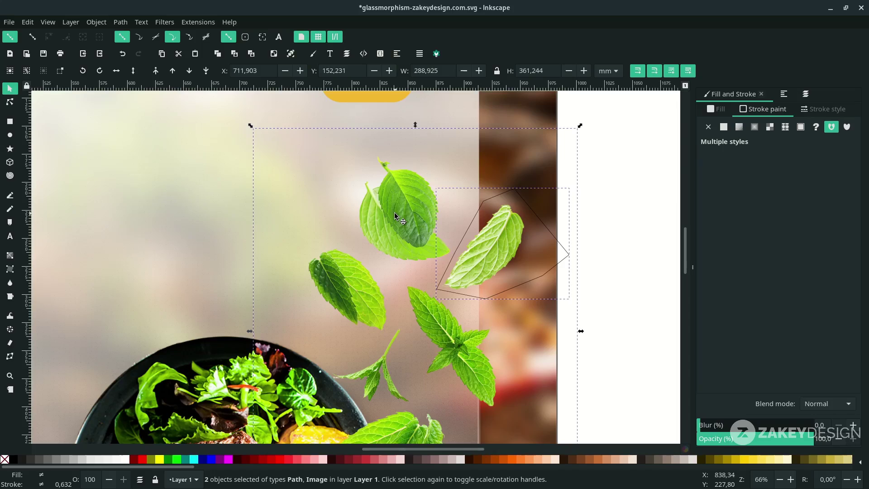
pyautogui.rightClick(391, 207)
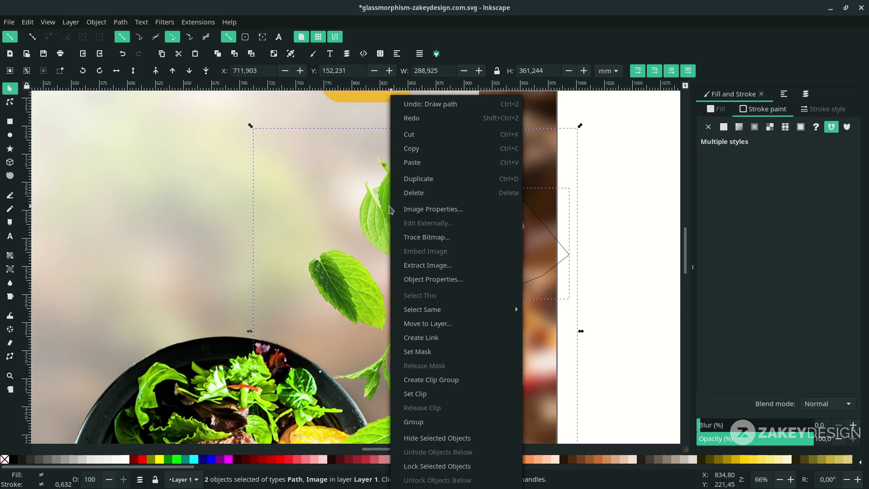
pyautogui.click(459, 392)
pyautogui.scroll(-2, 528, 202)
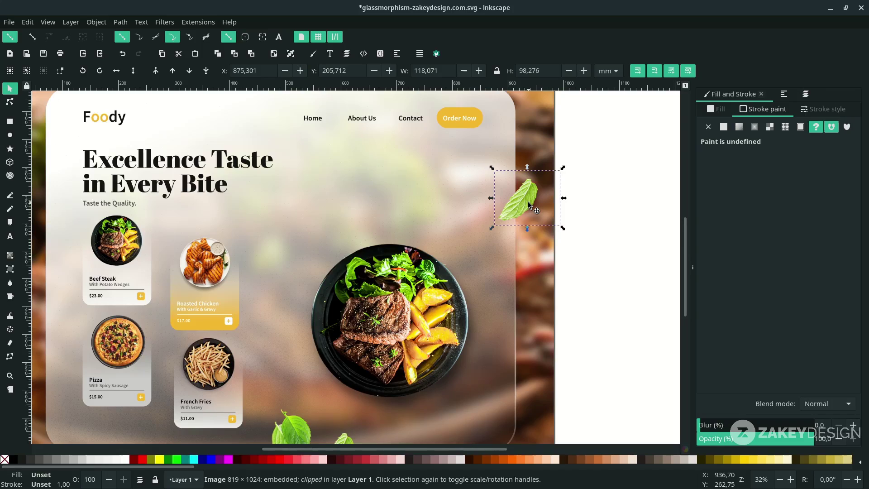
pyautogui.moveTo(528, 202); pyautogui.dragTo(511, 236)
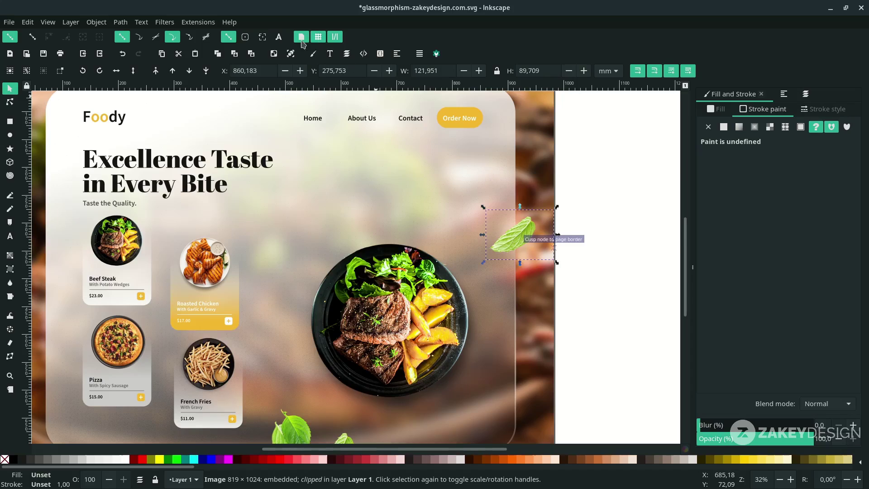
# - Apply a slight Blur filter to the clipped leaf at the panel's right edge, using the live preview
pyautogui.click(166, 22)
pyautogui.moveTo(217, 51)
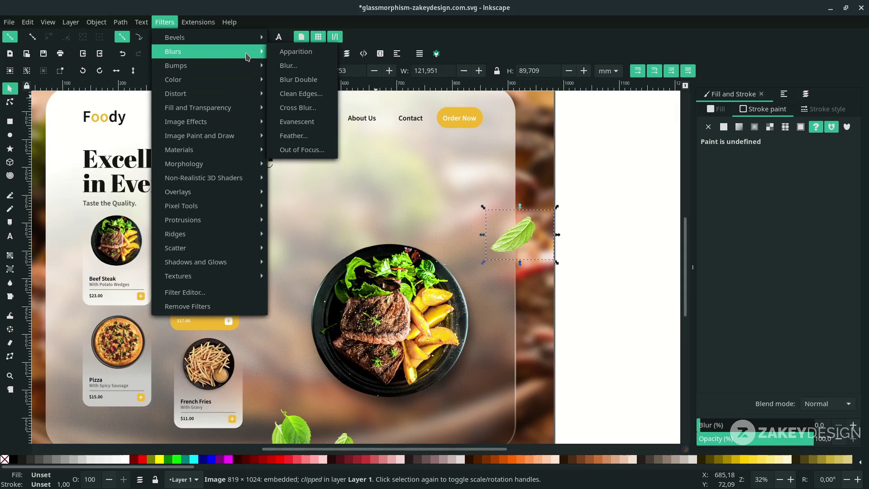
pyautogui.click(290, 69)
pyautogui.moveTo(475, 191); pyautogui.dragTo(715, 163)
pyautogui.click(588, 242)
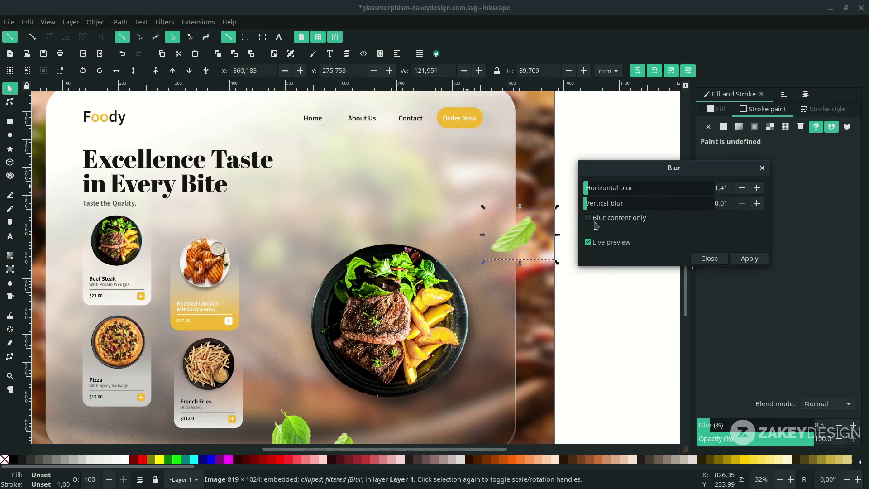
pyautogui.moveTo(601, 189); pyautogui.dragTo(584, 204)
pyautogui.moveTo(585, 189); pyautogui.dragTo(587, 189)
pyautogui.click(749, 259)
pyautogui.click(703, 261)
# - Clip a single leaf out of the spare leaves image and place it at the large steak plate's lower-left rim
pyautogui.scroll(-2, 521, 256)
pyautogui.click(419, 346)
pyautogui.scroll(4, 420, 346)
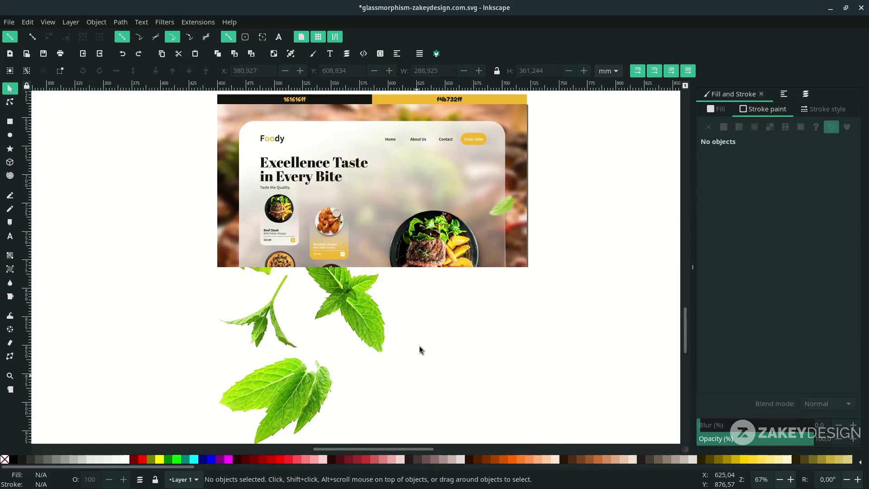
pyautogui.press('b')
pyautogui.scroll(-1, 362, 333)
pyautogui.hscroll(-2, 322, 282)
pyautogui.click(249, 203)
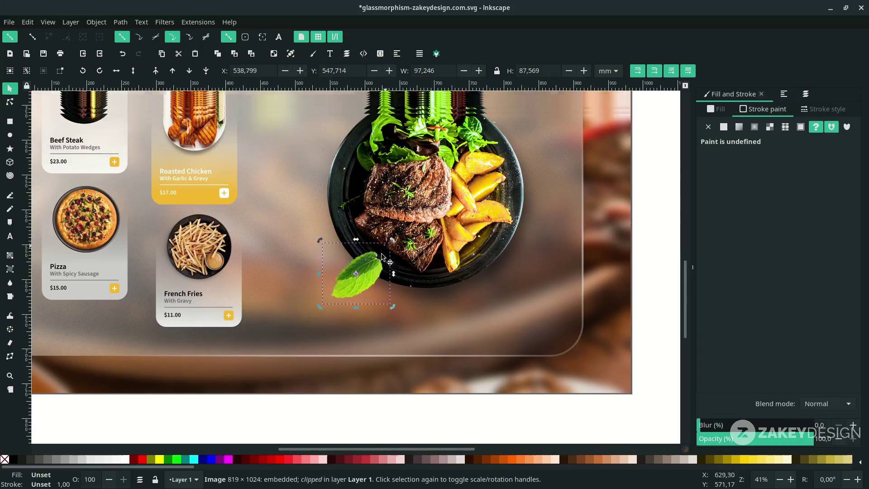
pyautogui.scroll(1, 385, 249)
pyautogui.moveTo(362, 285); pyautogui.dragTo(360, 286)
# - Apply a slight Blur filter to the leaf at the plate's lower-left rim and save the document
pyautogui.click(164, 22)
pyautogui.moveTo(181, 48)
pyautogui.click(285, 63)
pyautogui.click(539, 293)
pyautogui.moveTo(539, 239); pyautogui.dragTo(539, 255)
pyautogui.click(536, 239)
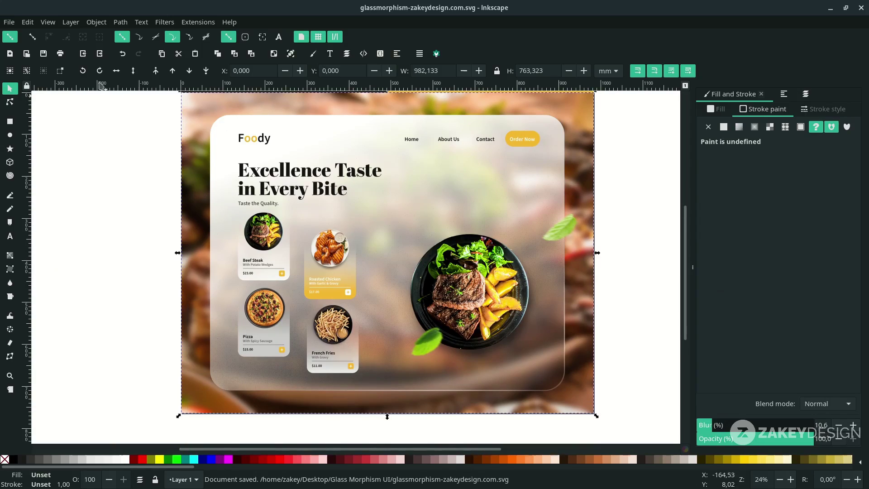
# - Import chili-png-623603 (1).png and scale it to about 304 mm wide over the page's lower-right area
pyautogui.click(9, 22)
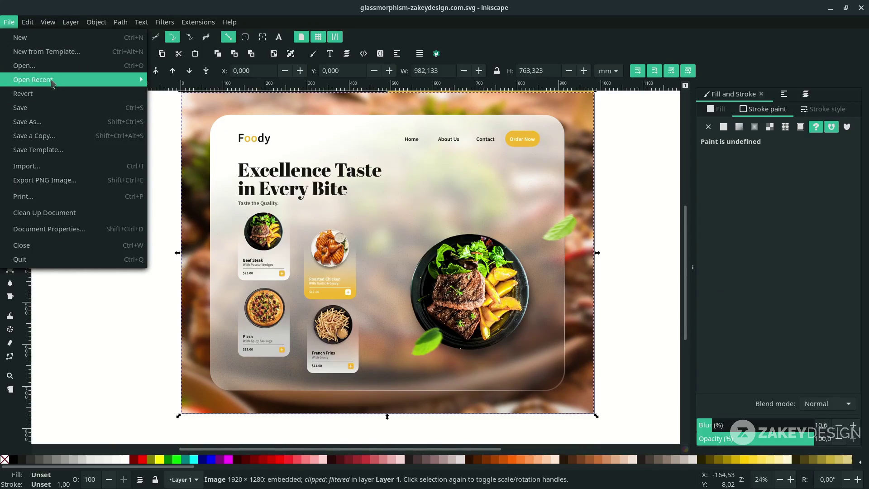
pyautogui.click(79, 169)
pyautogui.click(327, 120)
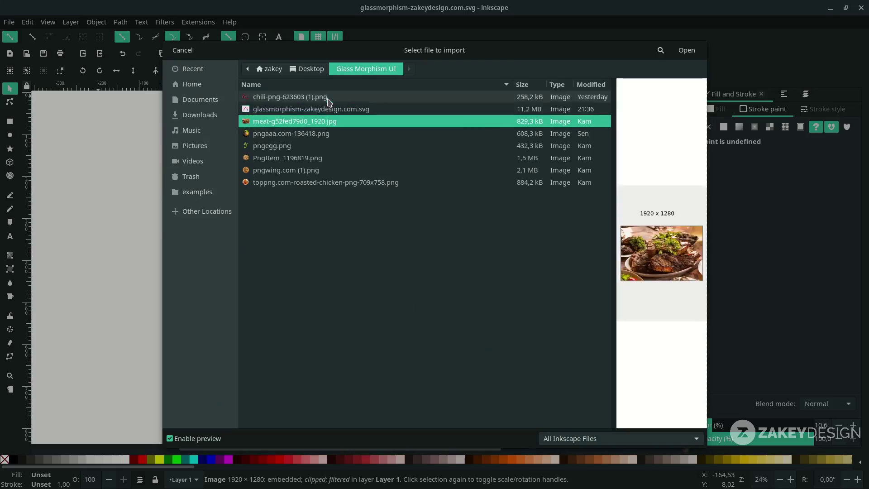
pyautogui.doubleClick(326, 97)
pyautogui.moveTo(360, 109); pyautogui.dragTo(575, 308)
pyautogui.scroll(-2, 576, 308)
pyautogui.moveTo(640, 370); pyautogui.dragTo(509, 319)
# - Draw a closed outline around the sliced chilies and clip the chili image to it
pyautogui.press('b')
pyautogui.click(491, 143)
pyautogui.click(329, 254)
pyautogui.click(290, 207)
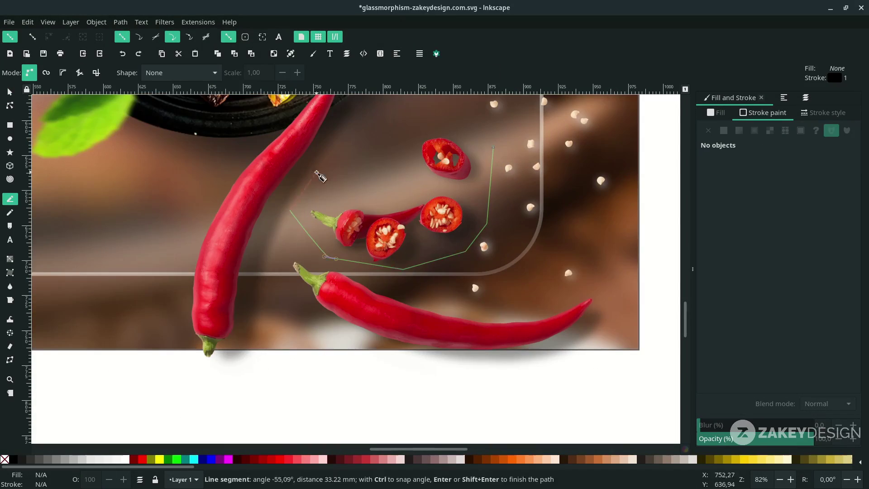
pyautogui.click(316, 169)
pyautogui.click(442, 119)
pyautogui.rightClick(450, 160)
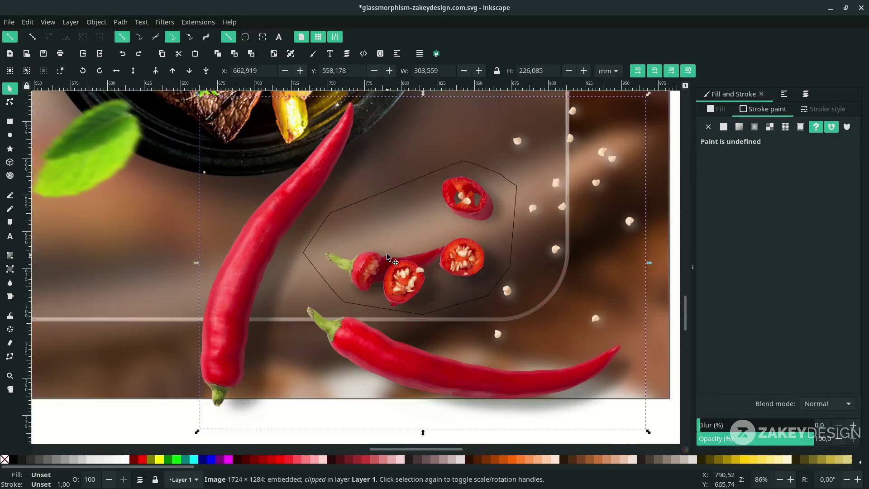
pyautogui.press('n')
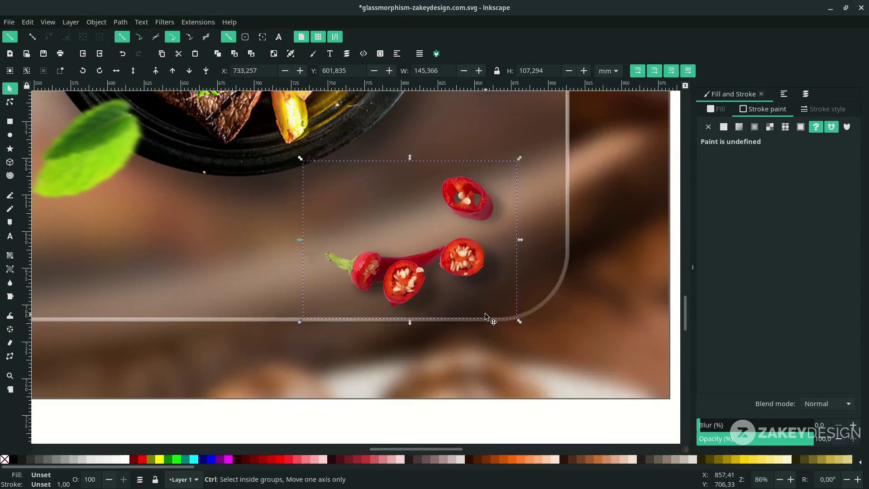
# - Flip the sliced chilies horizontally and rotate them counterclockwise near the glass panel's lower-right corner
pyautogui.scroll(-2, 498, 306)
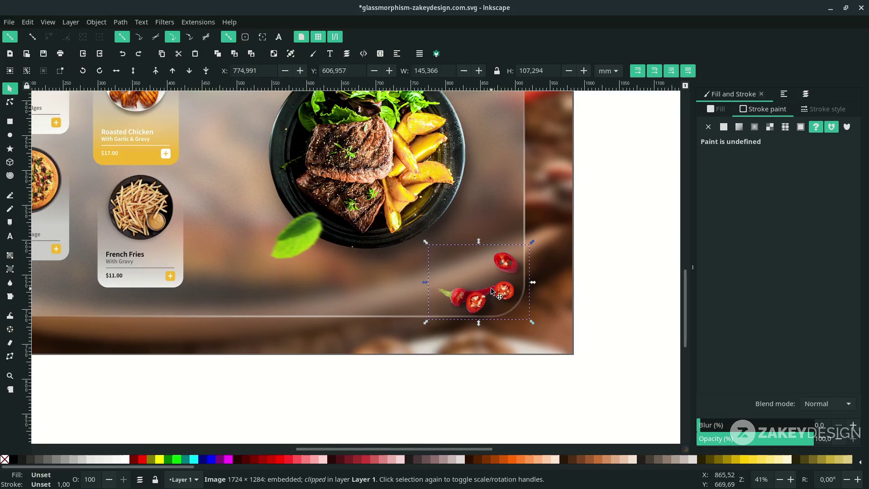
pyautogui.press('h')
pyautogui.moveTo(503, 296); pyautogui.dragTo(506, 281)
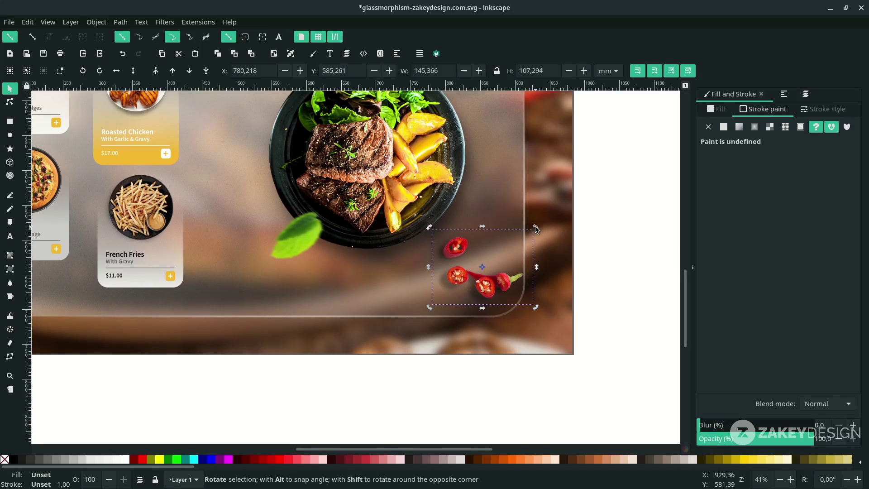
pyautogui.moveTo(537, 231); pyautogui.dragTo(497, 208)
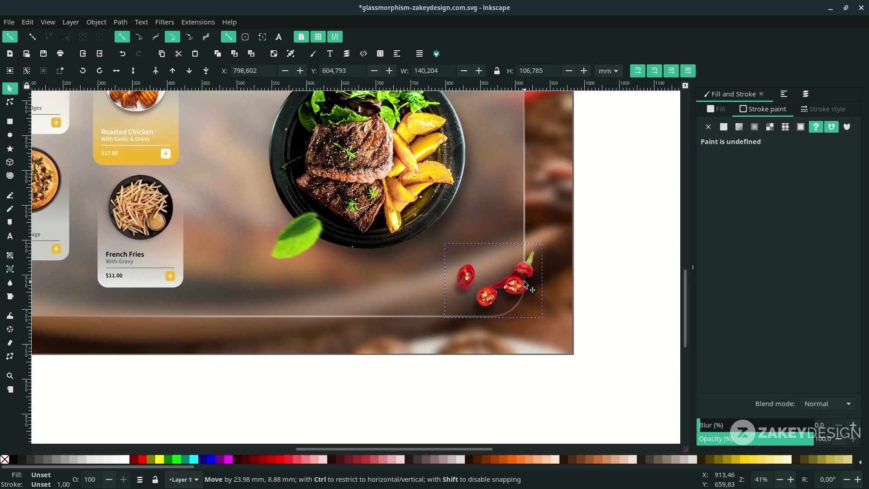